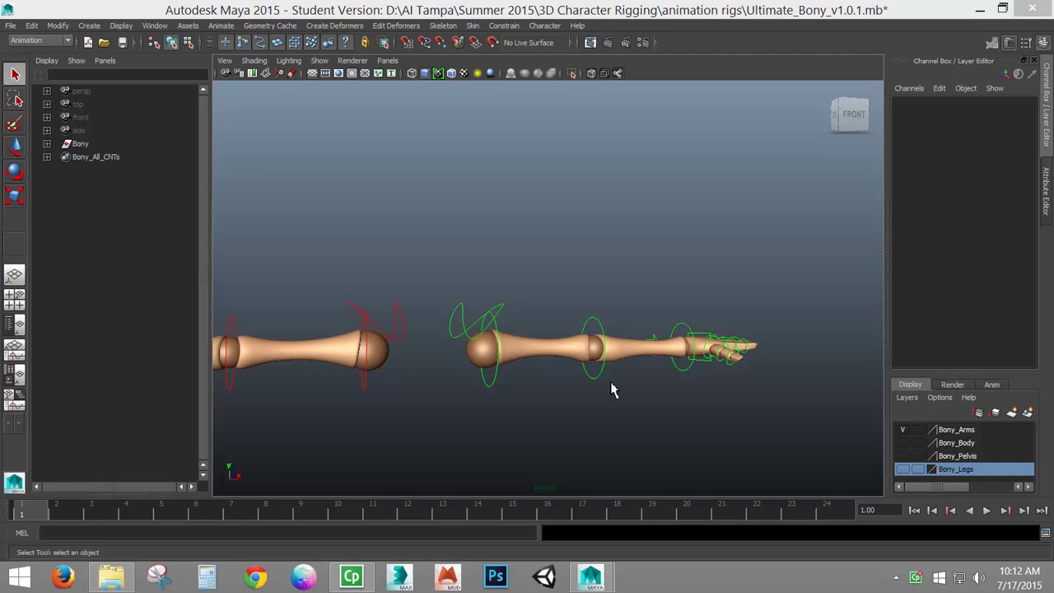
alt+middle_drag(505, 315, 466, 361)
mouse_move(522, 413)
alt+mouse_down()
mouse_move(532, 420)
mouse_move(502, 420)
alt+mouse_up()
alt+middle_drag(612, 414, 622, 328)
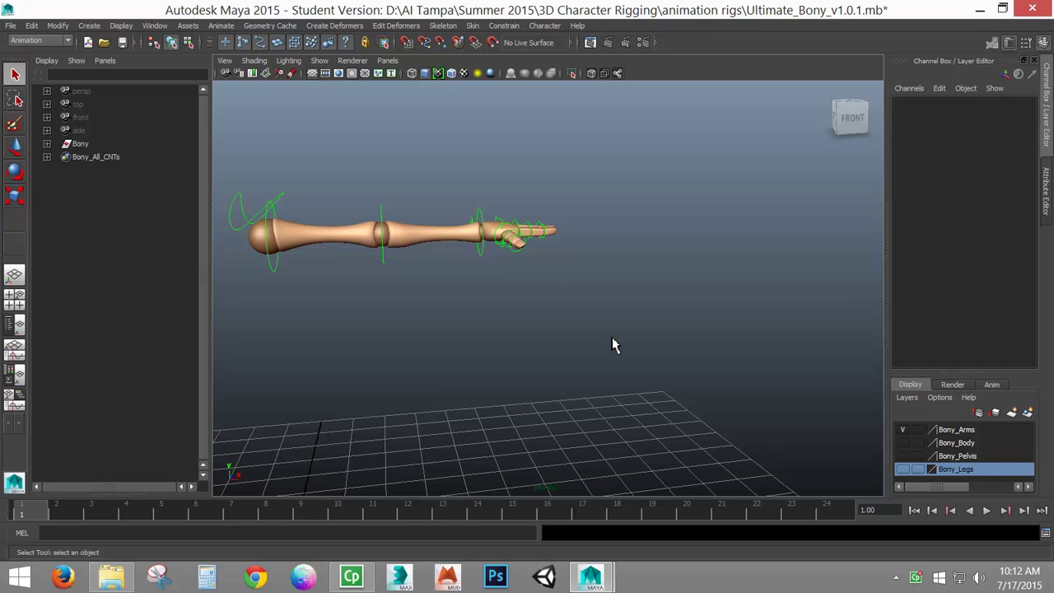
alt+drag(609, 368, 553, 366)
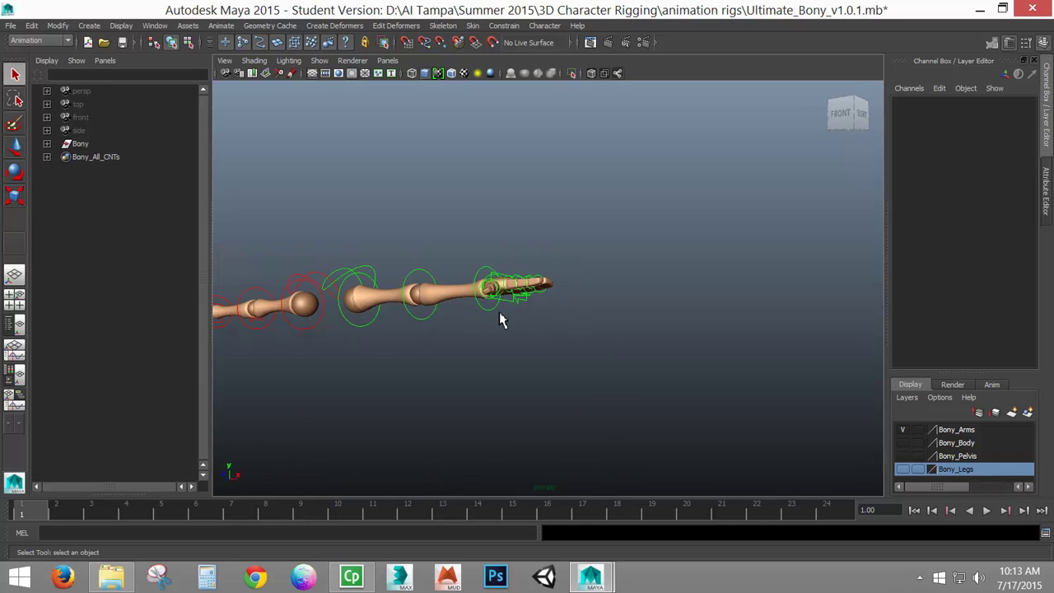
alt+drag(501, 317, 493, 350)
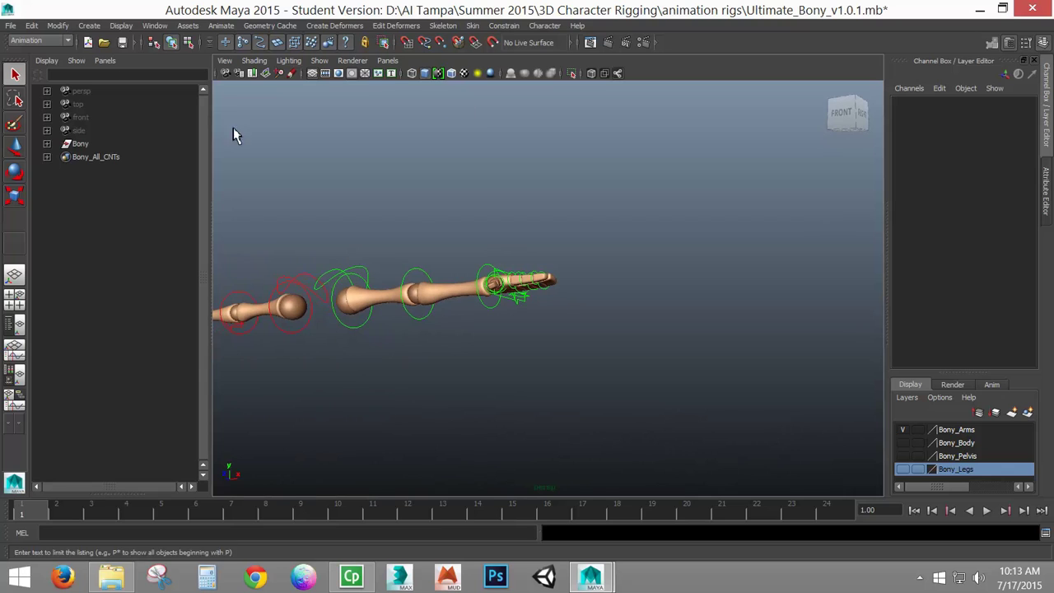
Draw a polygon sphere with a radius of about 0.47 on the grid in front of the hand.
alt+drag(233, 132, 272, 124)
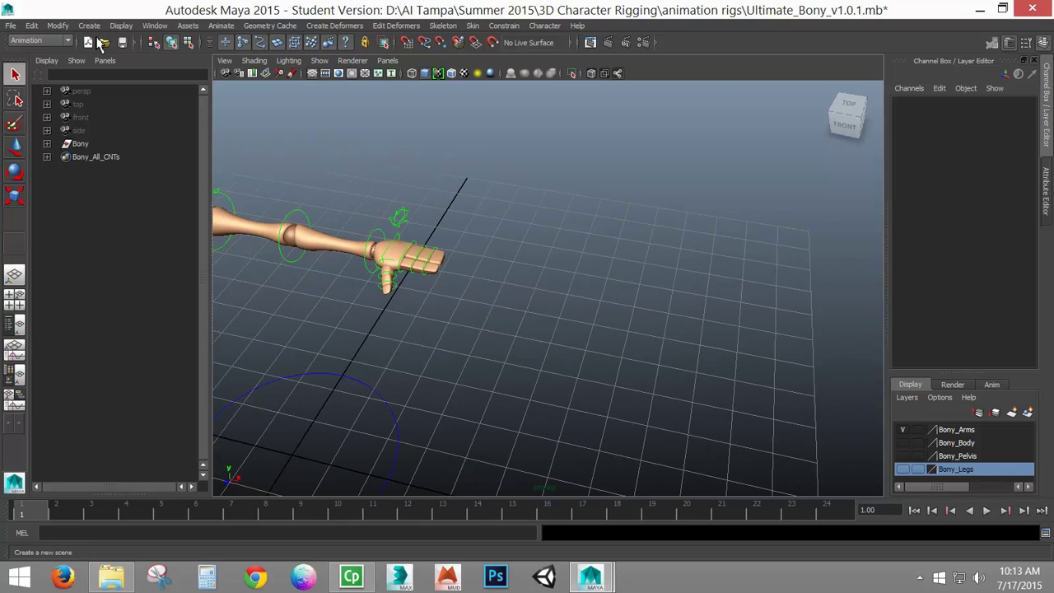
click(91, 27)
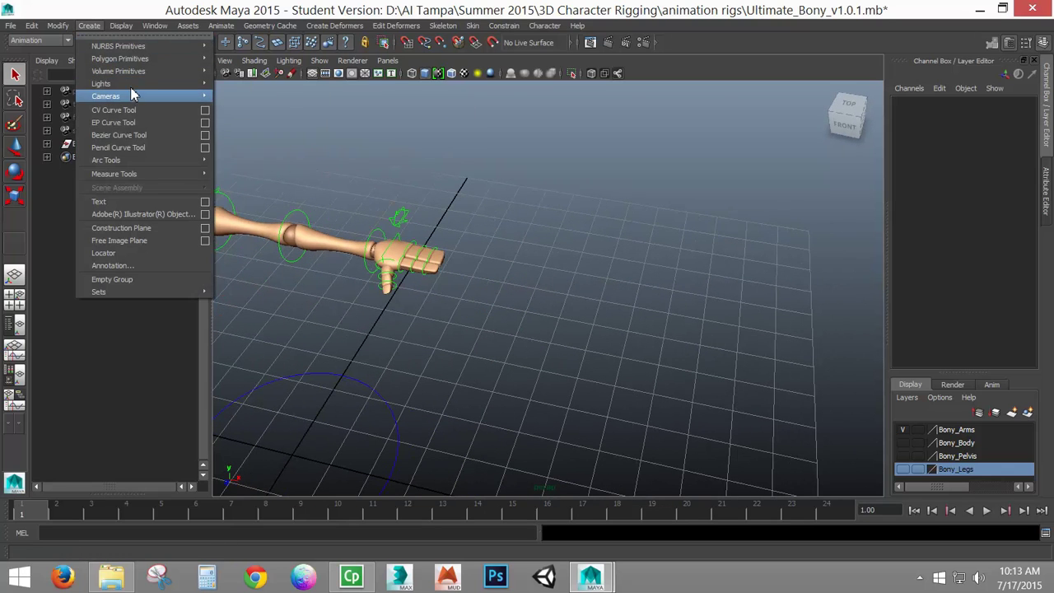
mouse_move(154, 59)
click(254, 67)
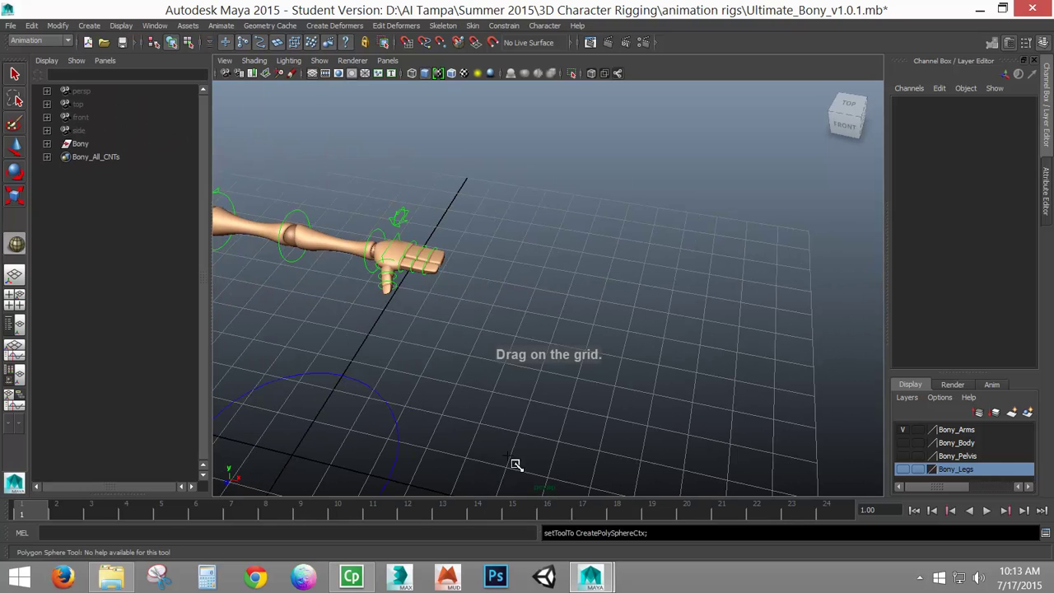
drag(510, 460, 541, 475)
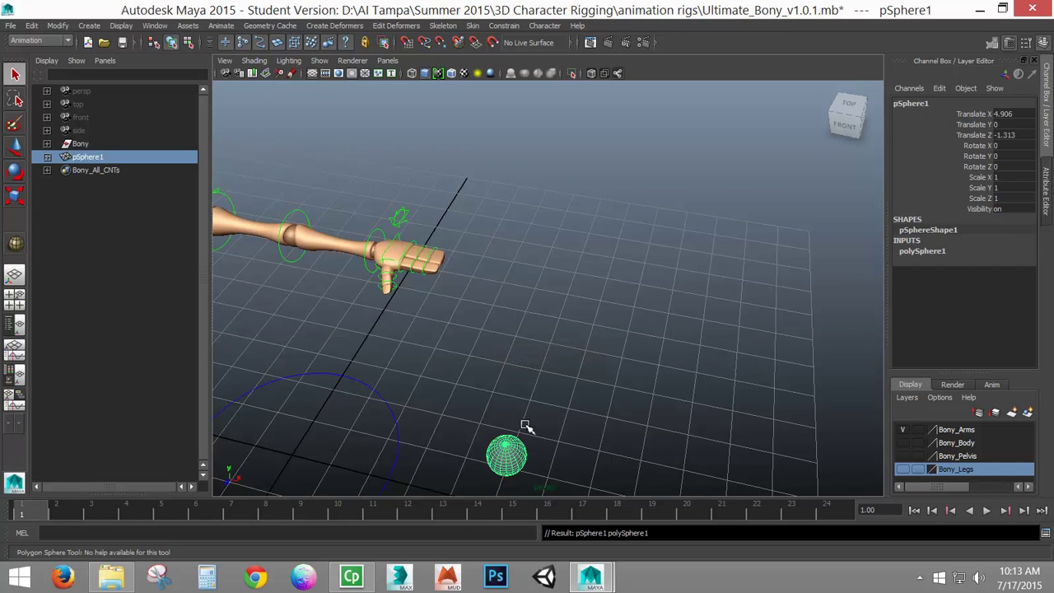
Move the sphere up beside the fingertips, to about Y 6.87 and Z 0.55.
key(w)
drag(498, 415, 482, 251)
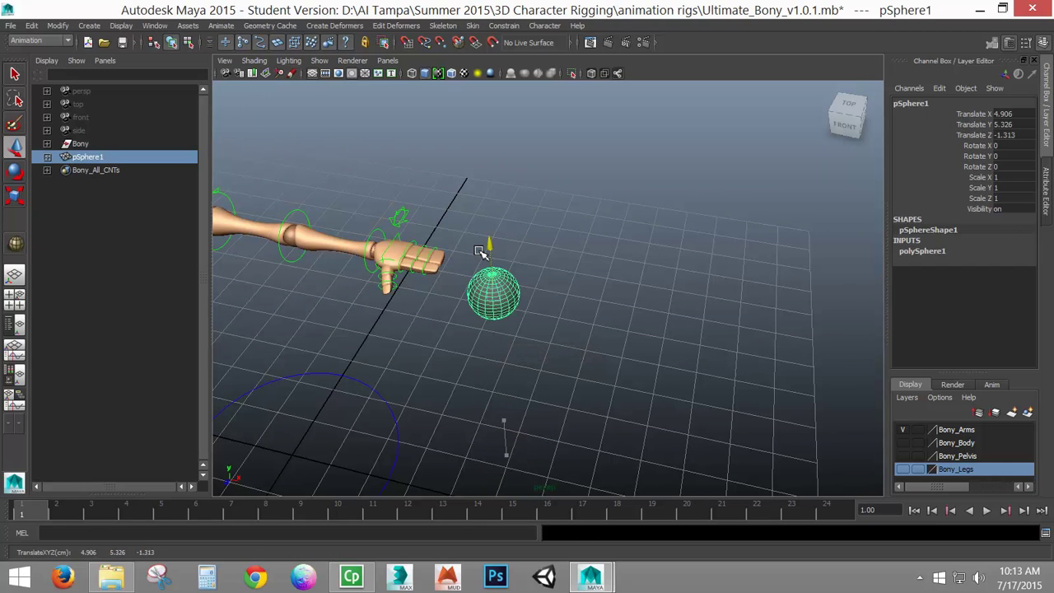
alt+drag(476, 300, 497, 367)
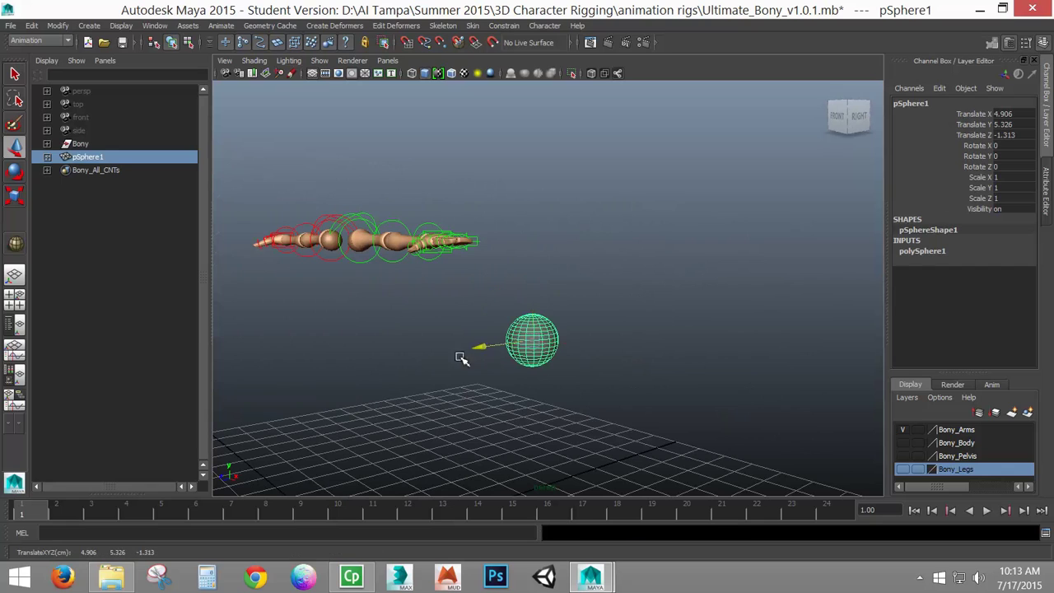
middle_drag(460, 357, 387, 377)
middle_drag(444, 298, 437, 198)
alt+drag(510, 330, 576, 387)
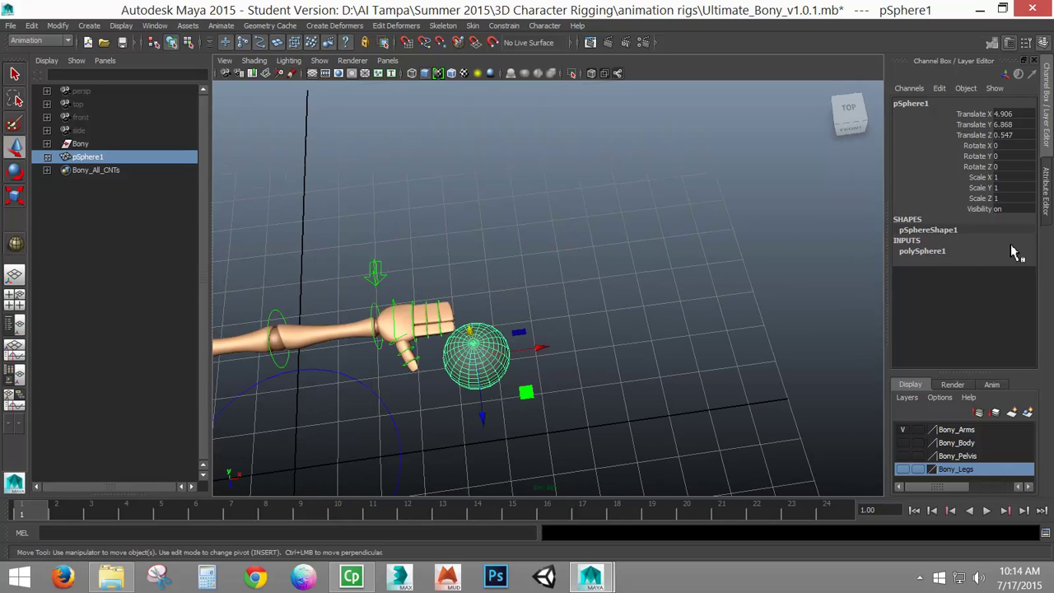
Reduce the sphere's radius to 0.372 in its polySphere creation settings.
click(951, 252)
double_click(976, 252)
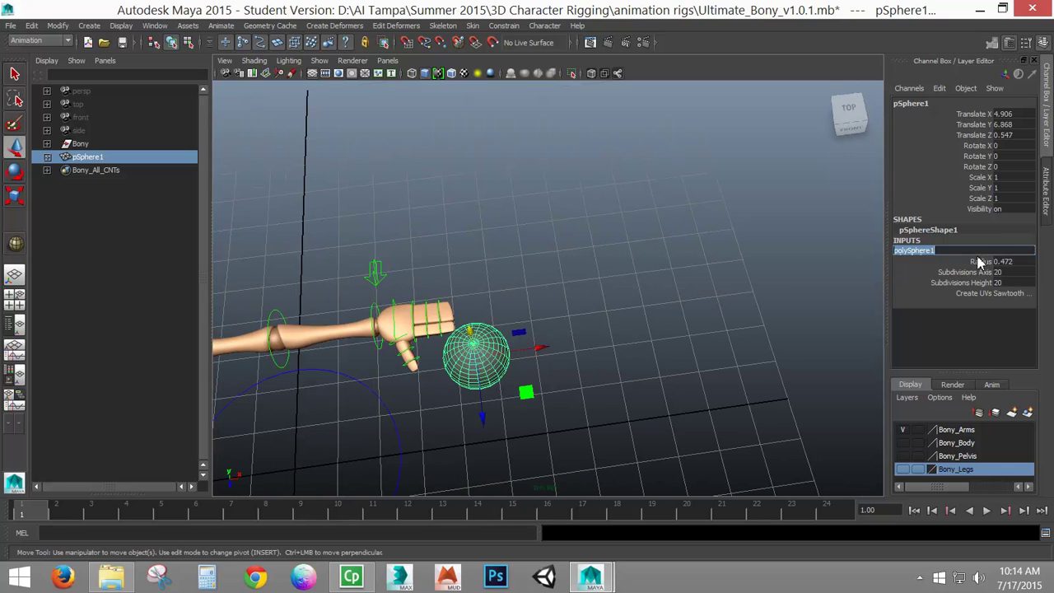
click(980, 262)
middle_drag(676, 382, 673, 382)
alt+drag(675, 382, 648, 348)
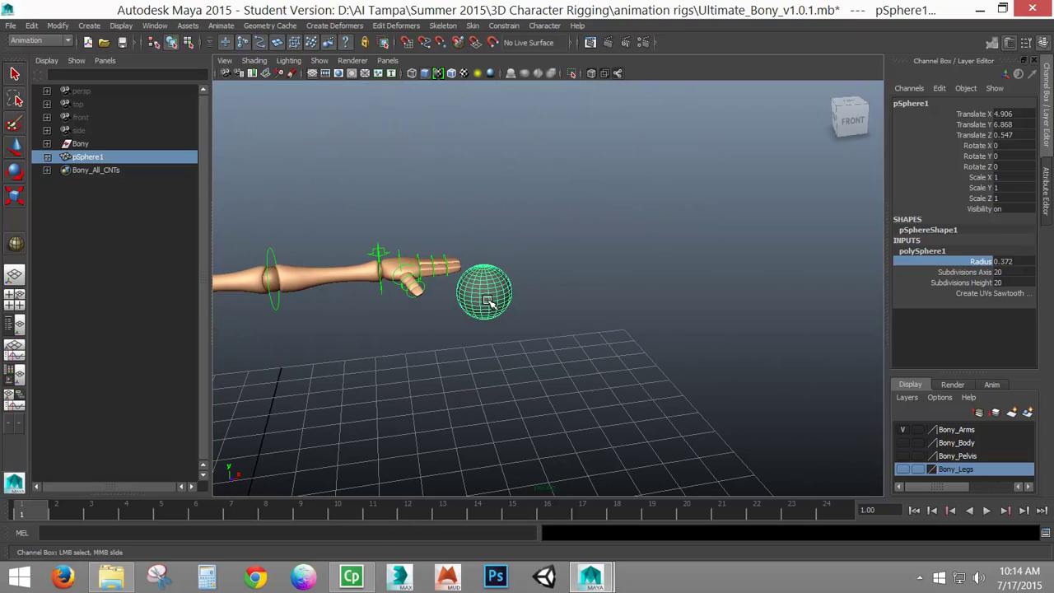
Reposition the sphere just beyond the fingertips, at about X 5.13, Y 6.61, Z 0.71.
key(w)
drag(494, 303, 568, 316)
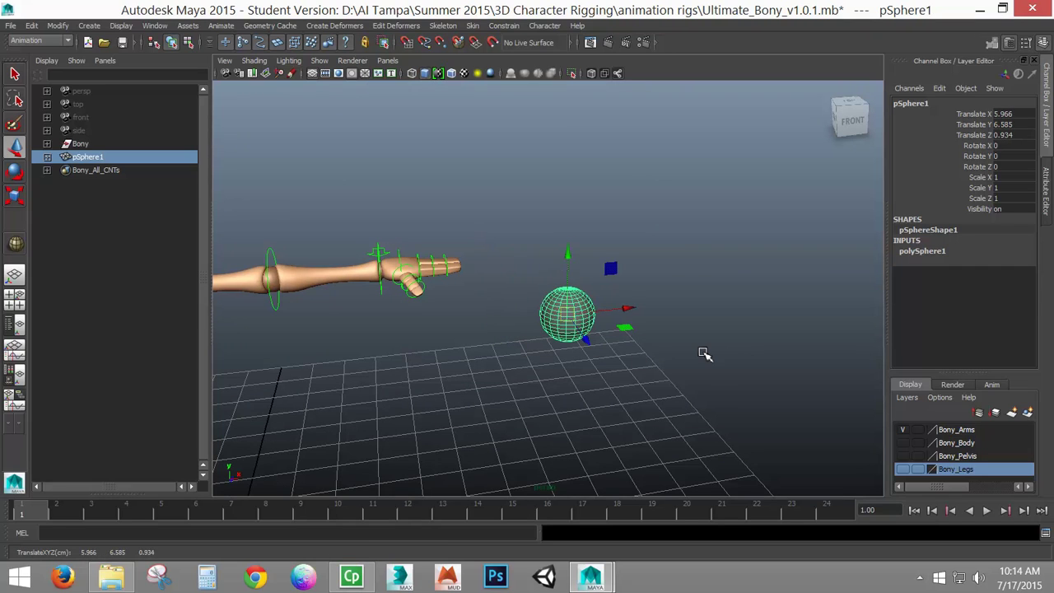
click(625, 327)
mouse_move(584, 335)
middle_down()
mouse_move(573, 302)
mouse_move(587, 336)
mouse_move(564, 301)
mouse_move(532, 312)
mouse_move(554, 333)
mouse_move(528, 354)
mouse_move(507, 318)
mouse_move(517, 319)
middle_up()
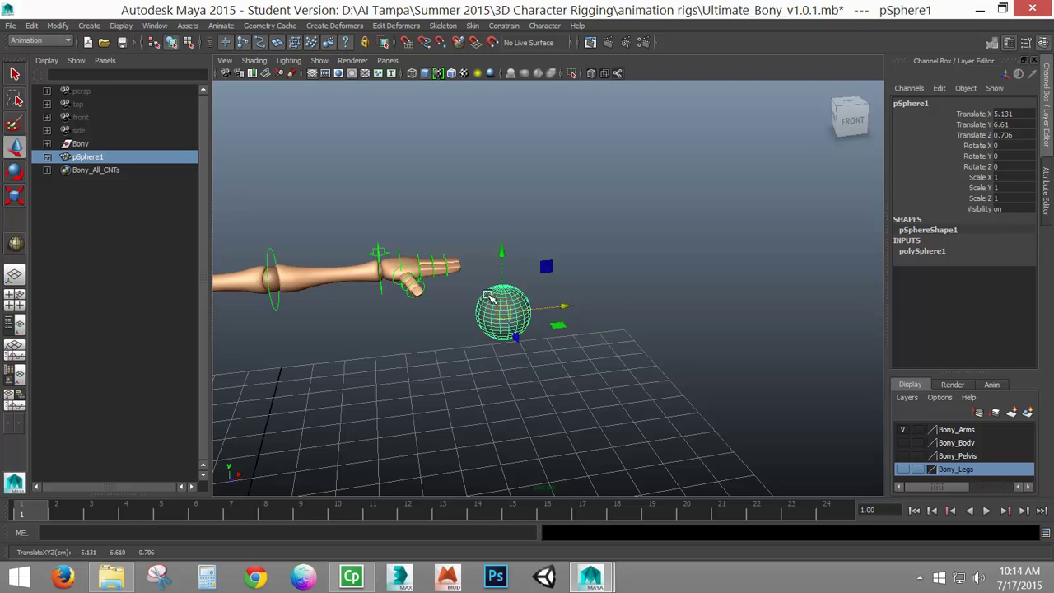
Create a locator and move it near the sphere, to about X 5.60 and Y 5.48.
alt+drag(531, 335, 392, 307)
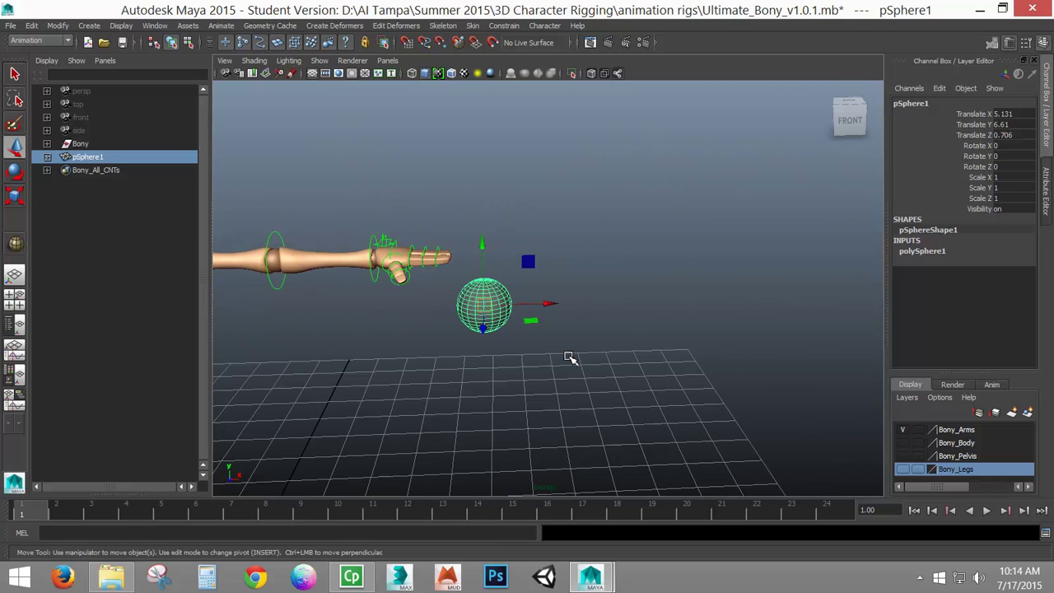
mouse_move(535, 395)
alt+mouse_down()
mouse_move(470, 402)
mouse_move(539, 390)
mouse_move(544, 405)
alt+mouse_up()
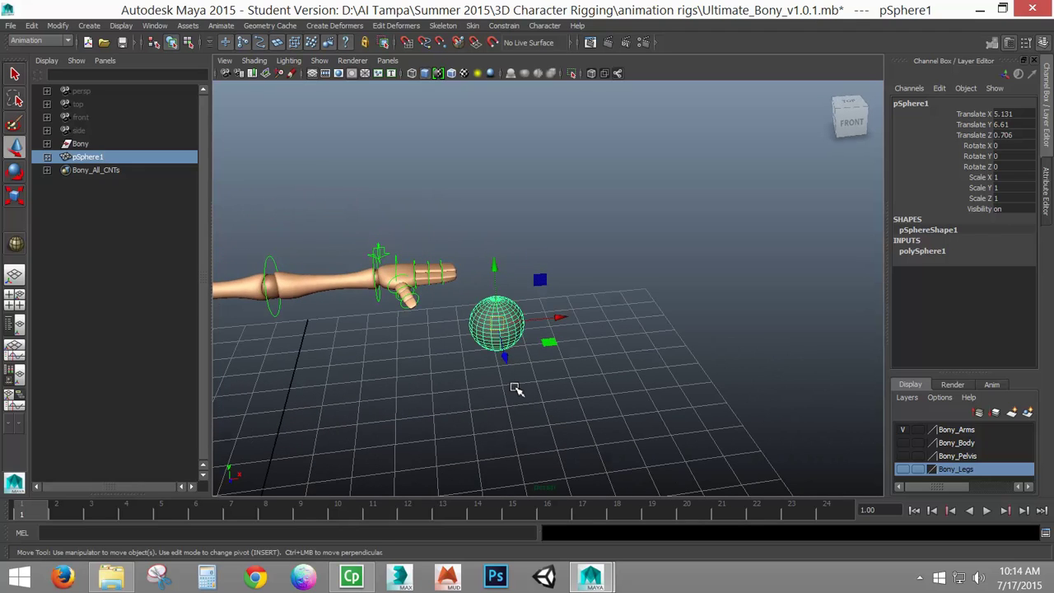
click(89, 26)
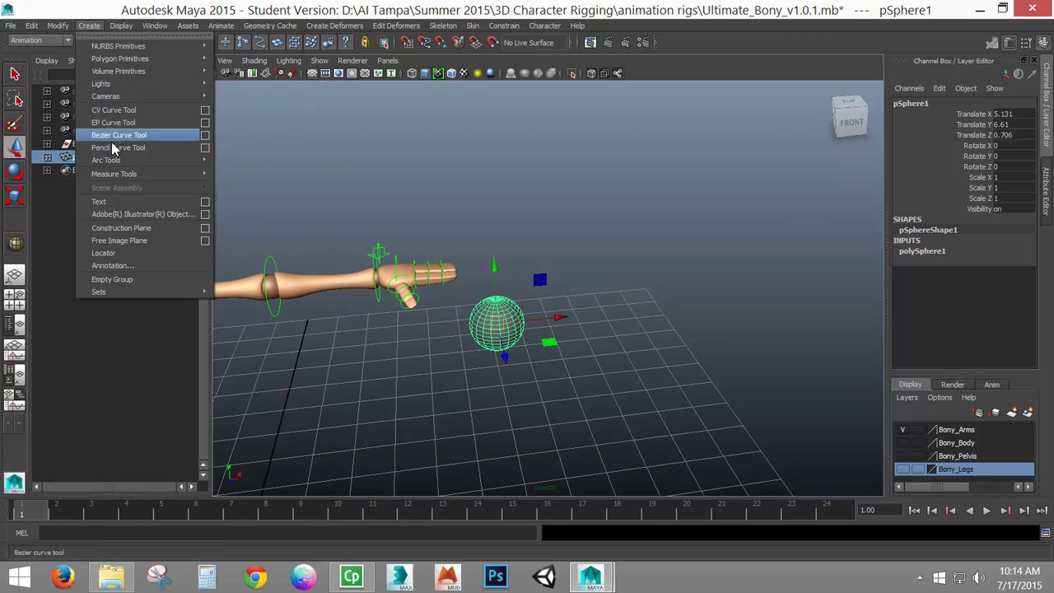
click(126, 255)
alt+drag(541, 423, 325, 447)
drag(365, 416, 546, 463)
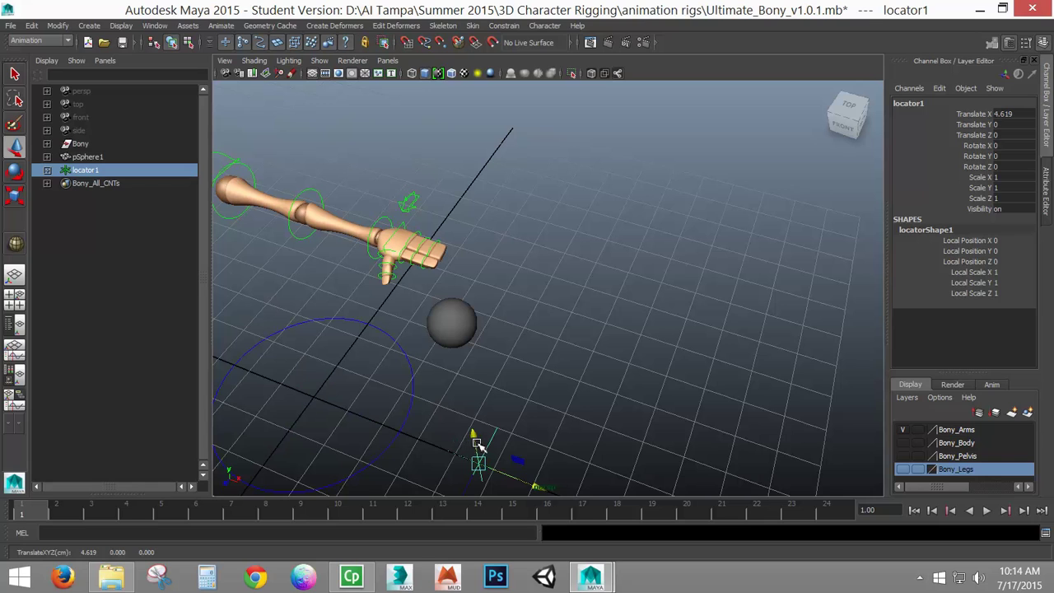
drag(475, 436, 448, 290)
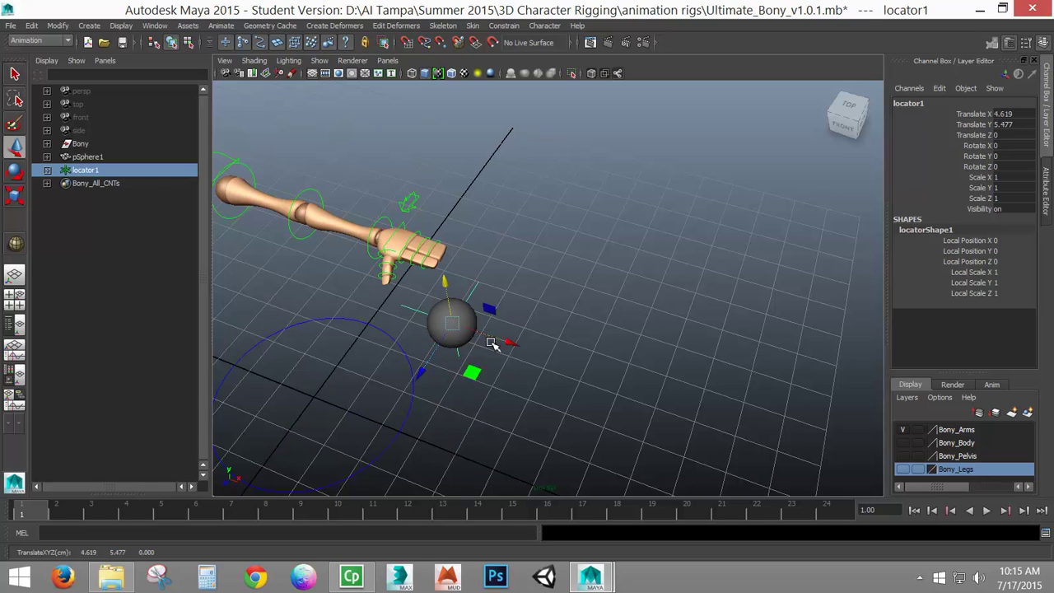
drag(490, 343, 628, 304)
click(629, 308)
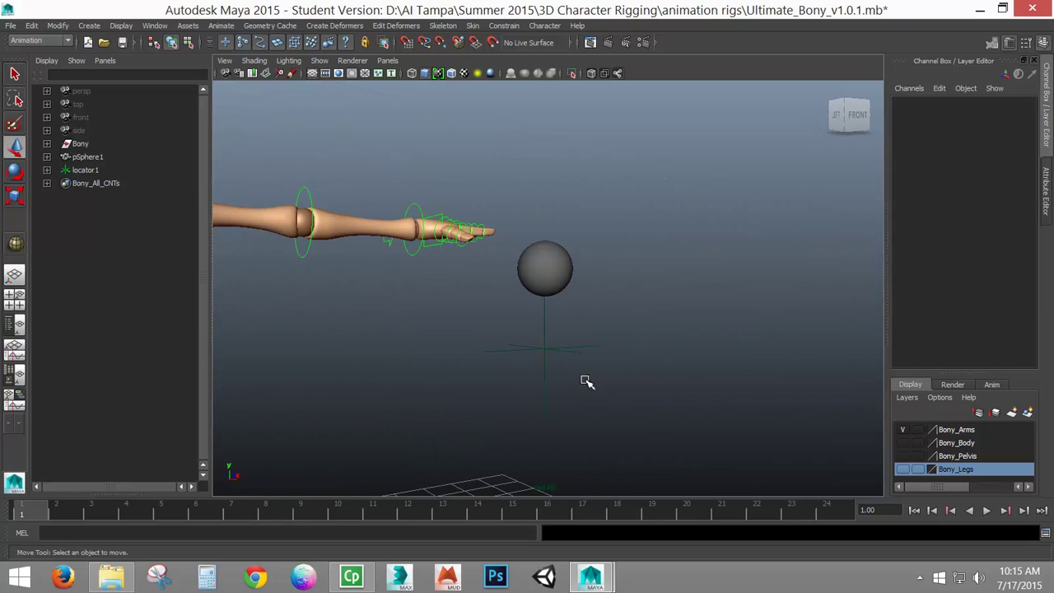
Enable drawing overrides on the locator's shape and set its display color to yellow.
alt+right_drag(470, 376, 569, 428)
drag(534, 371, 590, 427)
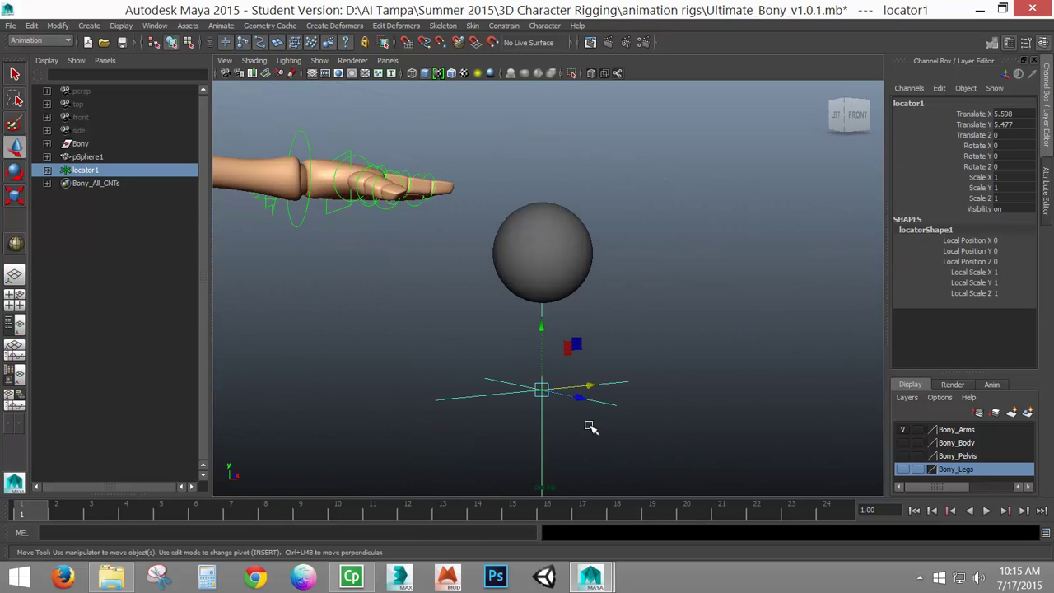
key(ctrl+a)
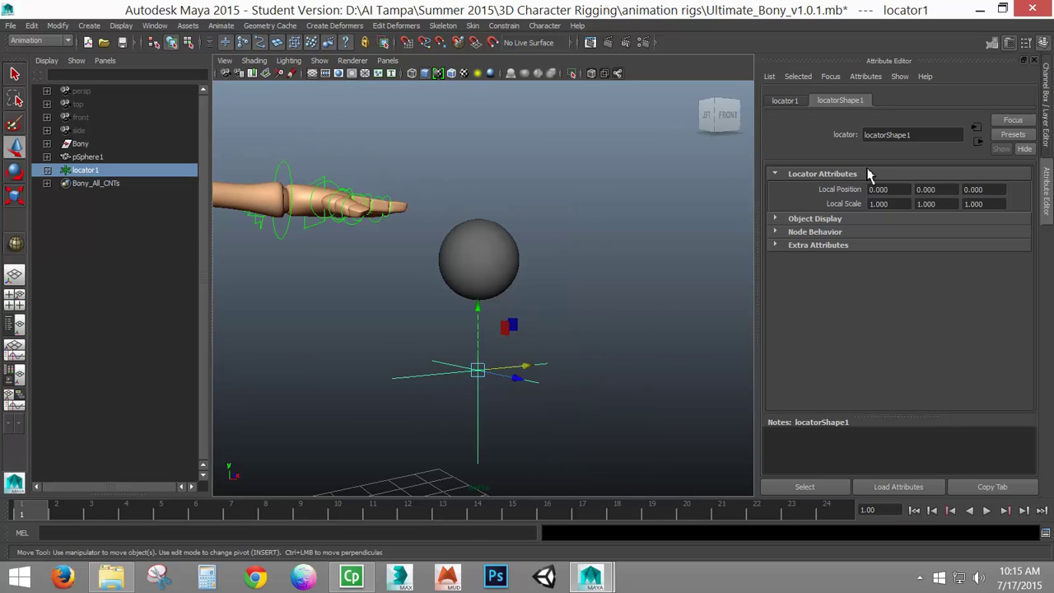
click(815, 219)
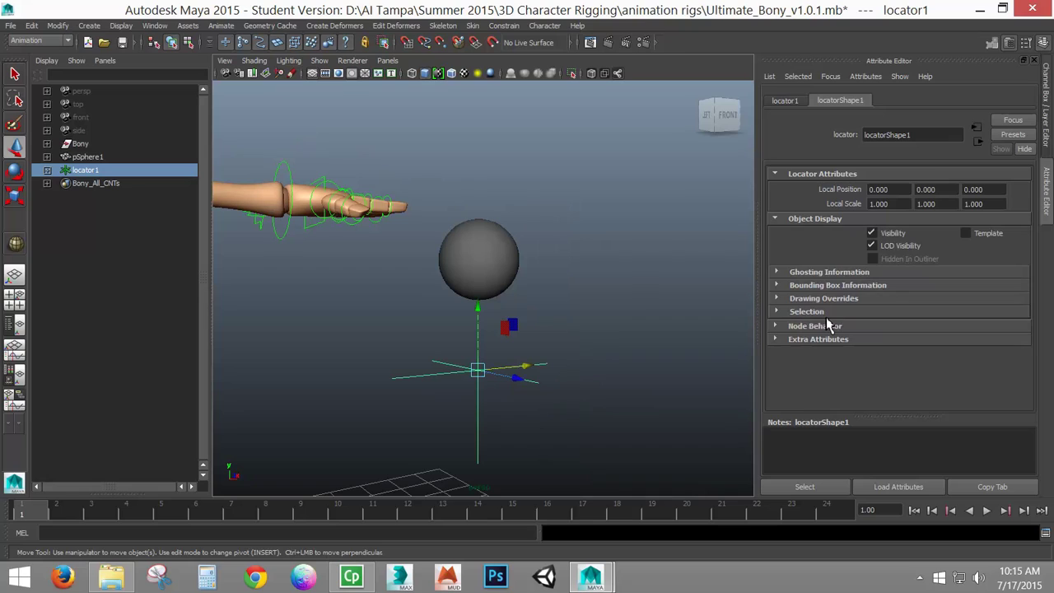
click(828, 300)
click(874, 314)
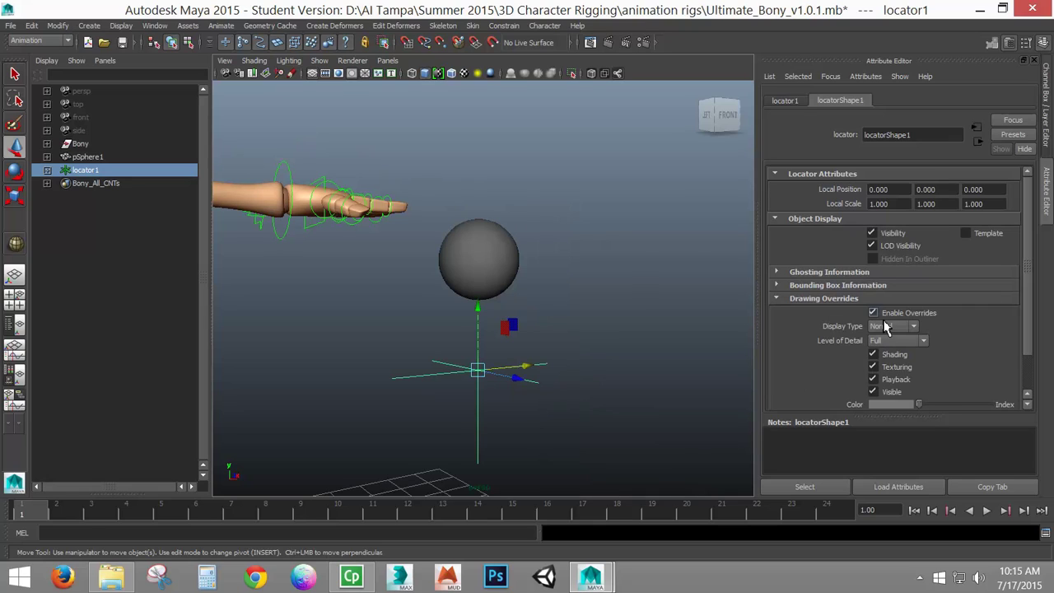
drag(949, 402, 960, 404)
click(728, 412)
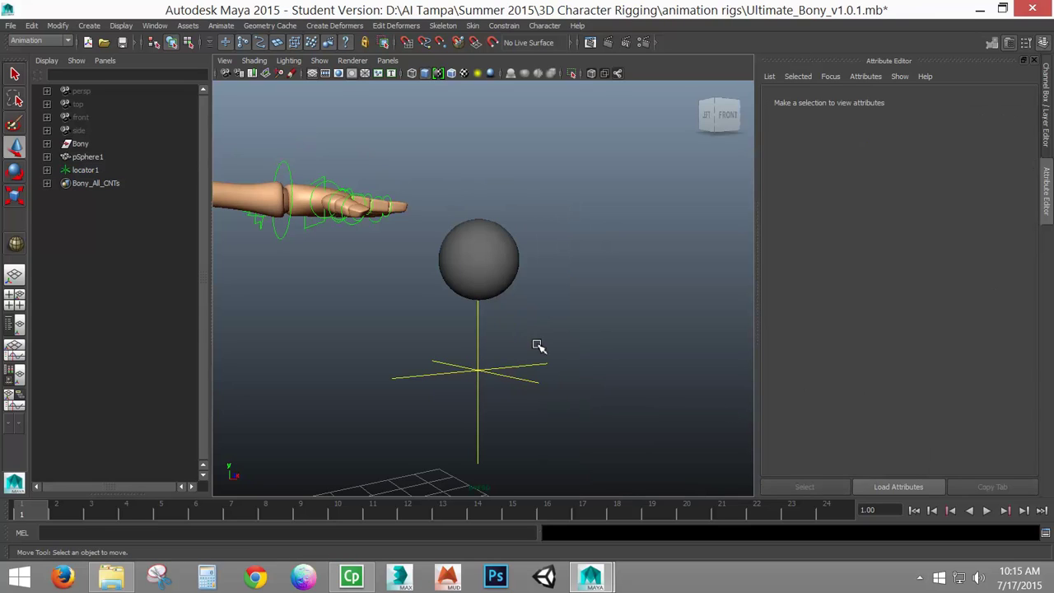
click(1049, 138)
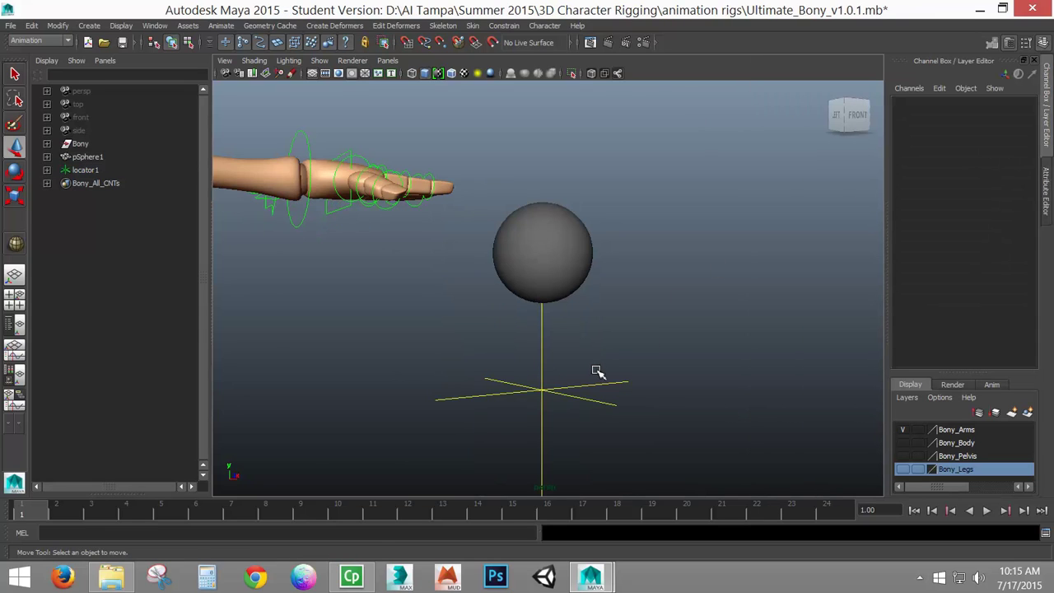
Duplicate the yellow locator in place.
click(594, 404)
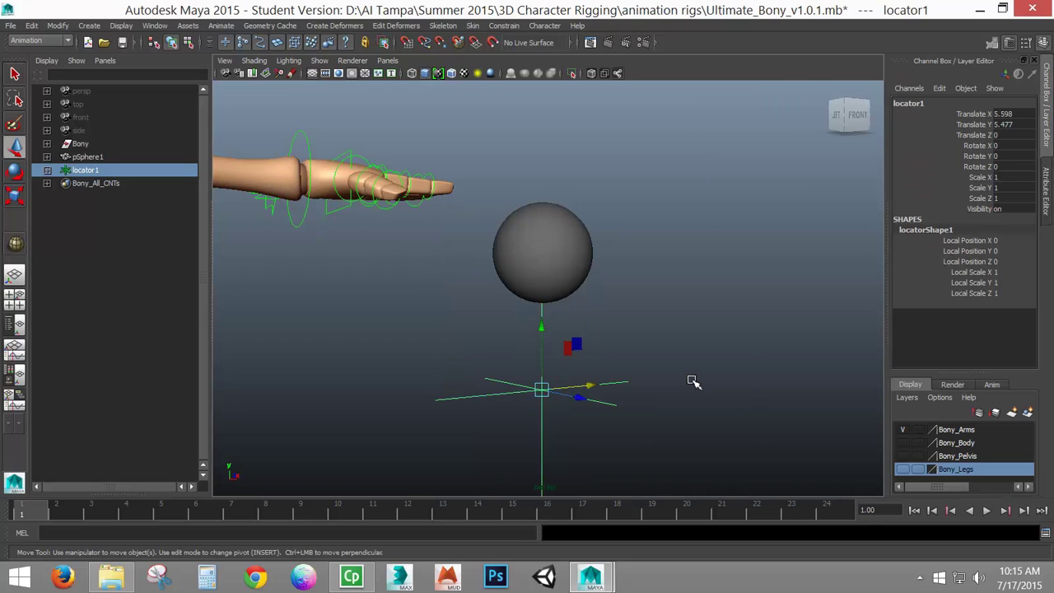
click(565, 250)
click(581, 410)
key(ctrl+d)
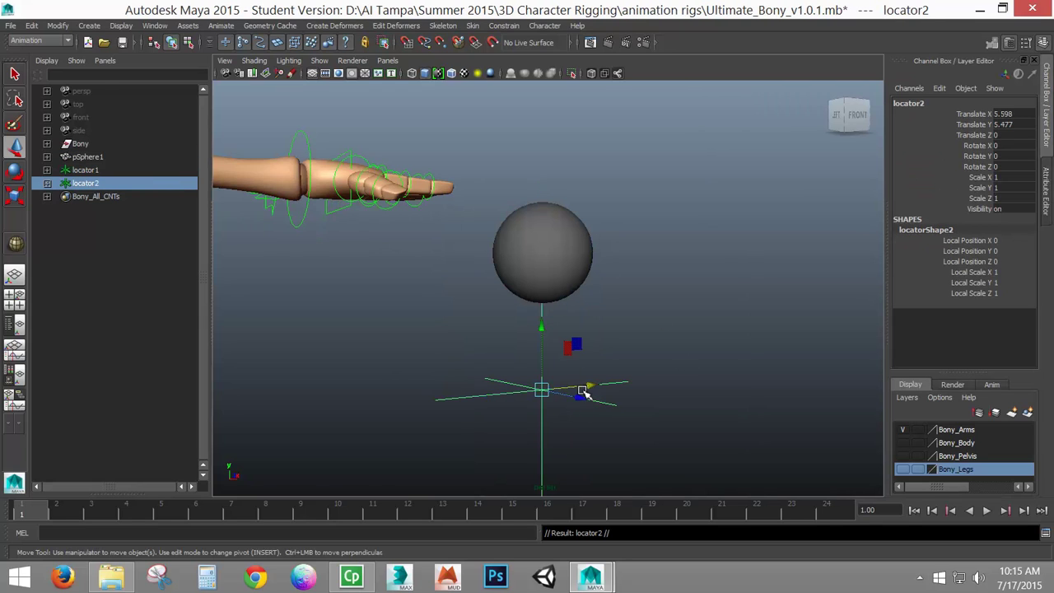
Spread the two locators apart along X, moving the original to about 4.10 and the duplicate to about 6.31.
drag(583, 399, 404, 448)
click(623, 390)
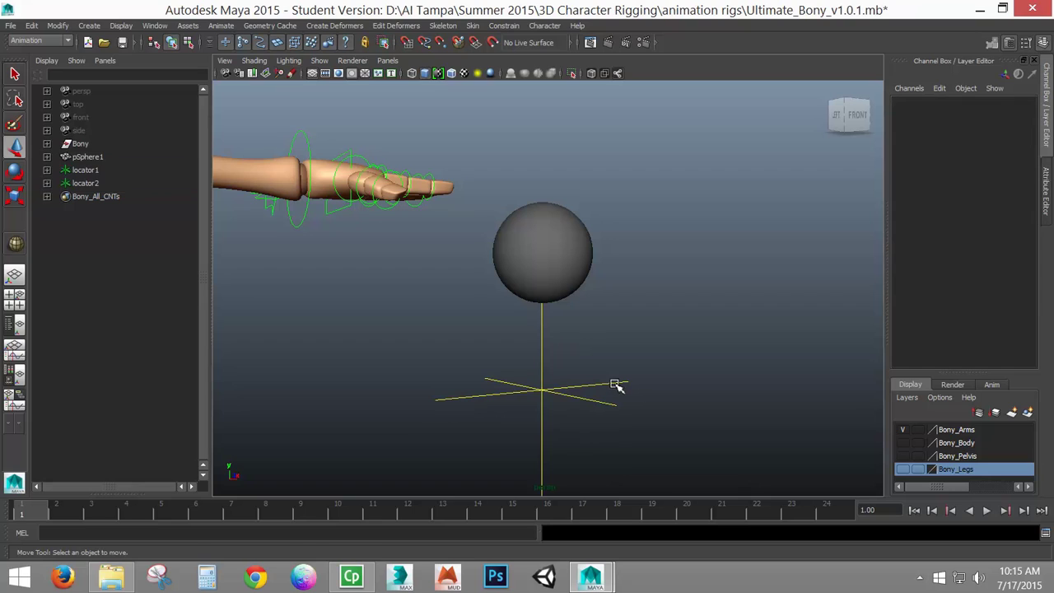
click(576, 388)
drag(574, 387, 422, 441)
click(529, 418)
click(547, 390)
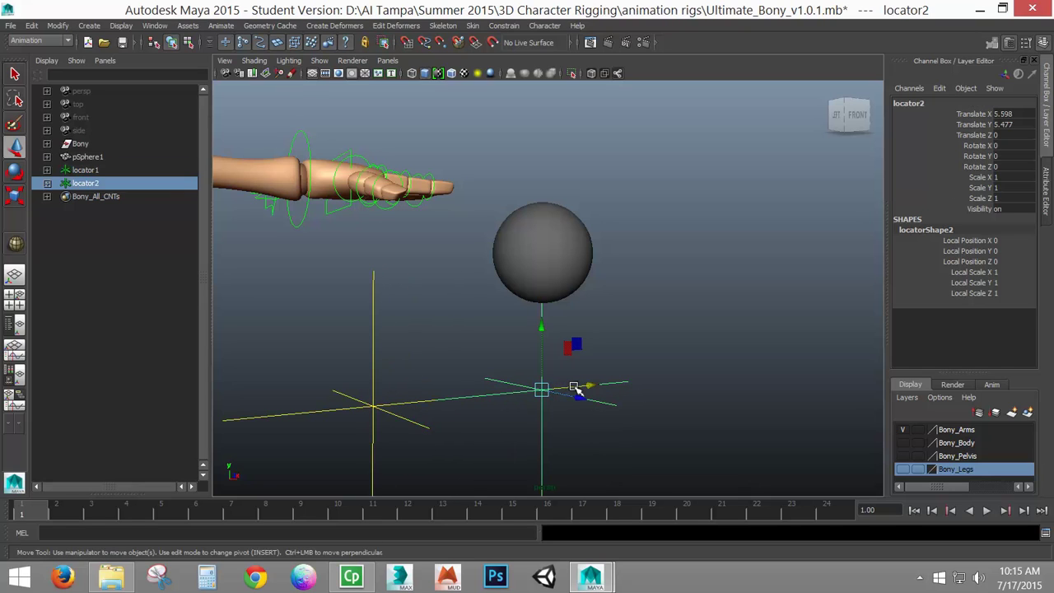
drag(574, 384, 634, 378)
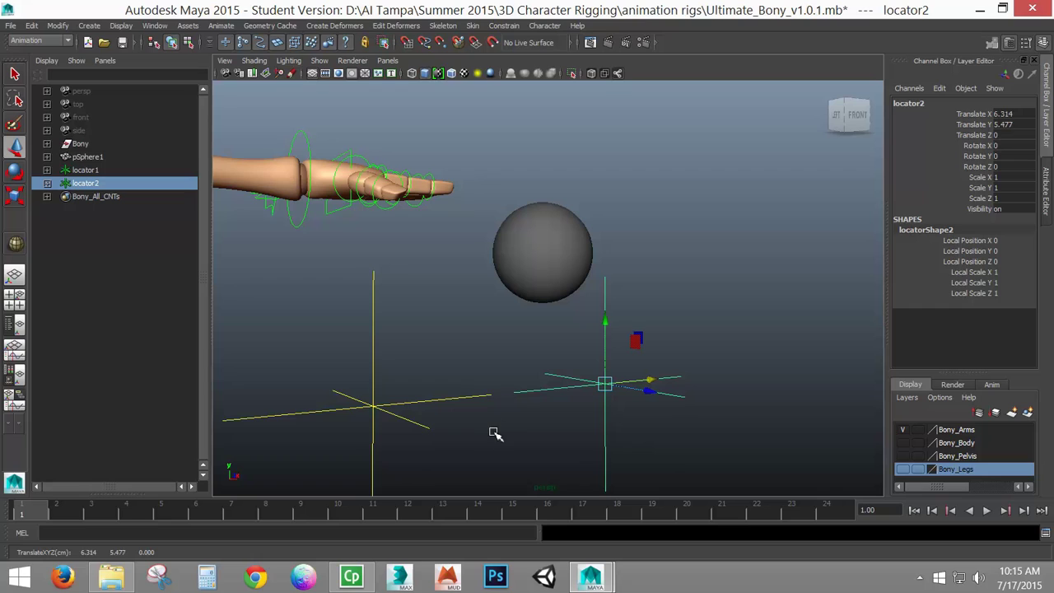
Rename the duplicate locator on the far side of the sphere to worldLOC.
click(443, 401)
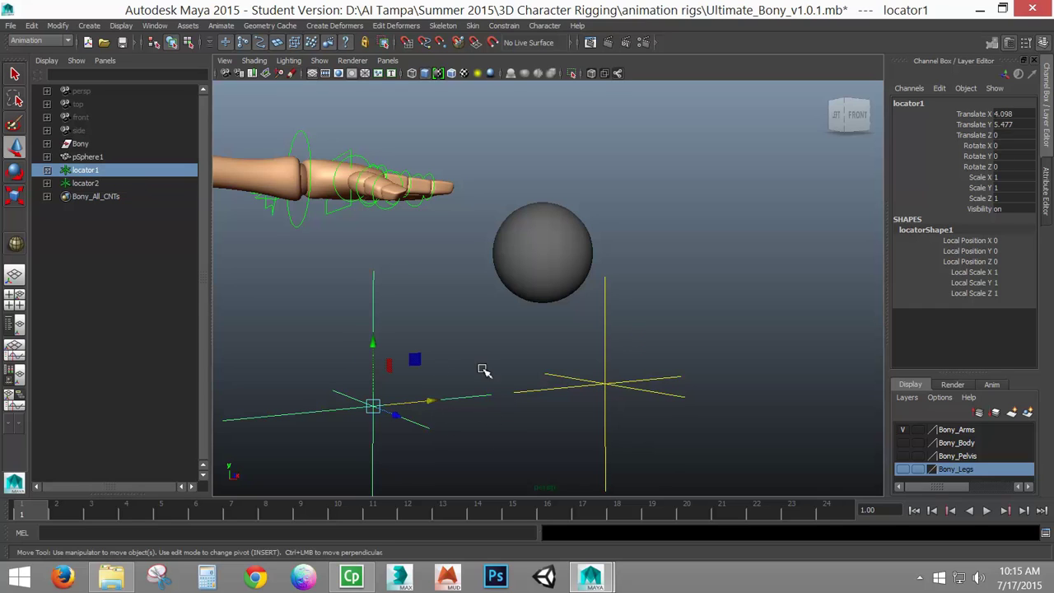
click(525, 232)
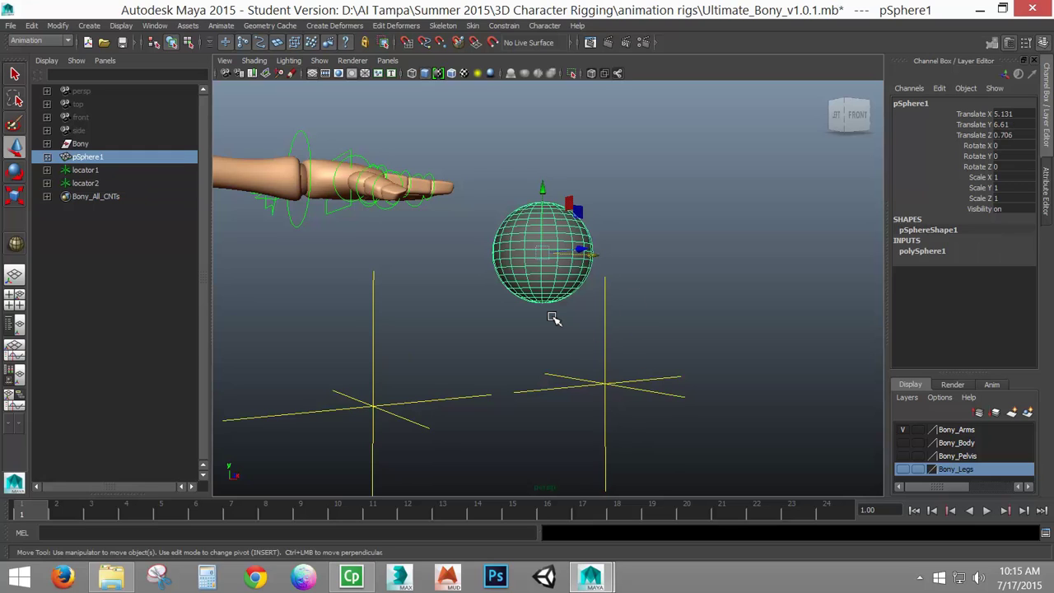
click(618, 389)
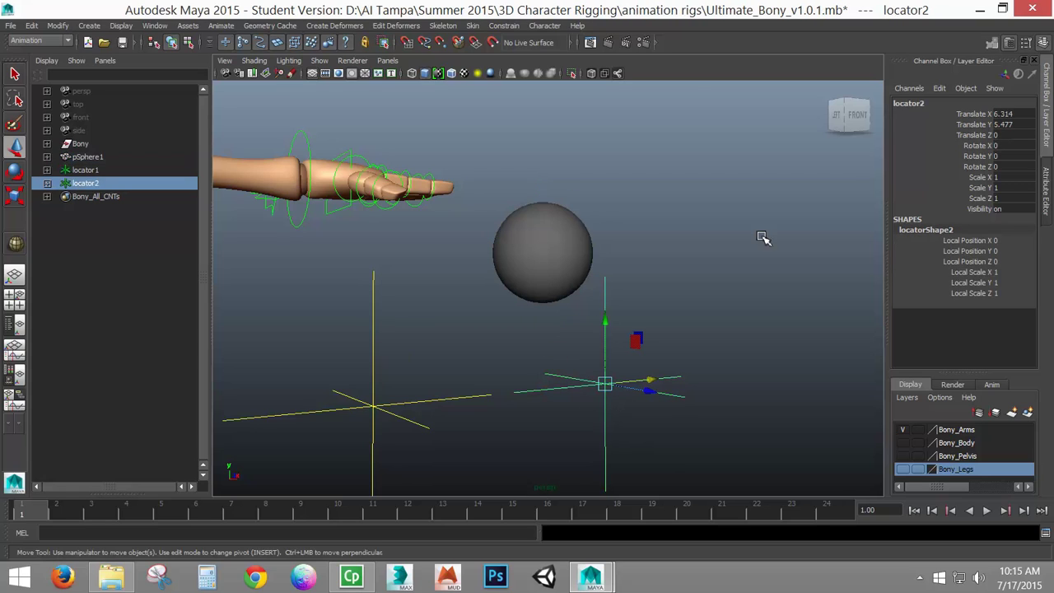
click(914, 105)
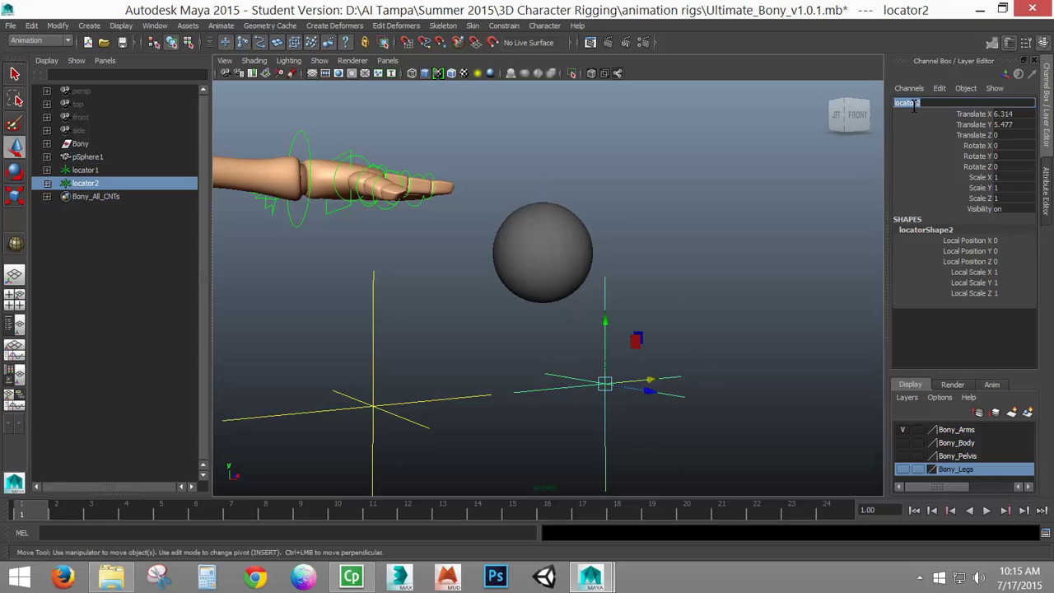
text(worldLOC)
key(Return)
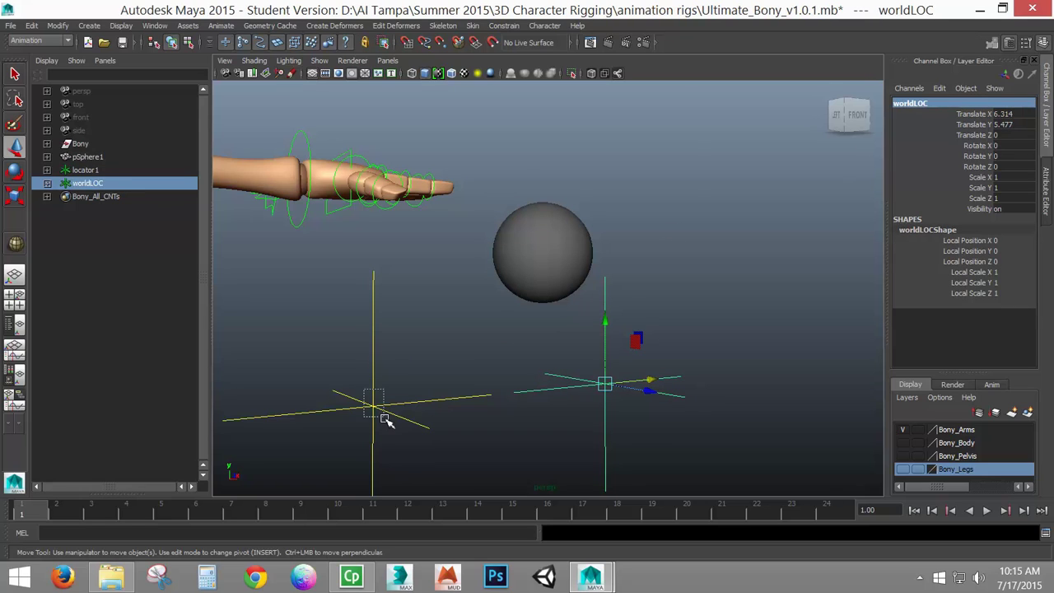
Rename the original locator nearest the hand to handLOC.
click(428, 403)
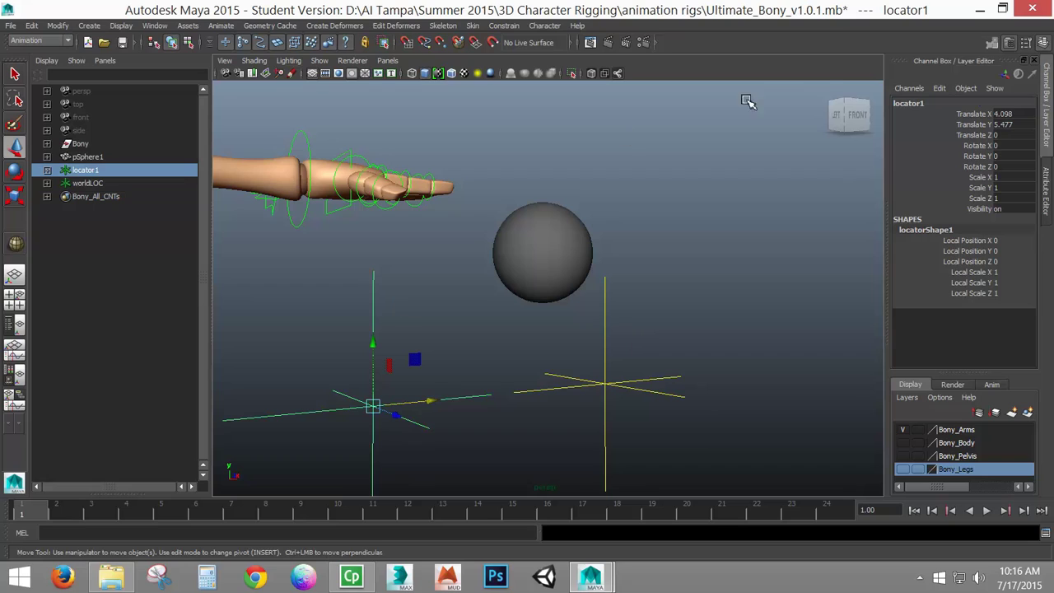
double_click(929, 105)
text(h)
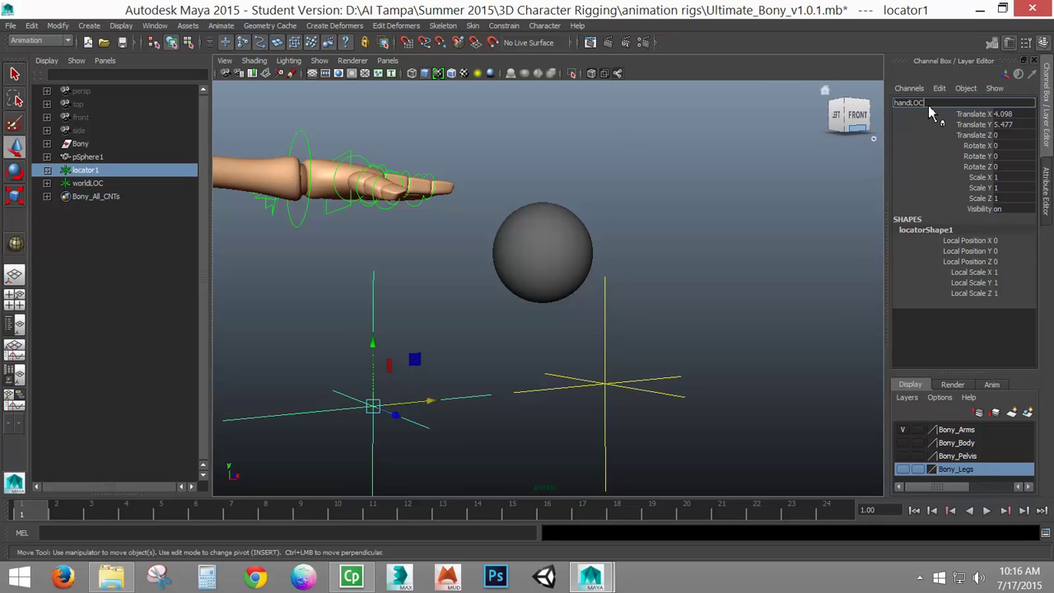
text(andLOC)
key(Return)
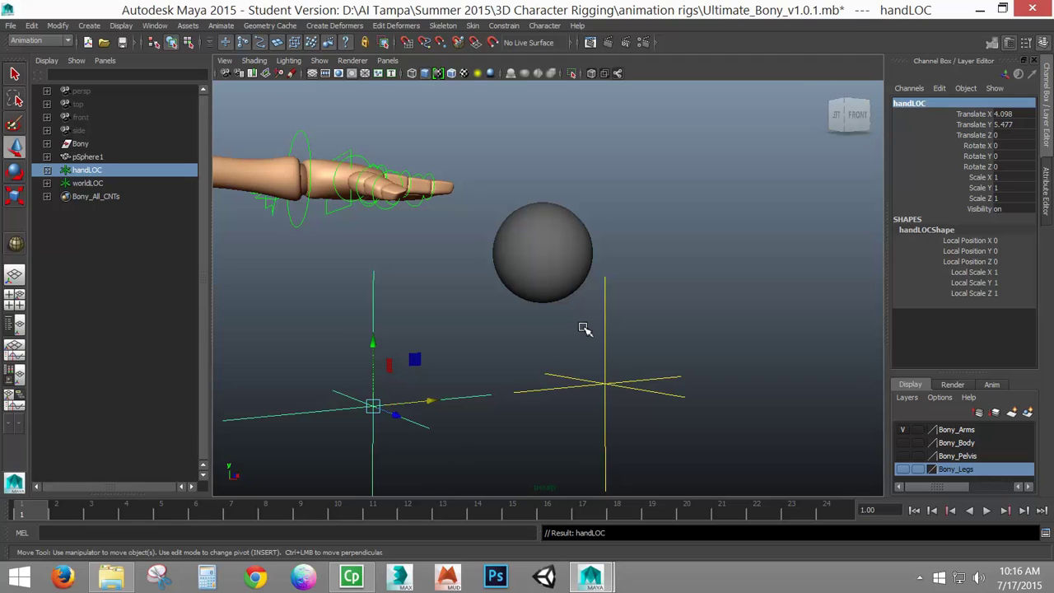
Raise handLOC to about Y 6.75 so it sits just beneath the hand.
click(546, 257)
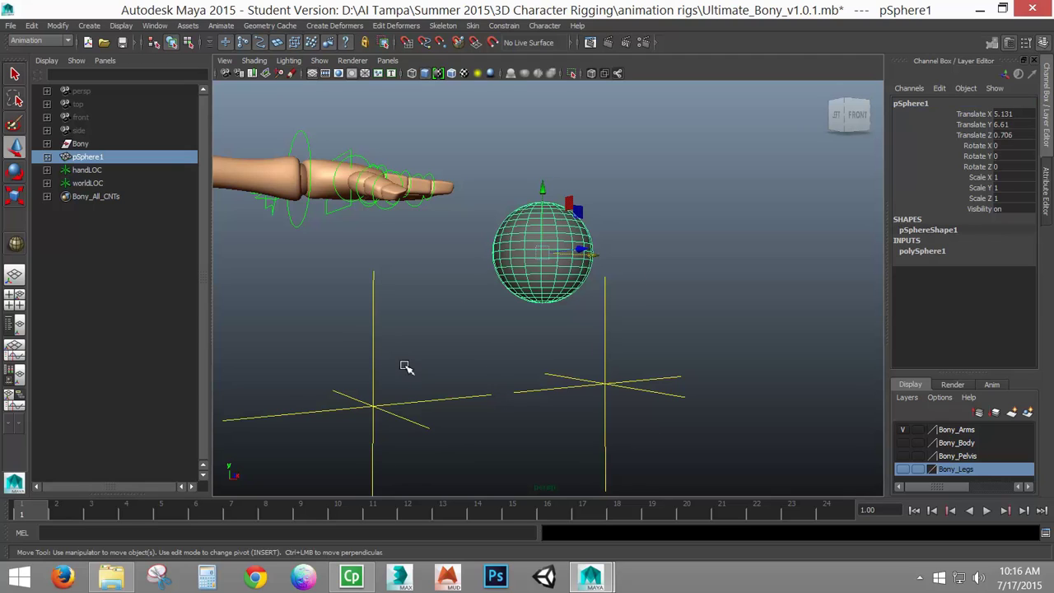
drag(396, 439, 337, 461)
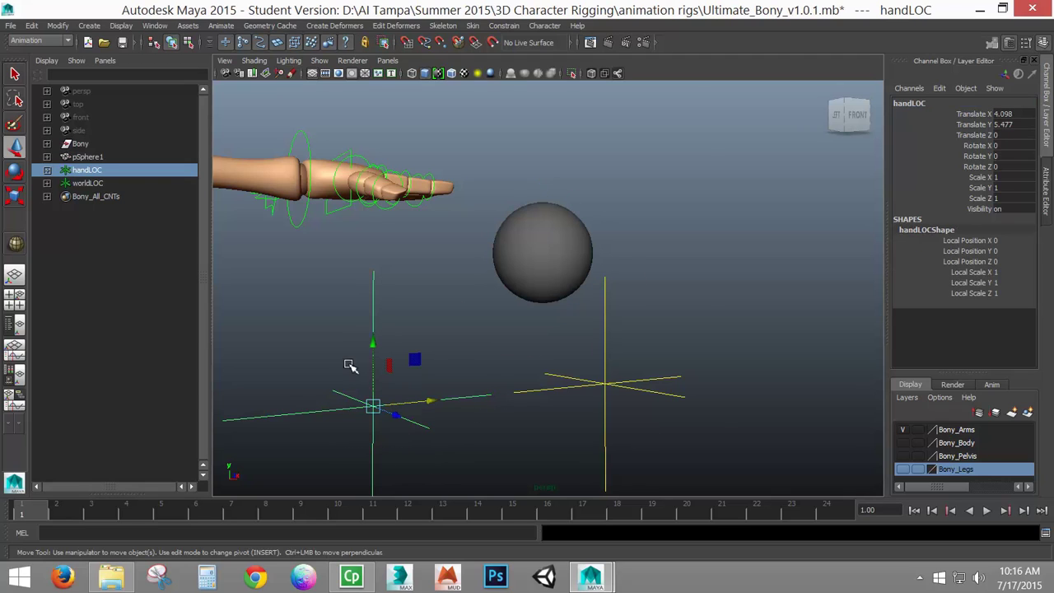
drag(375, 352, 374, 182)
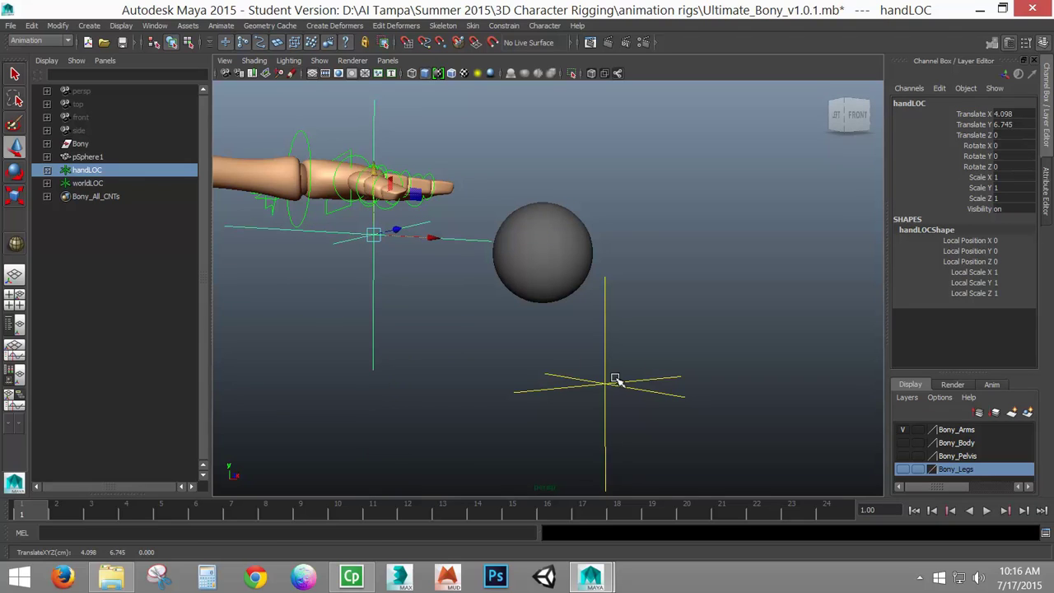
Move worldLOC slightly down to about X 6.31, Y 5.31, Z -0.01.
drag(594, 370, 646, 452)
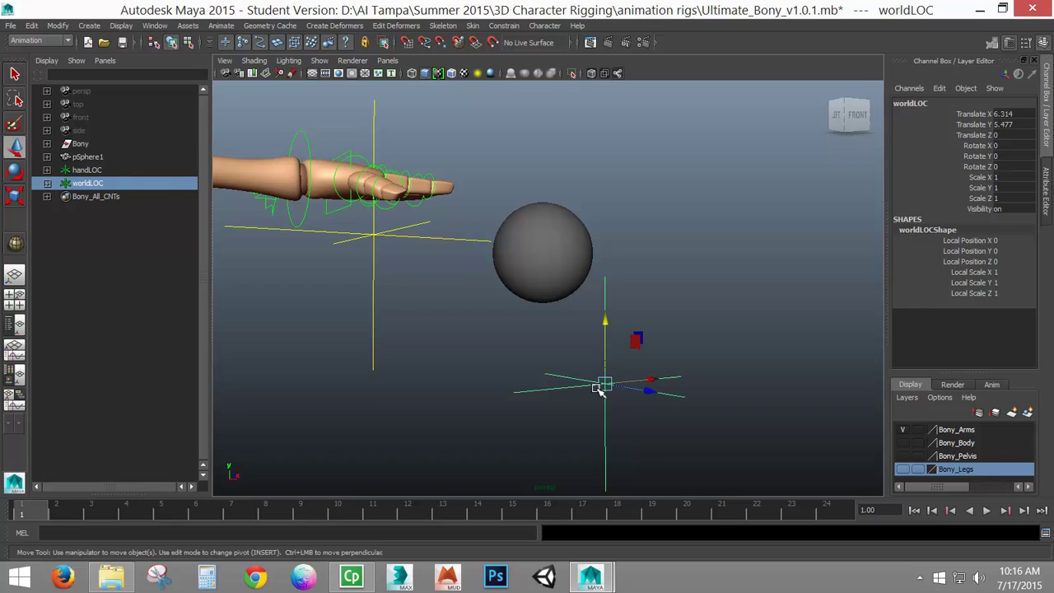
drag(599, 388, 603, 406)
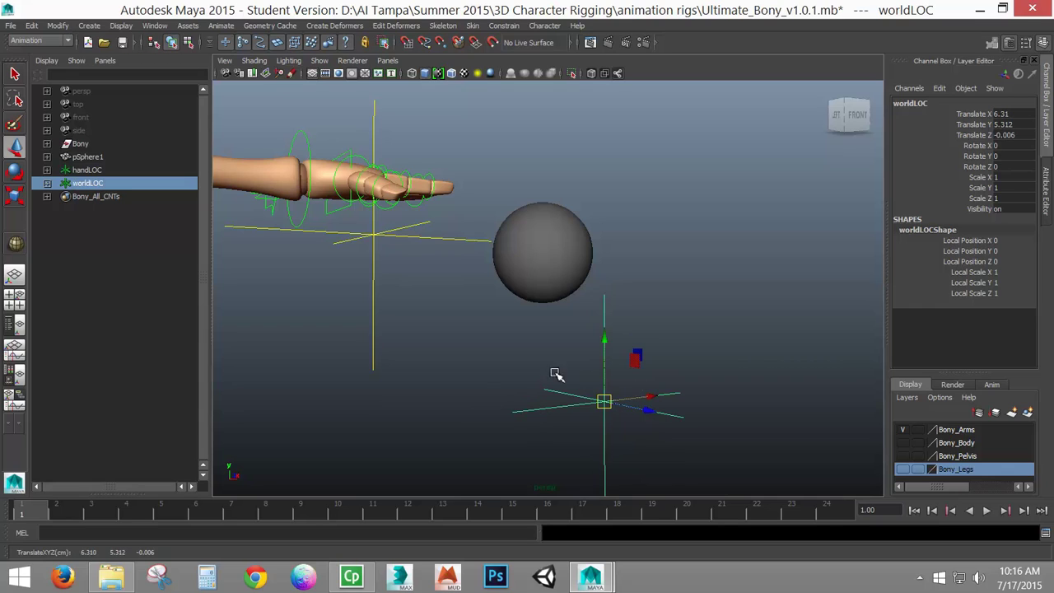
click(514, 254)
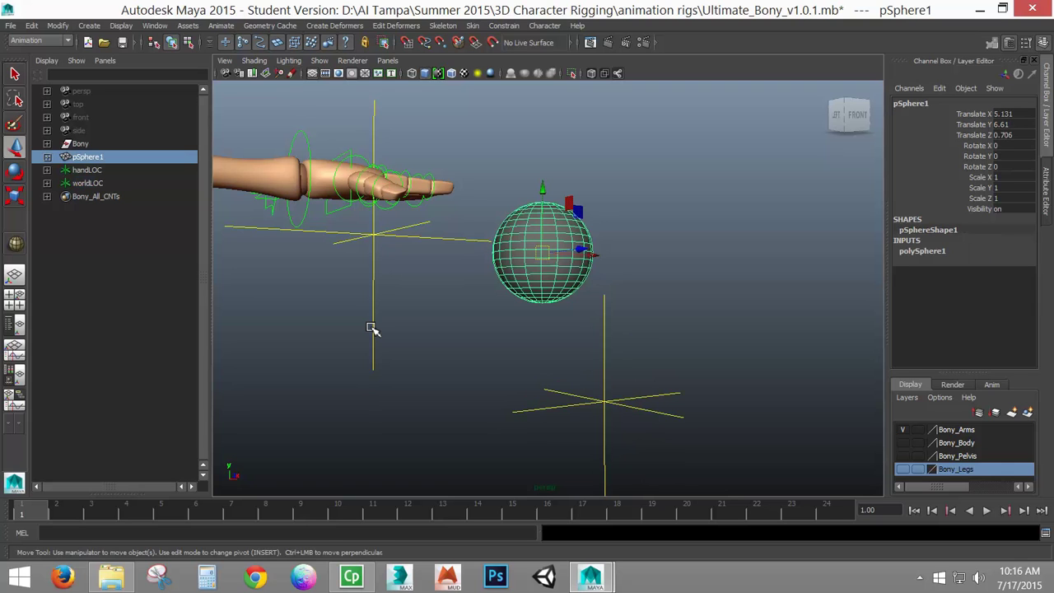
alt+drag(543, 264, 521, 274)
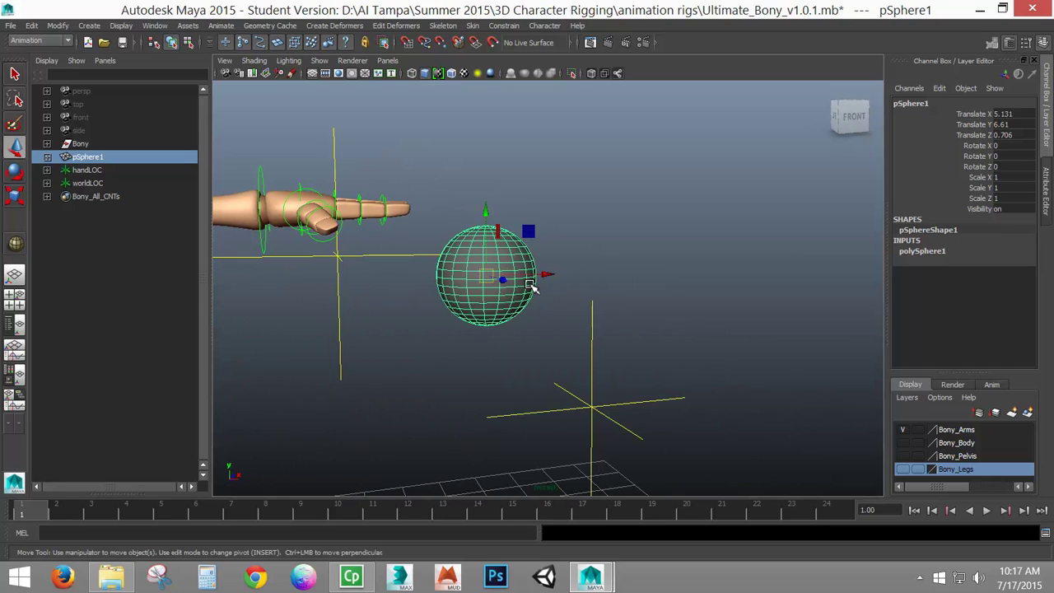
Move handLOC up into the palm at about X 3.85, Y 7.16, Z -0.13, and shift the sphere slightly away from the hand.
click(356, 313)
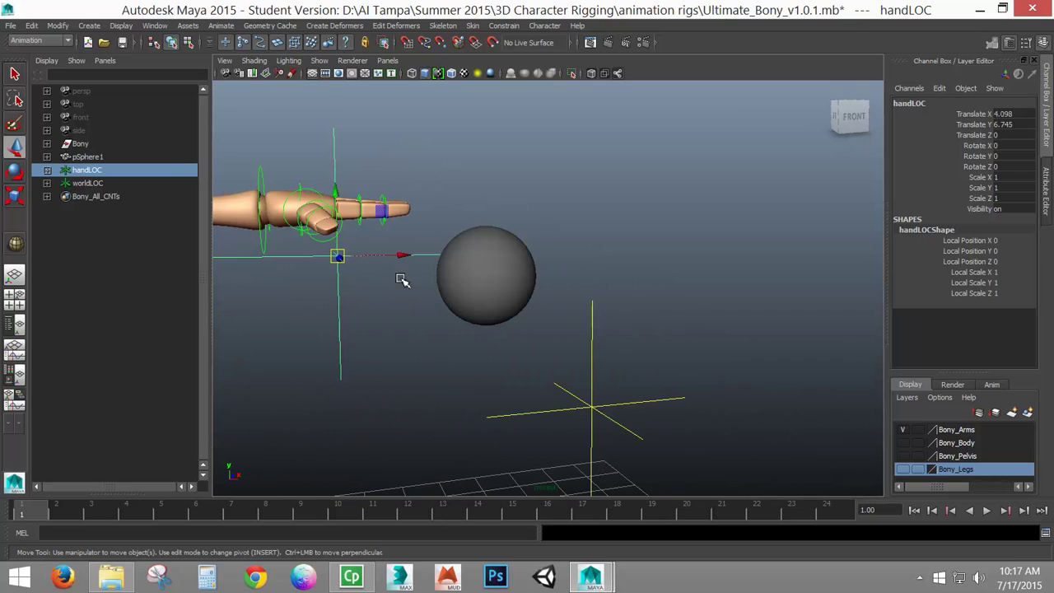
drag(345, 268, 314, 212)
click(505, 285)
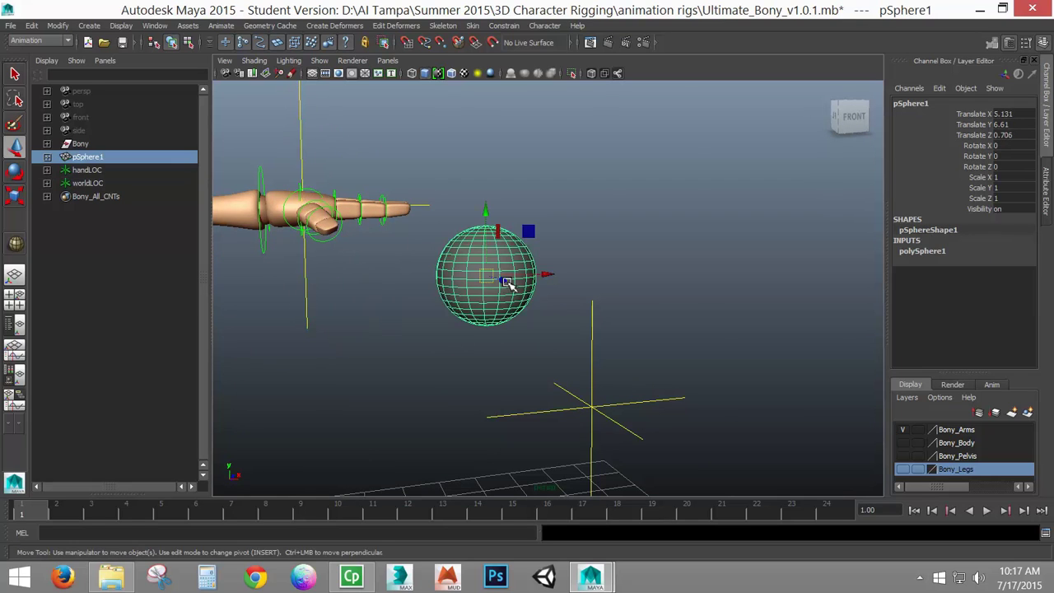
drag(490, 276, 513, 272)
Reposition handLOC just below the palm at about X 4.09, Y 6.67, Z -0.04, checking its placement in the orthographic views.
click(322, 221)
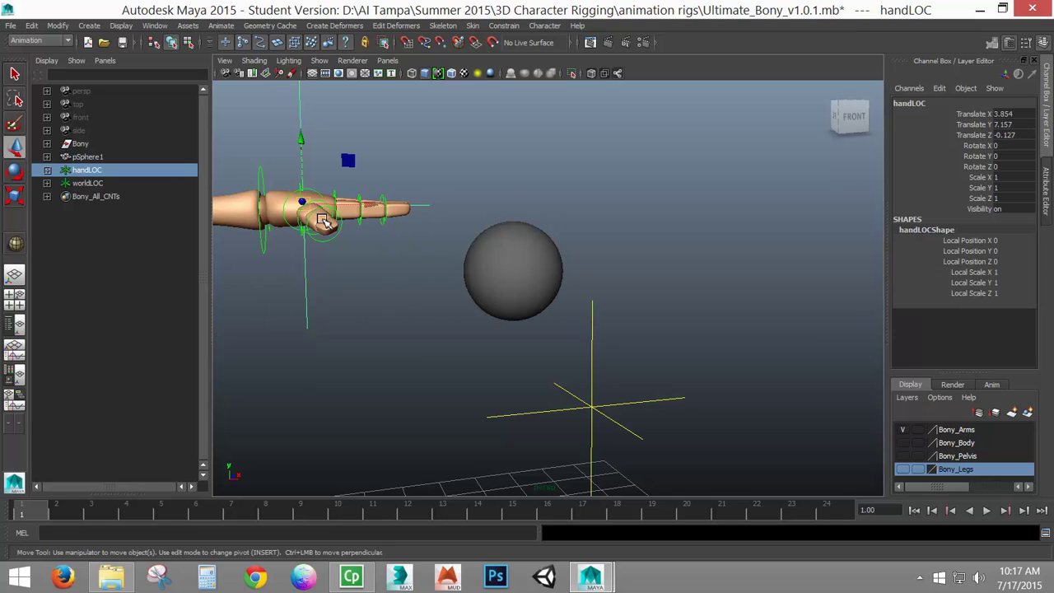
drag(323, 220, 323, 252)
key(space)
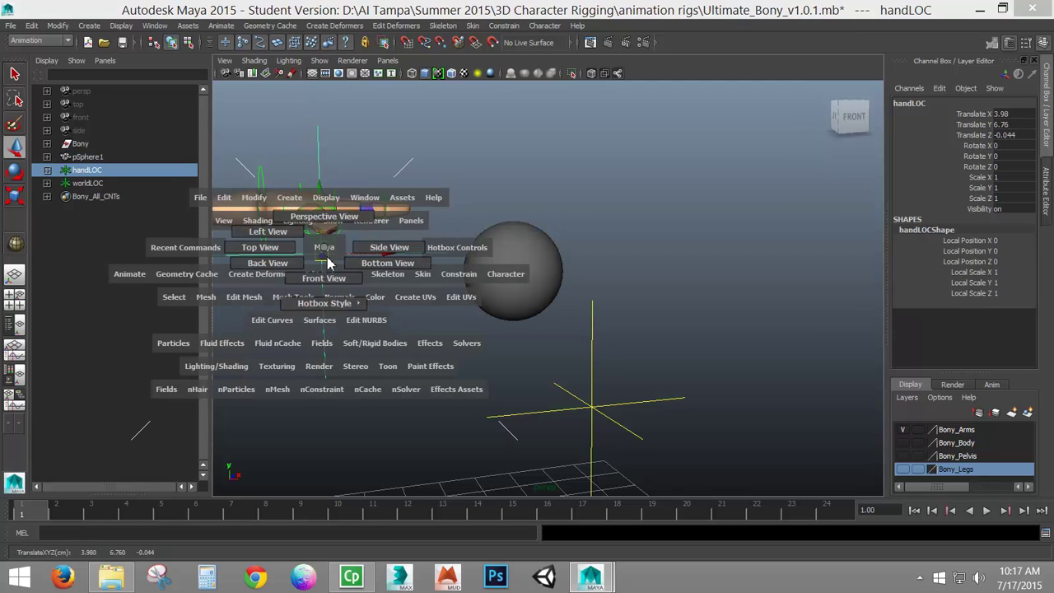
click(331, 280)
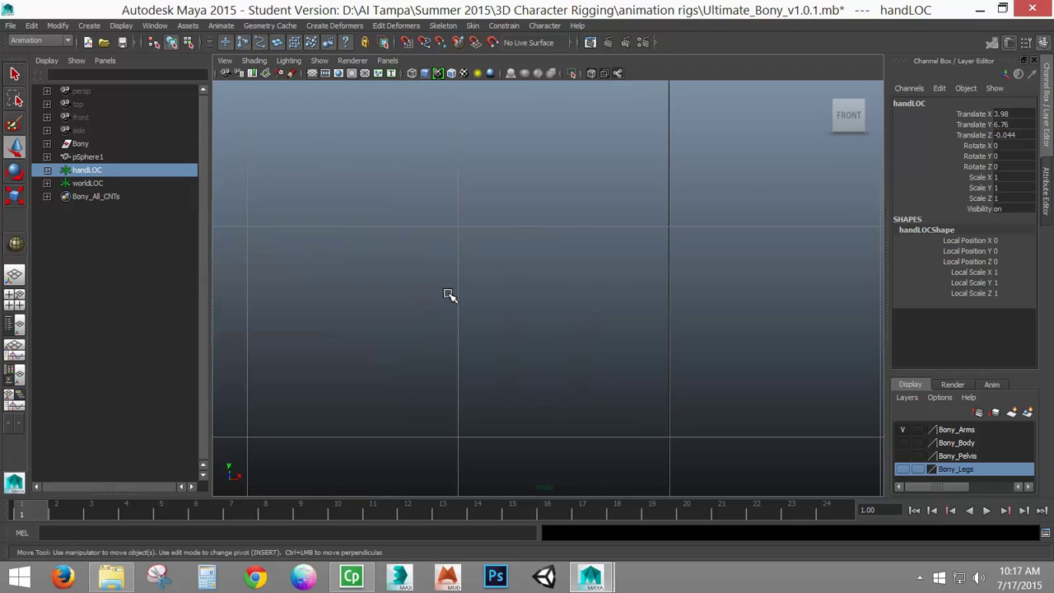
mouse_move(549, 284)
mouse_down()
mouse_move(580, 324)
mouse_move(622, 323)
mouse_up()
key(space)
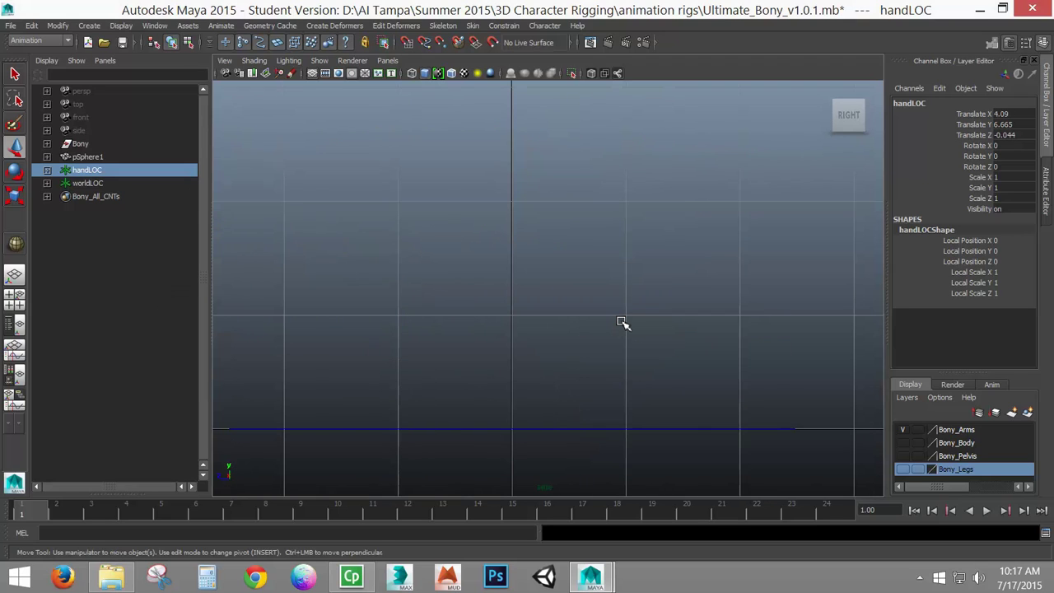
key(f)
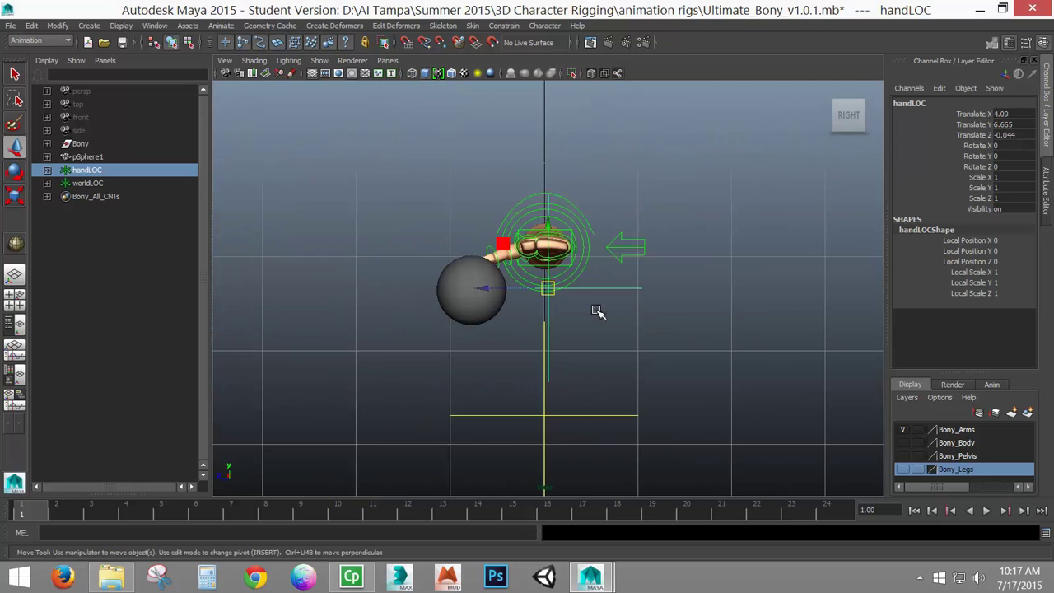
key(space)
drag(460, 276, 458, 256)
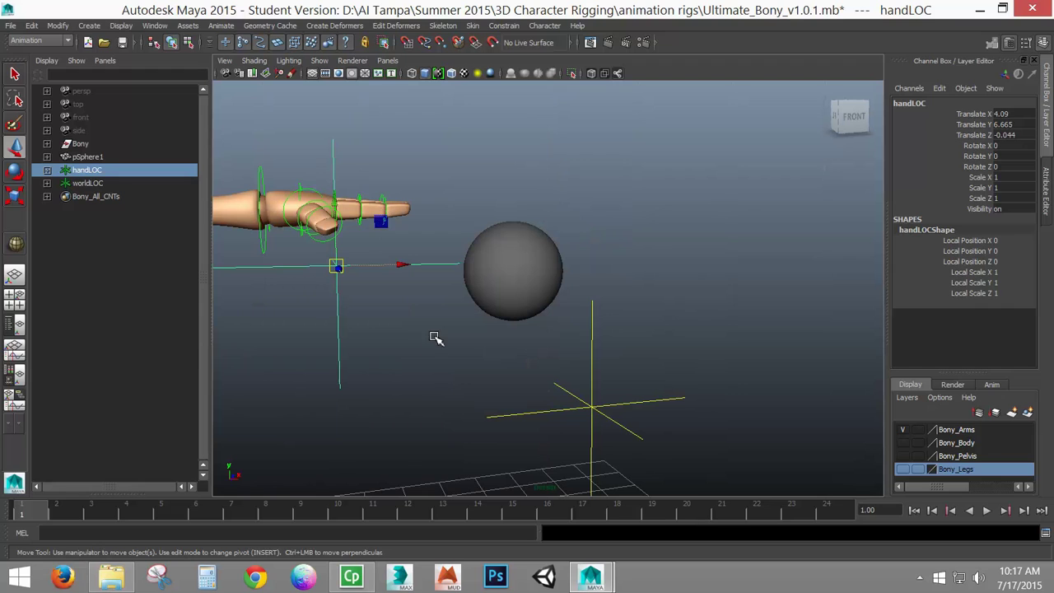
click(410, 390)
alt+drag(410, 391, 500, 355)
click(394, 255)
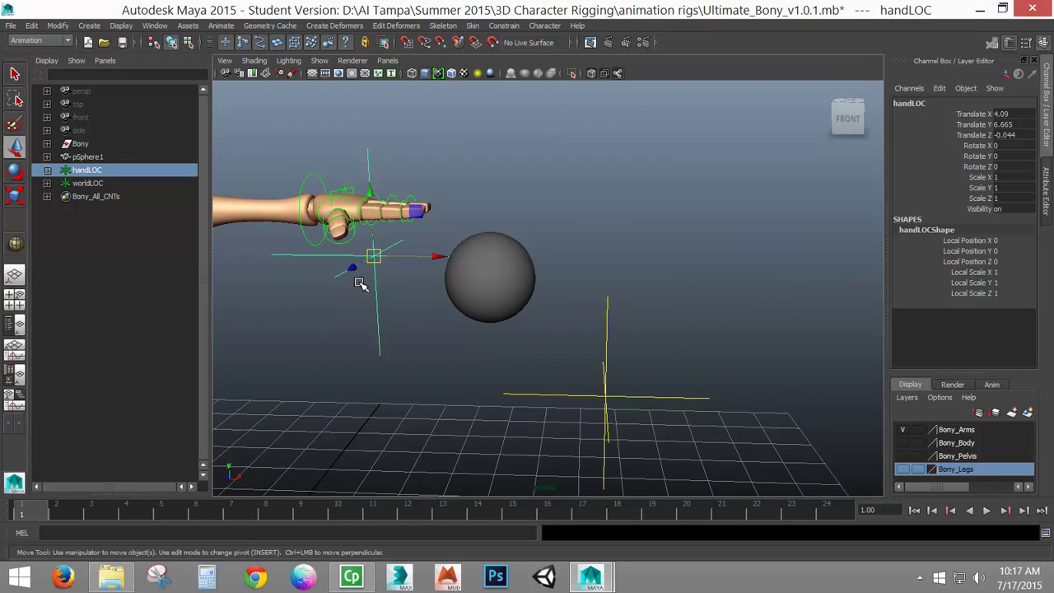
Try rotating the left palm control Bony_lPalmC by about -28.67 degrees in Z, and undo the rotation.
drag(578, 360, 631, 429)
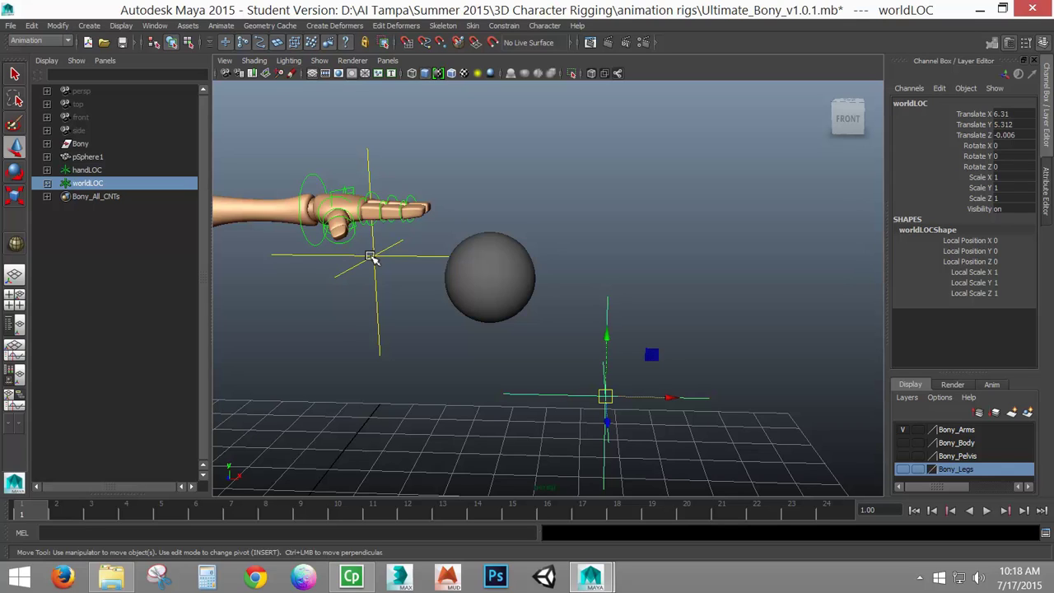
click(396, 295)
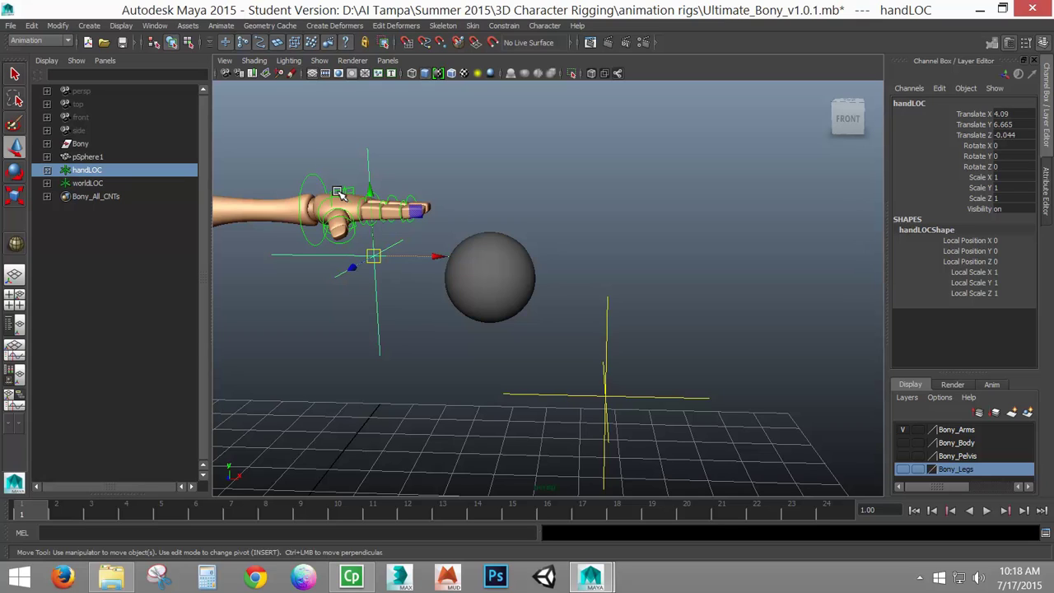
click(339, 191)
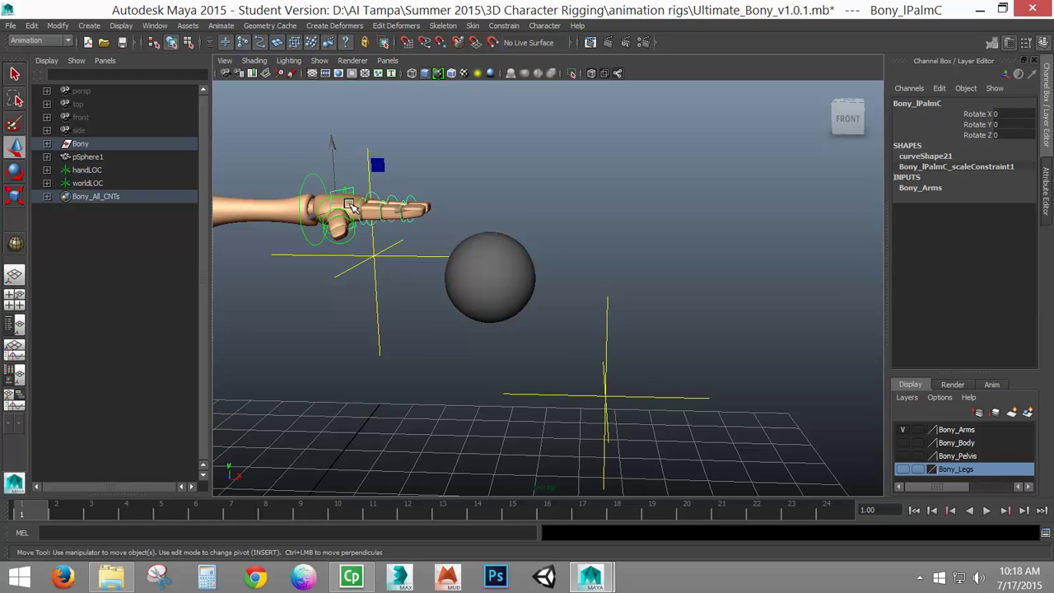
key(e)
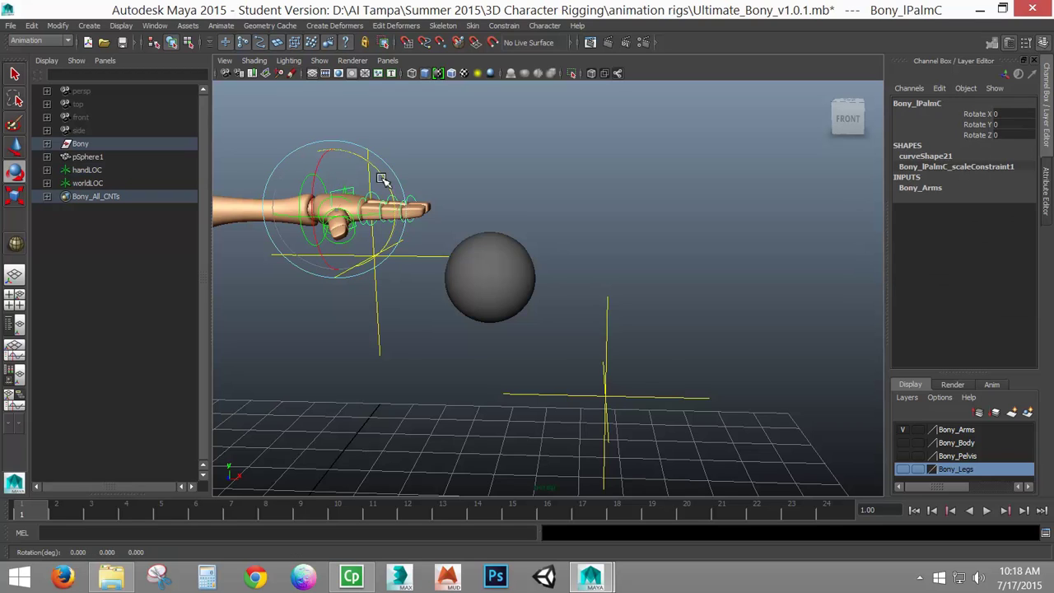
drag(379, 177, 365, 200)
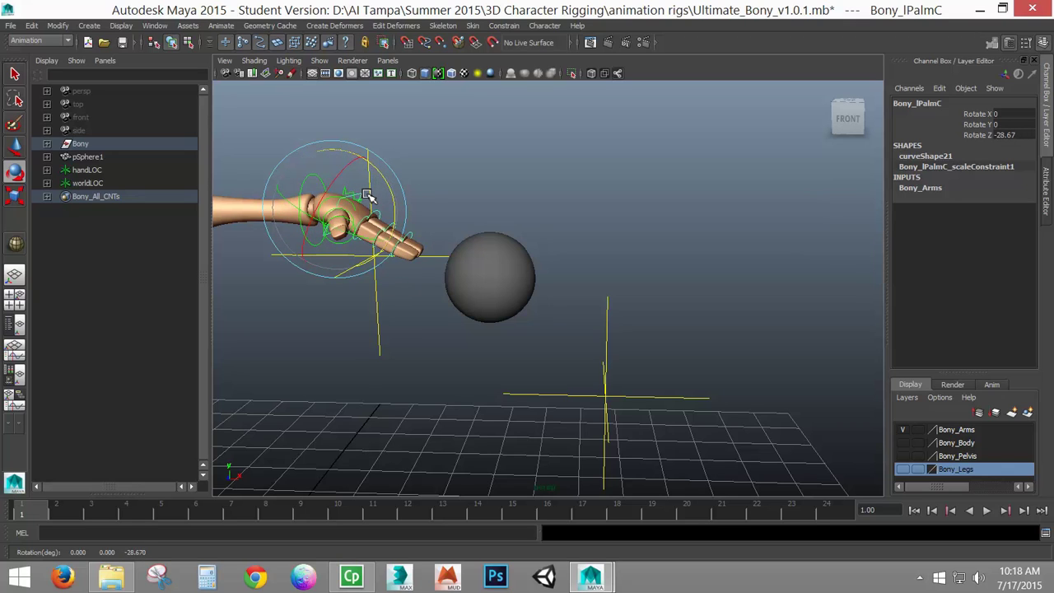
key(ctrl+z)
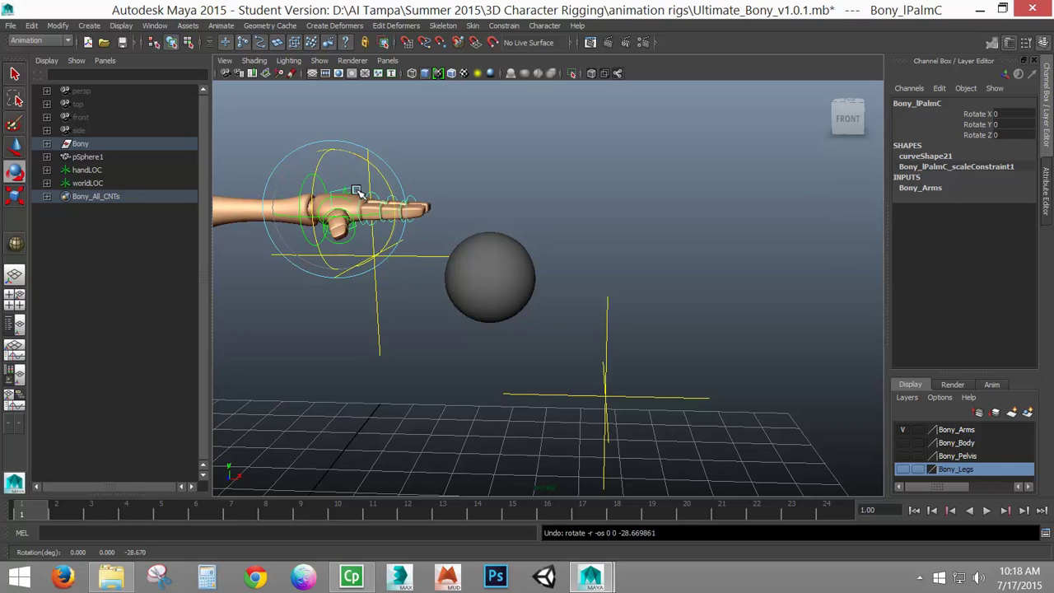
key(w)
Parent handLOC to the left wrist control Bony_lWristFKC, and select the wrist control to check the hierarchy.
click(313, 174)
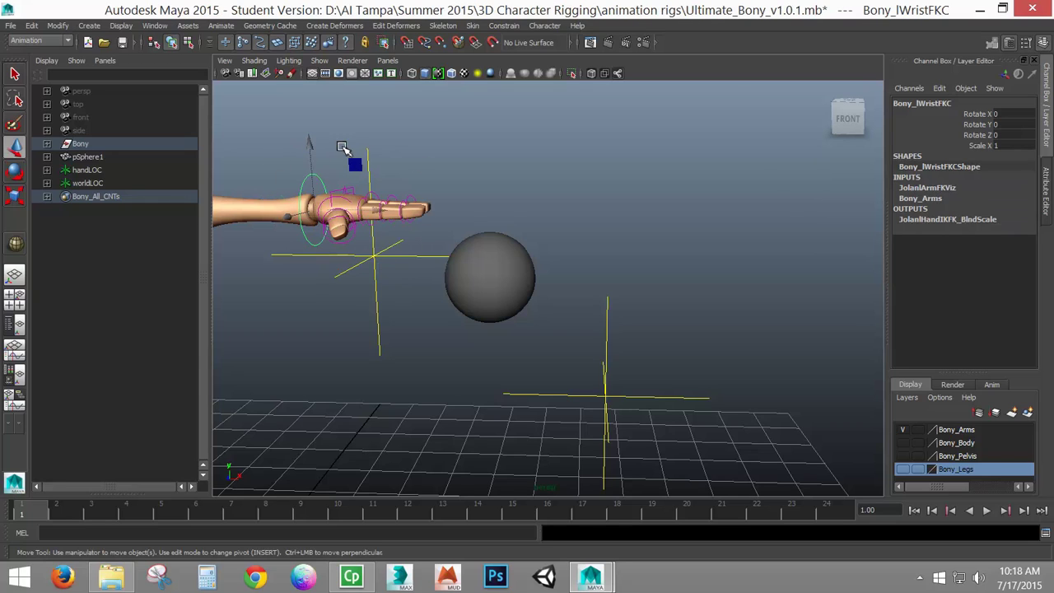
click(353, 280)
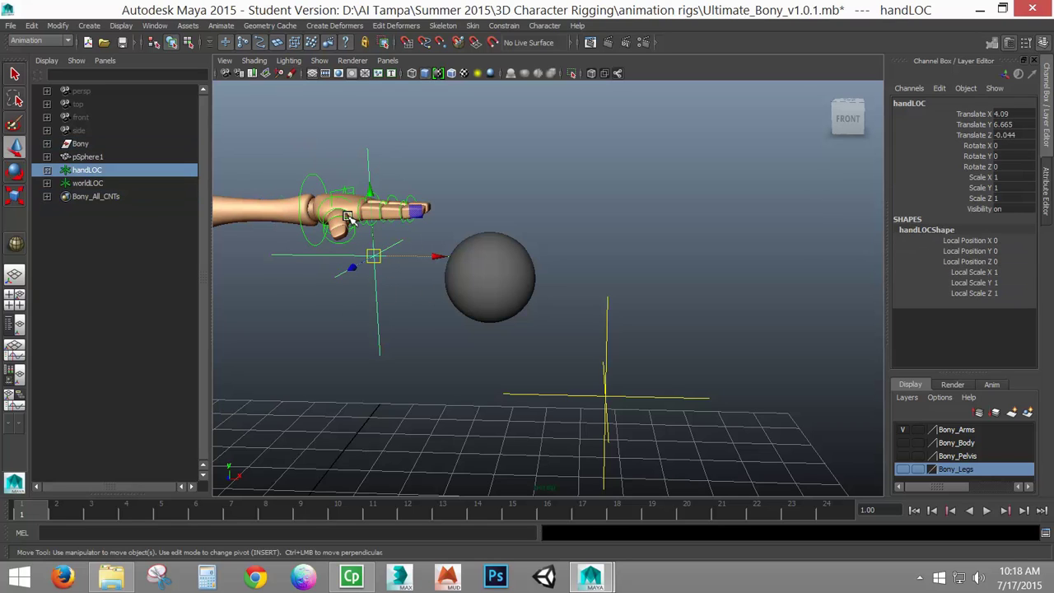
click(315, 187)
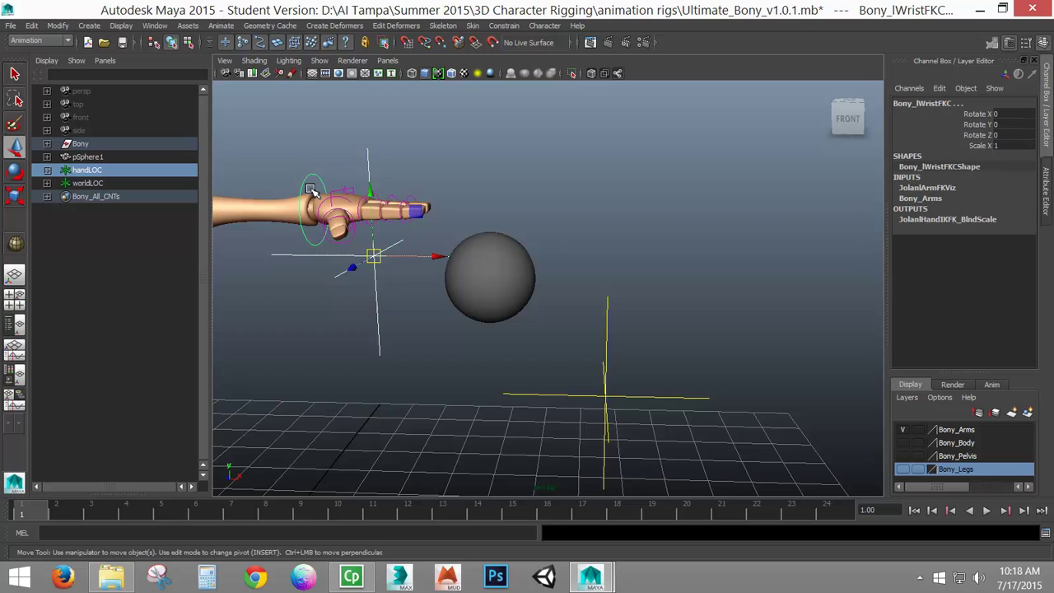
key(p)
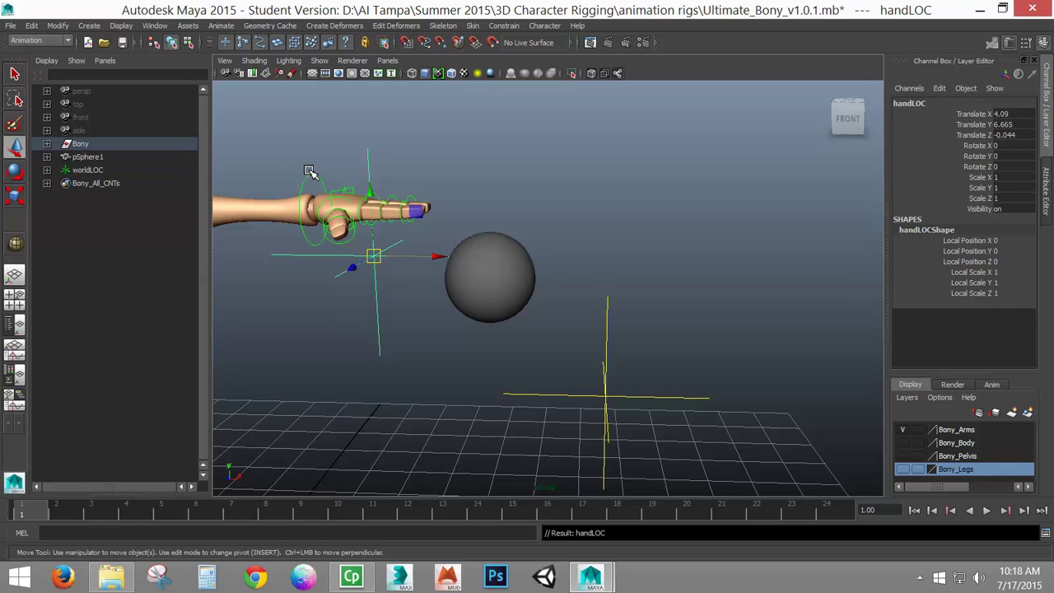
click(315, 181)
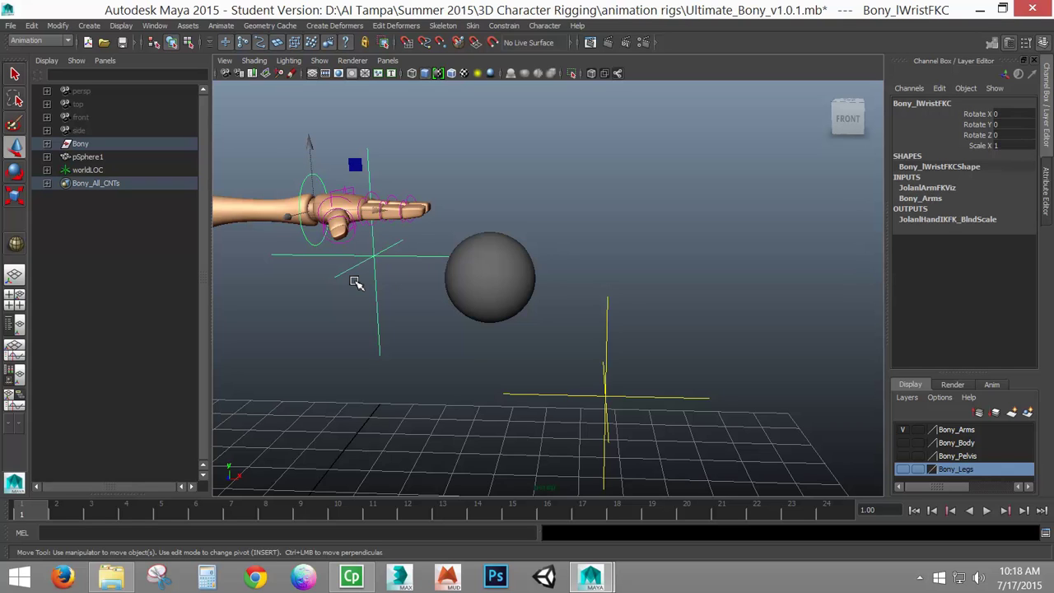
Try rotating the left wrist control by about -14.42 degrees in Z, undo the rotation, and select worldLOC.
key(e)
mouse_move(365, 176)
mouse_down()
mouse_move(341, 141)
mouse_move(356, 200)
mouse_move(346, 157)
mouse_move(369, 207)
mouse_move(360, 157)
mouse_move(375, 188)
mouse_up()
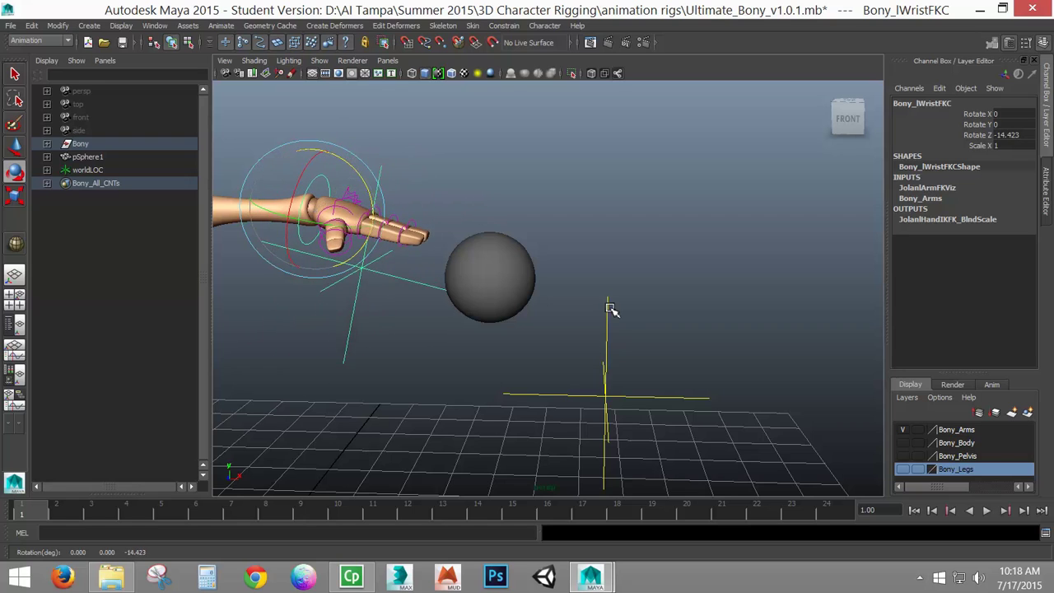
click(610, 398)
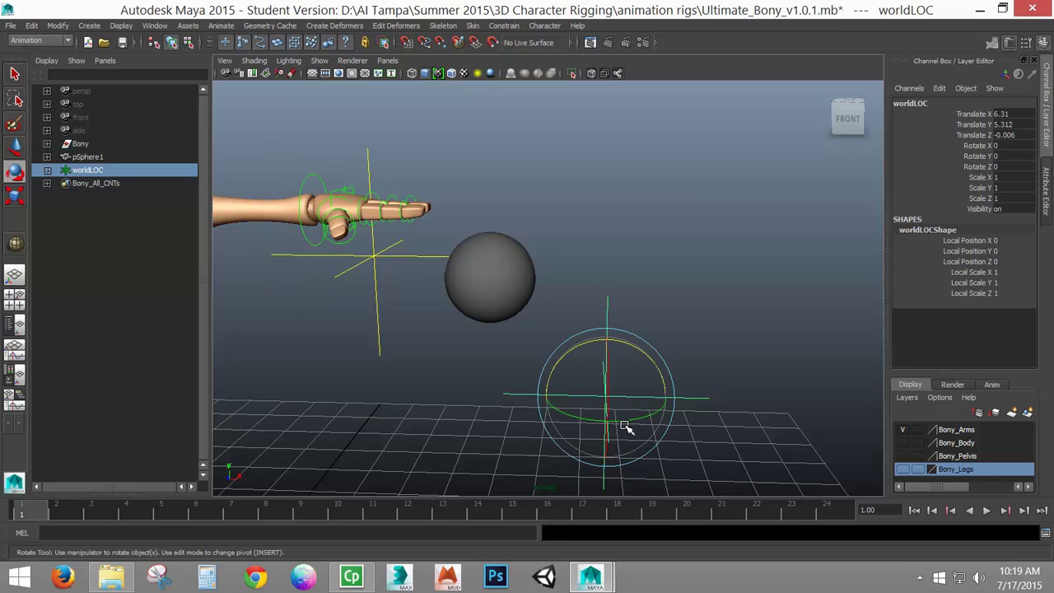
Select the sphere, look through the available constraint types, and check the worldLOC and handLOC locators in turn.
click(510, 284)
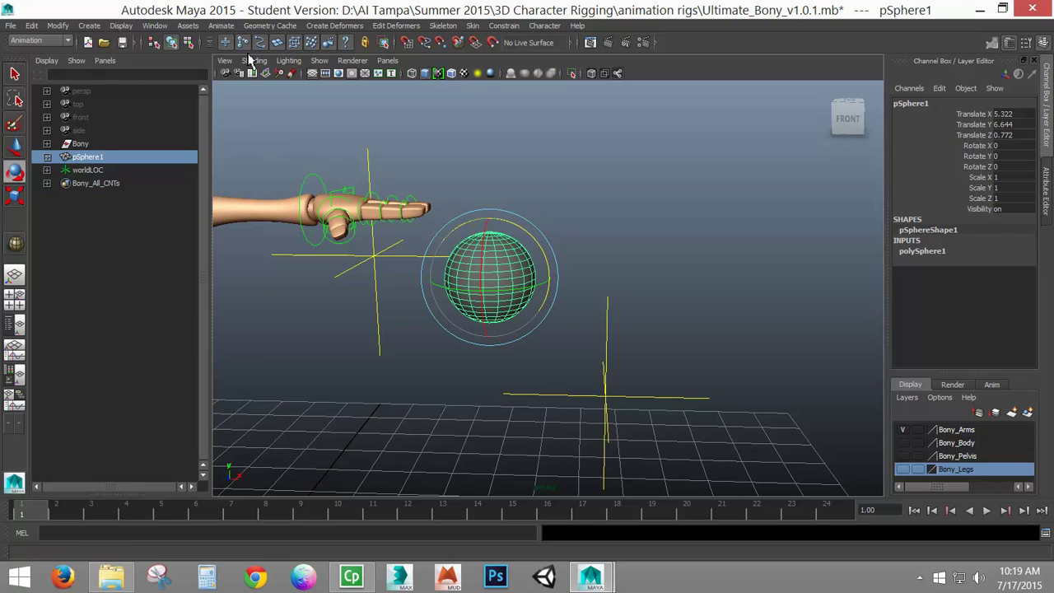
click(504, 25)
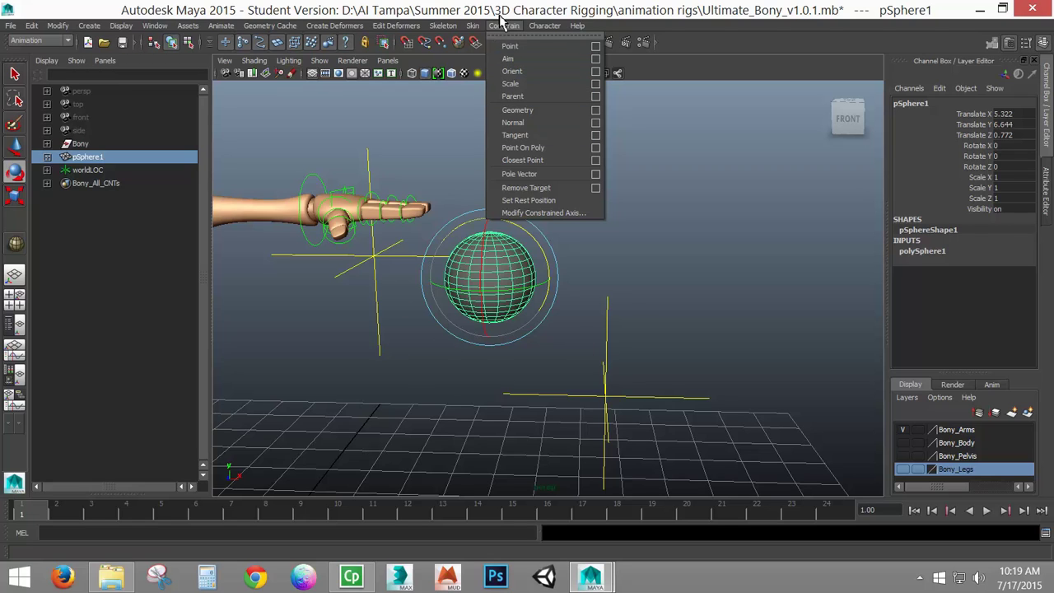
key(Right)
click(580, 282)
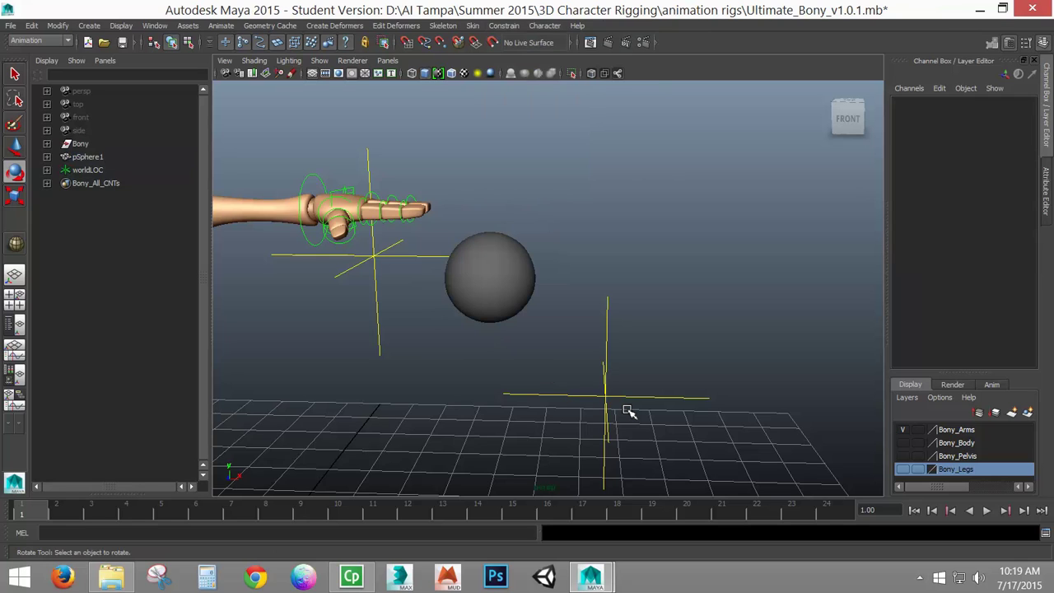
click(610, 372)
click(375, 317)
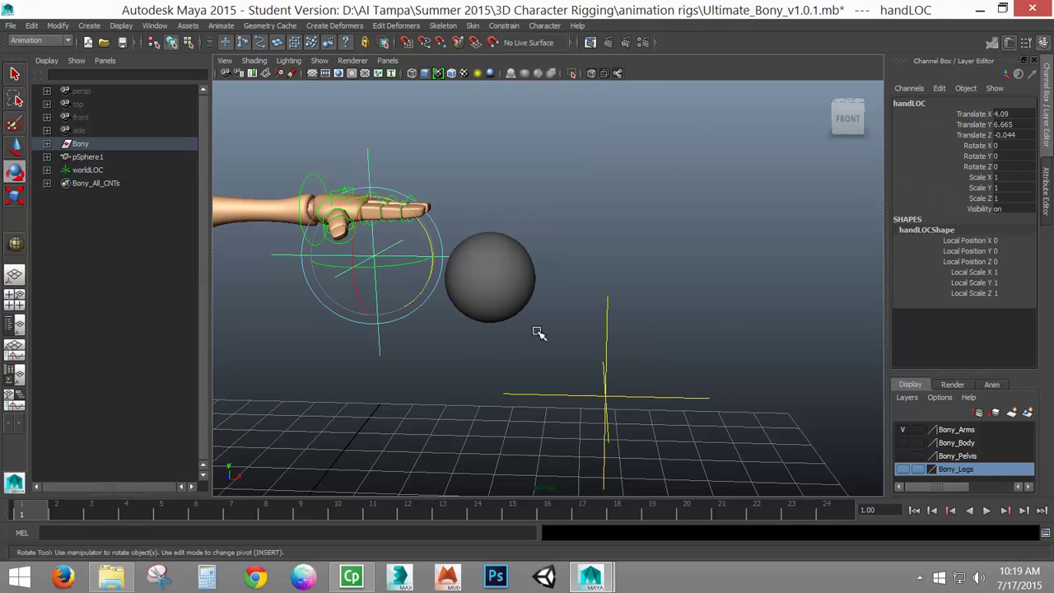
click(603, 447)
click(367, 349)
Try point-constraining the sphere to worldLOC with the current constraint options, and undo the constraint.
click(607, 391)
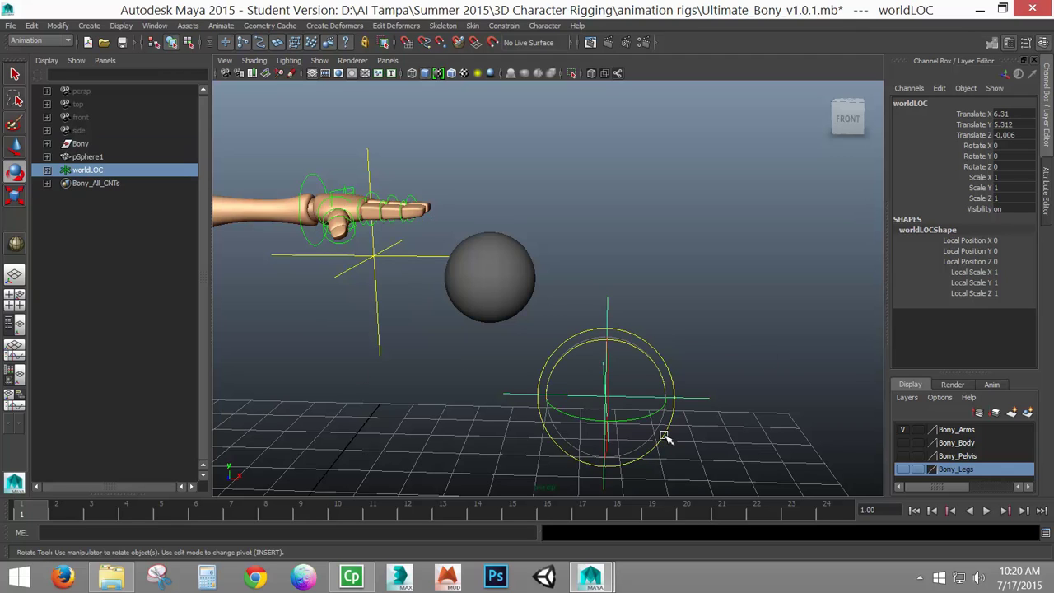
click(516, 302)
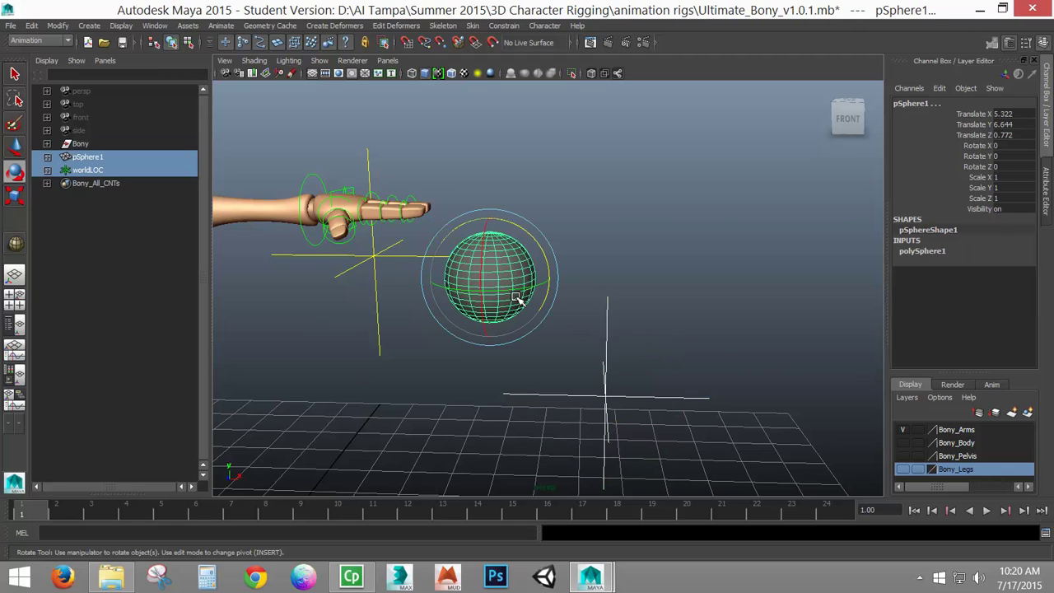
click(503, 26)
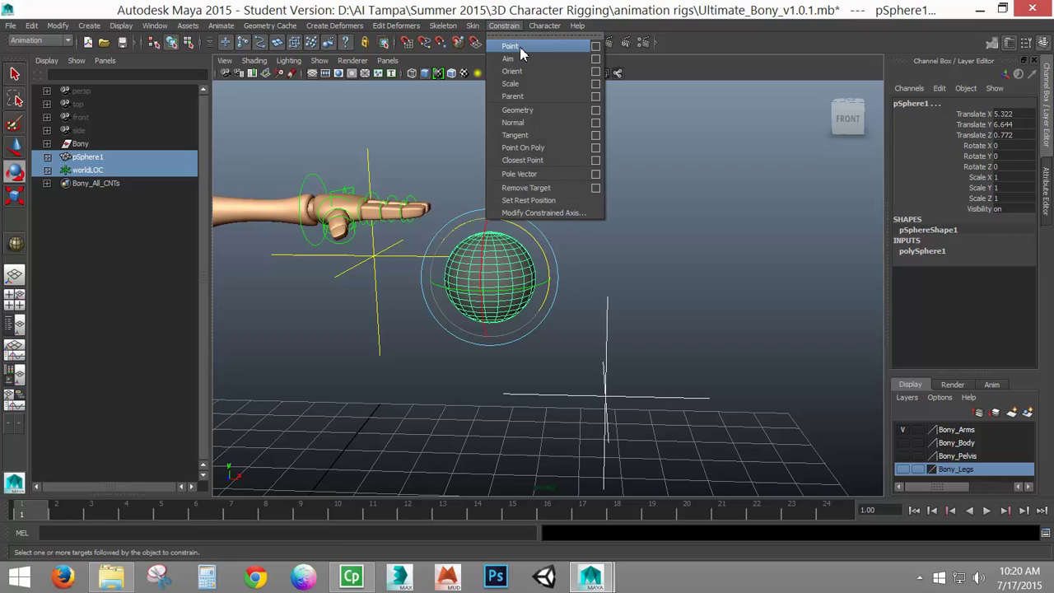
click(510, 46)
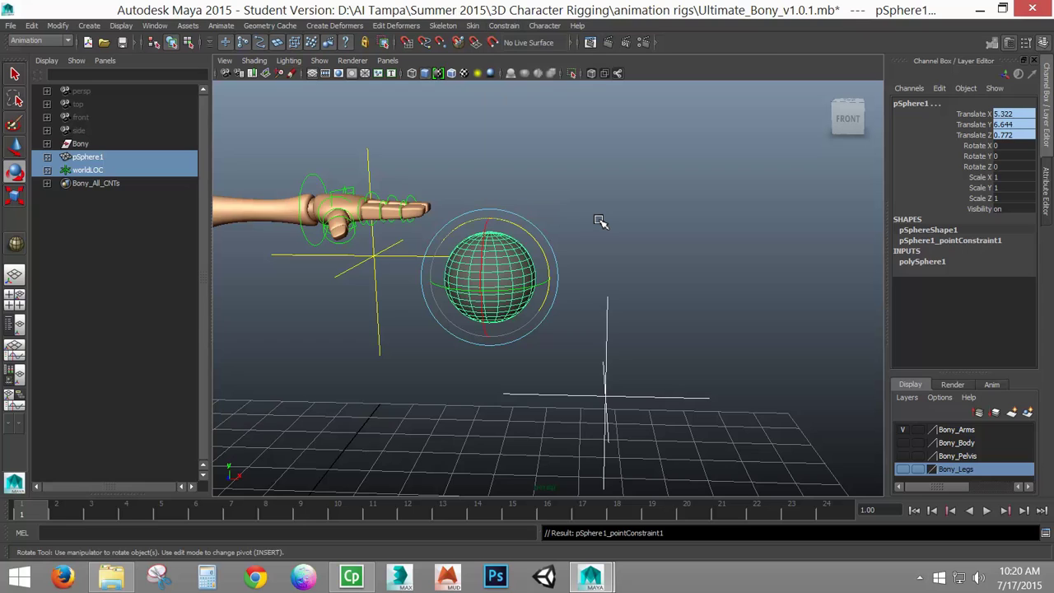
key(ctrl+z)
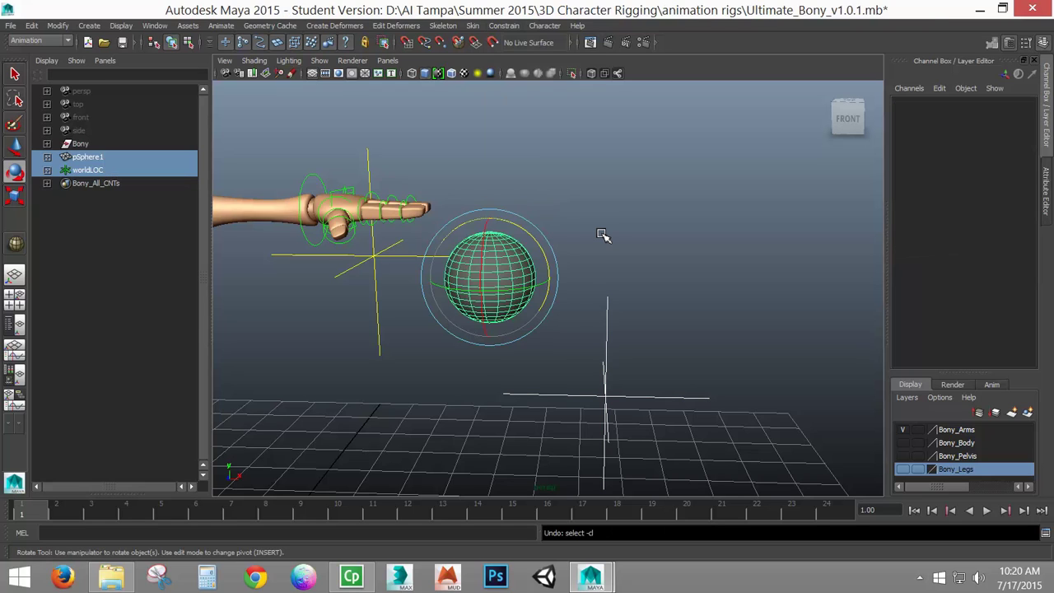
Try an aim constraint and a point constraint with the sphere as target and worldLOC as constrained object, undoing each.
click(499, 27)
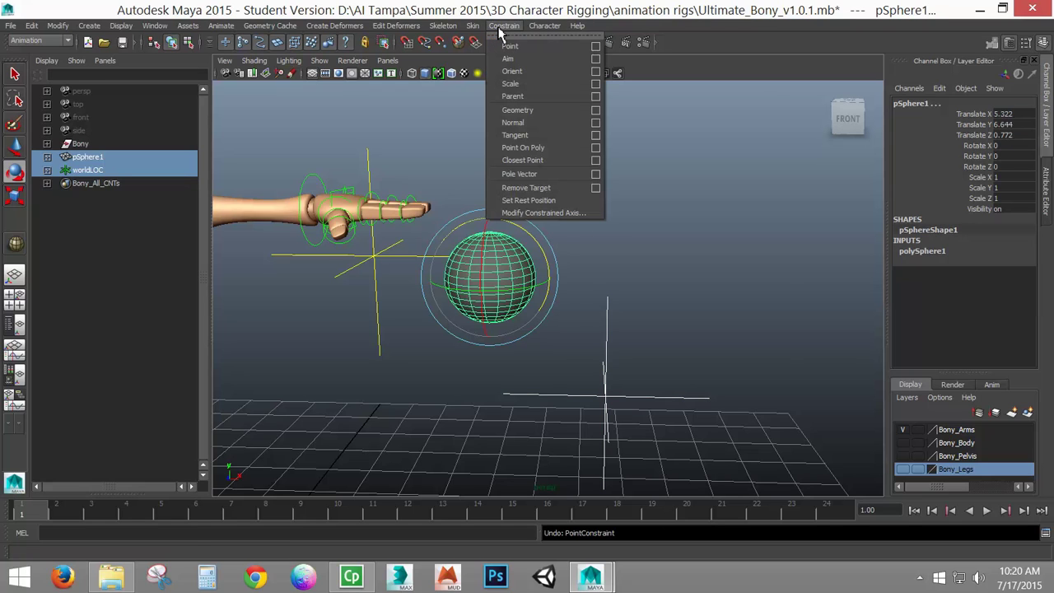
click(583, 250)
click(529, 288)
shift+click(606, 329)
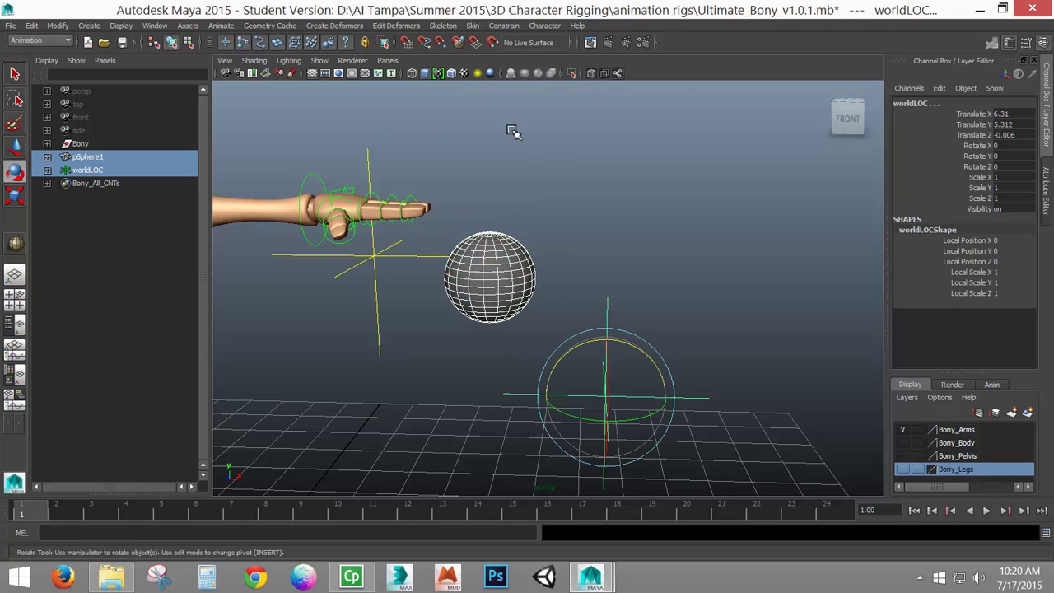
click(490, 26)
click(506, 57)
key(ctrl+z)
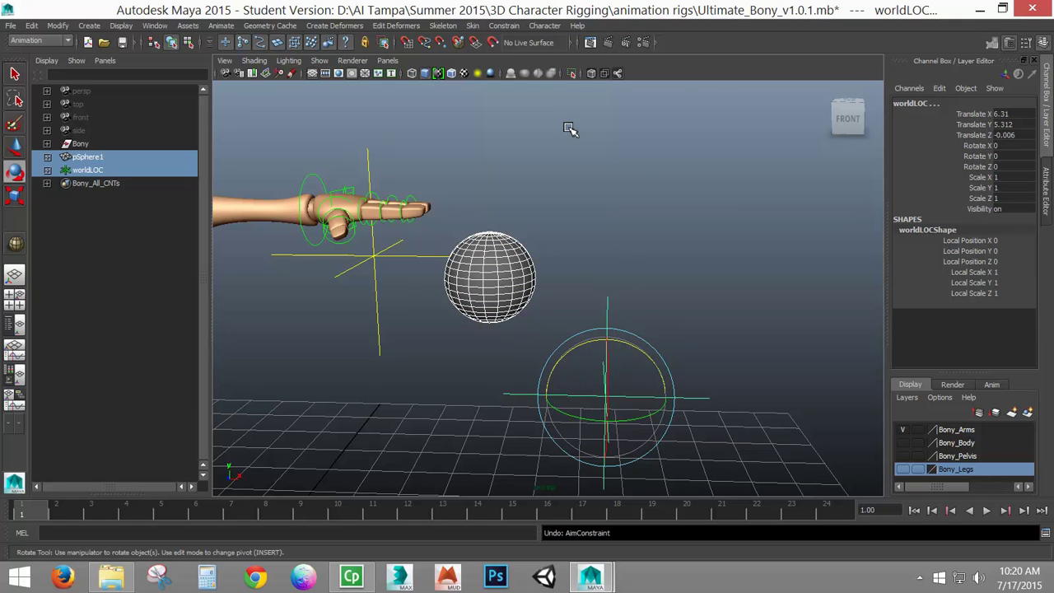
click(499, 26)
click(506, 42)
key(ctrl+z)
click(585, 327)
Point-constrain the sphere to worldLOC using reset default options, with maintain offset off, all axes constrained and weight 1.
click(609, 332)
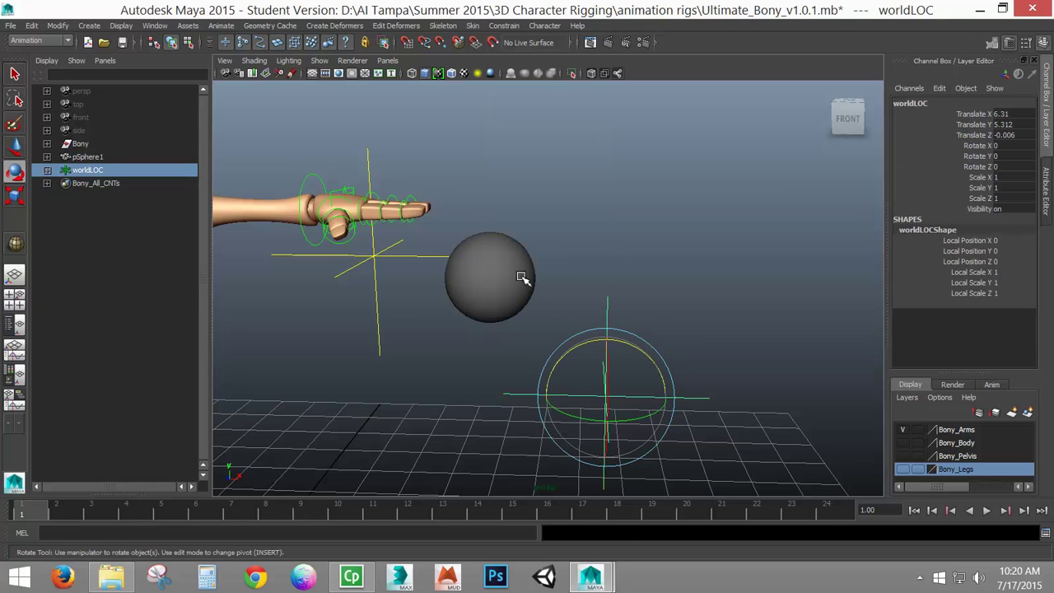
shift+click(522, 278)
click(504, 25)
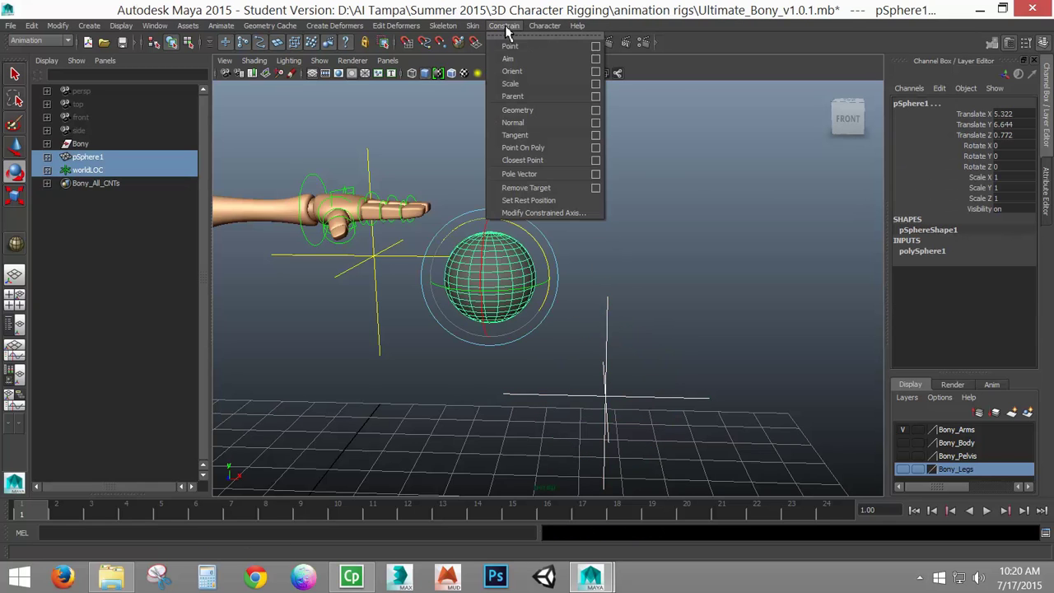
click(595, 47)
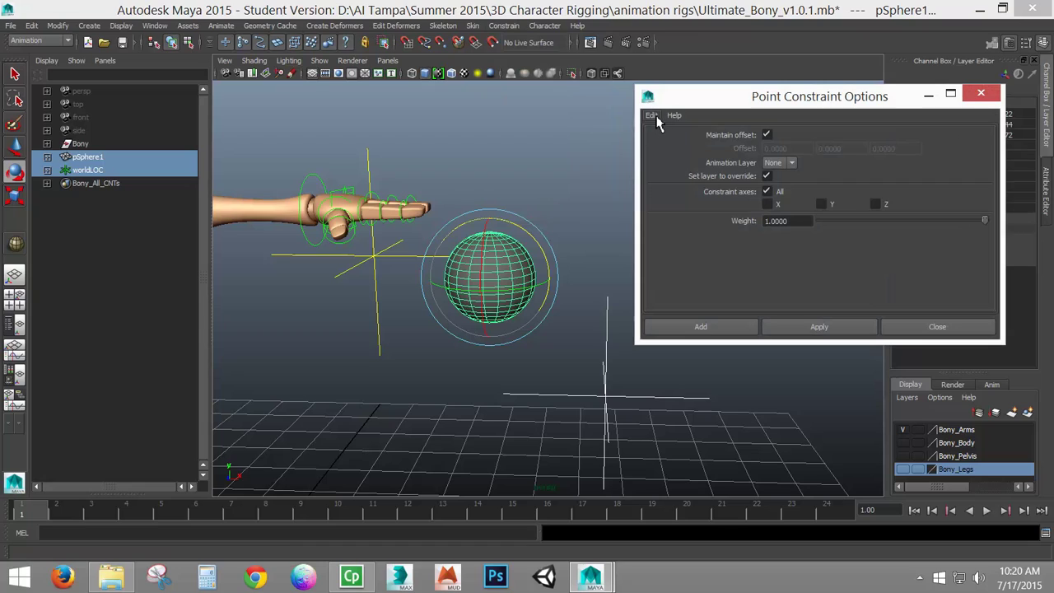
click(652, 116)
click(665, 142)
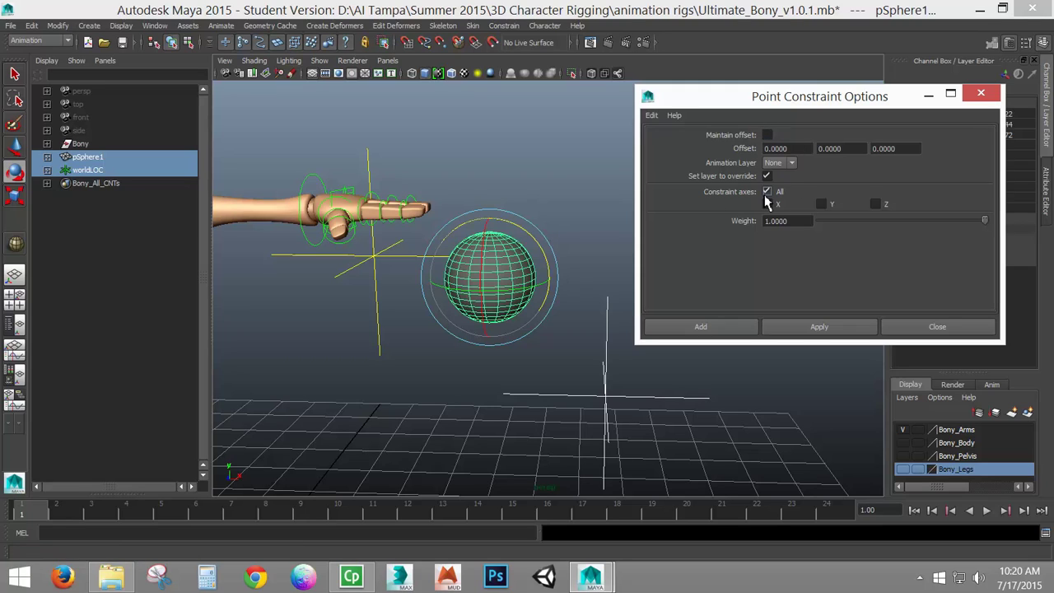
click(802, 329)
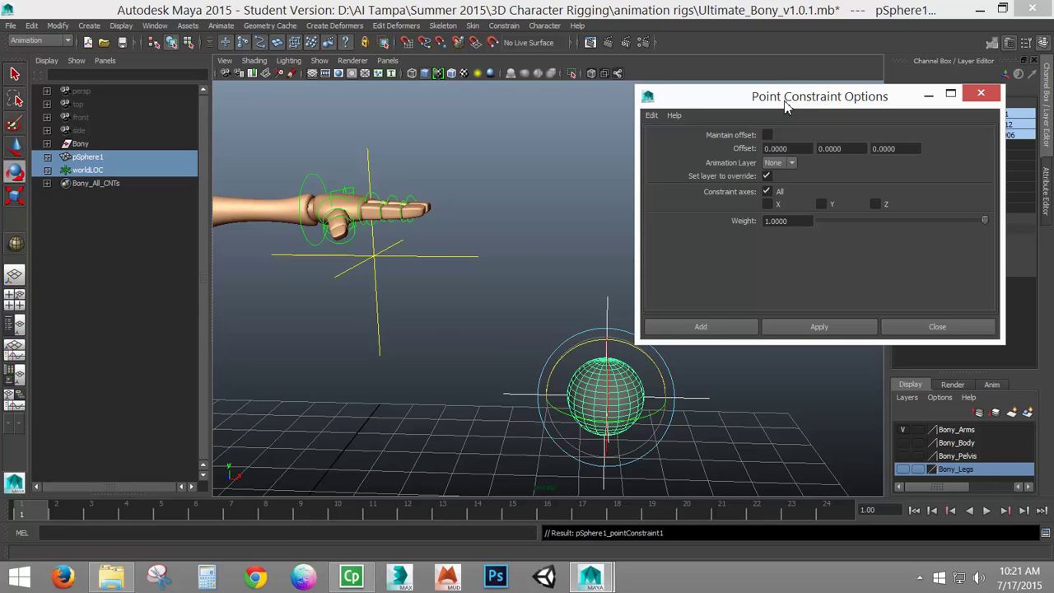
drag(787, 103, 763, 46)
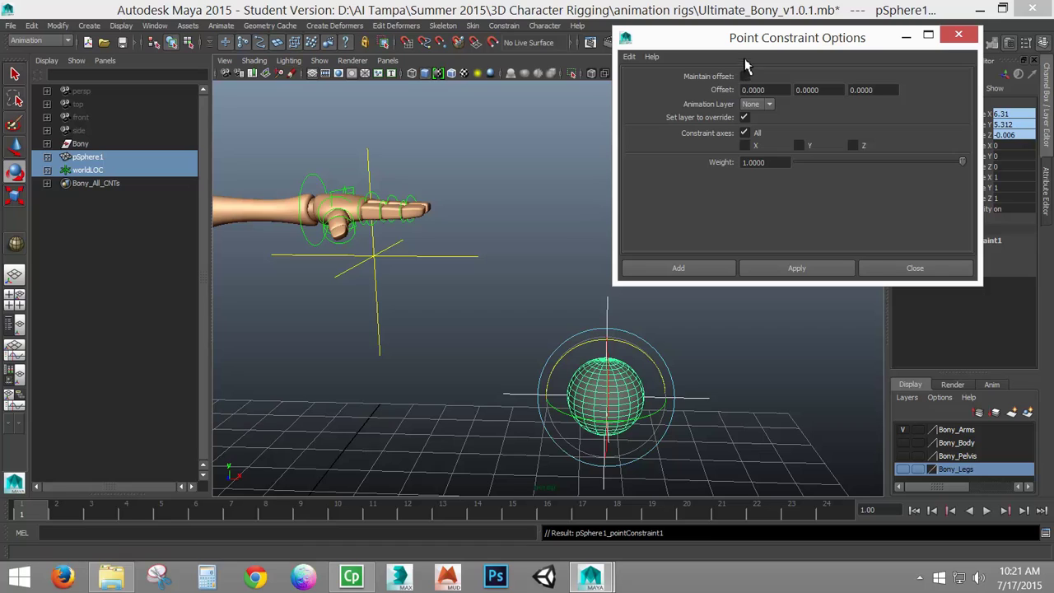
click(912, 270)
click(712, 327)
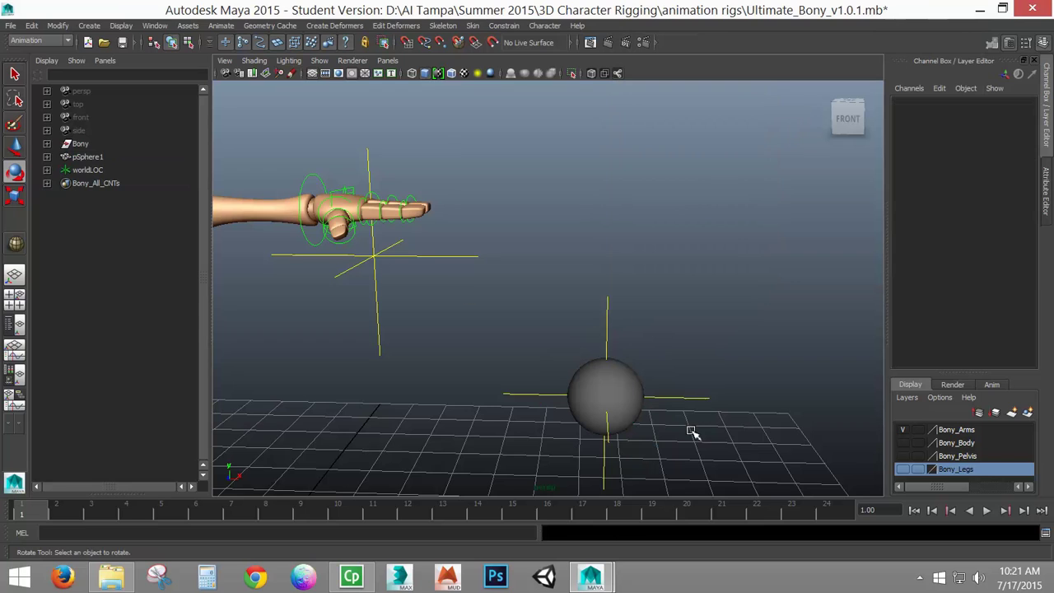
Test the sphere's constraint by moving worldLOC to about X 6.43, Y 5.43, Z -0.04, and undo the move.
click(623, 376)
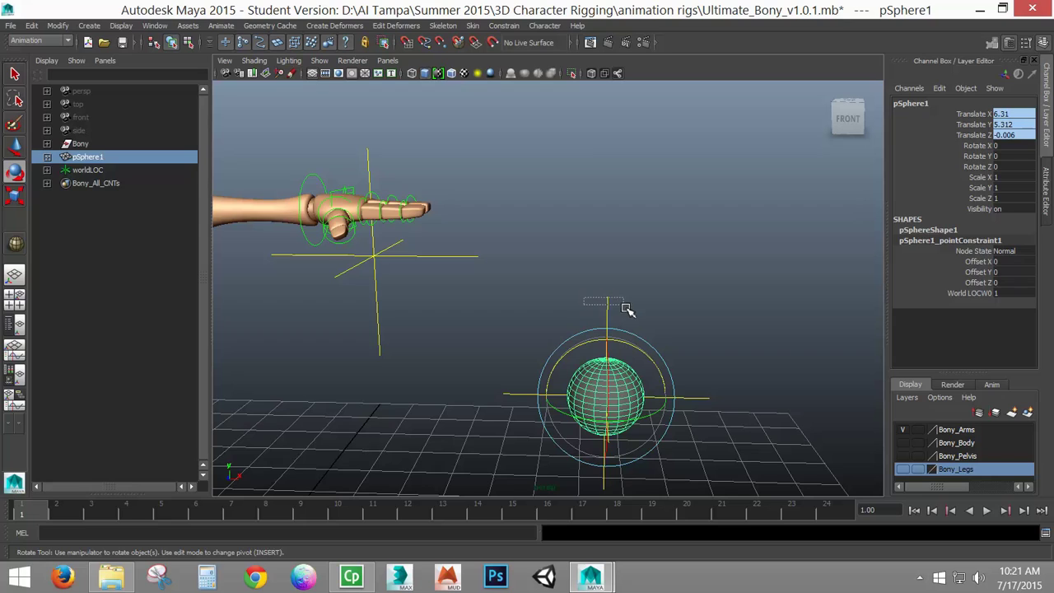
click(607, 306)
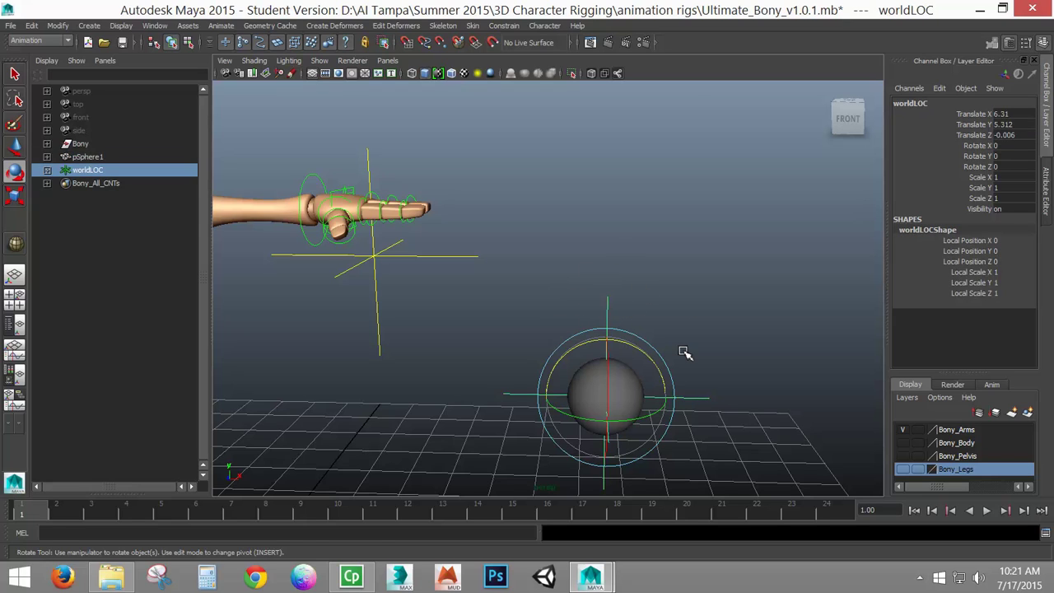
key(w)
mouse_move(606, 395)
mouse_down()
mouse_move(654, 379)
mouse_move(568, 384)
mouse_move(639, 354)
mouse_move(606, 390)
mouse_up()
key(ctrl+z)
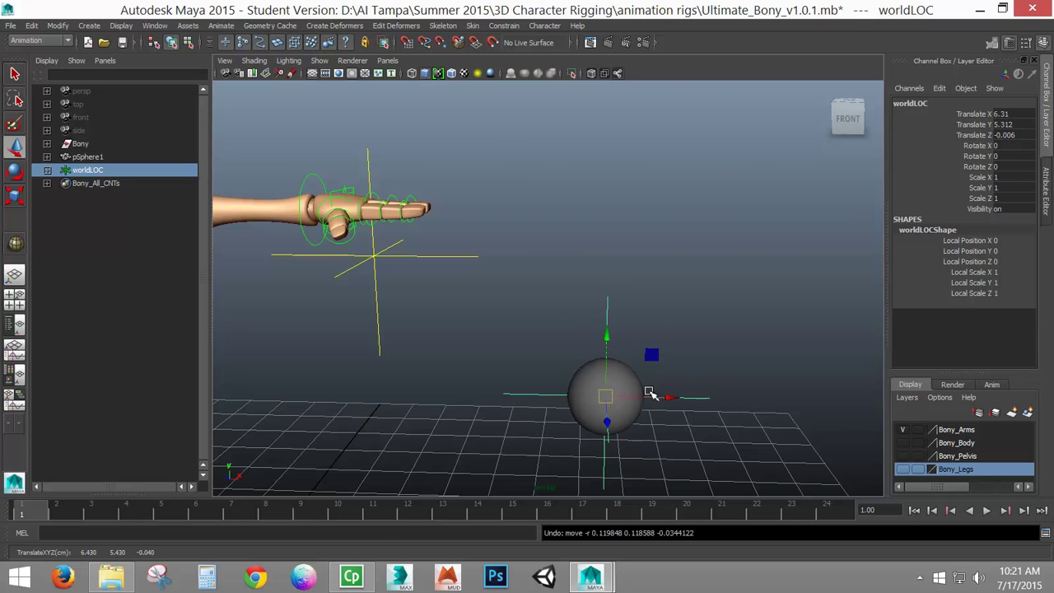
Point-constrain the sphere to handLOC as a second target, and select the sphere to check its constraint channels.
click(342, 272)
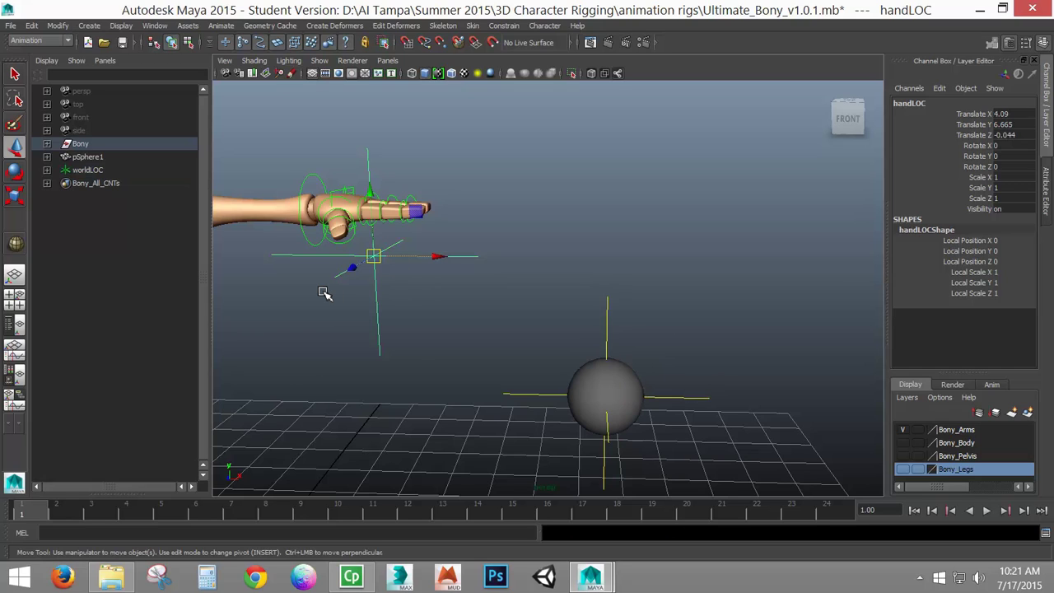
click(590, 376)
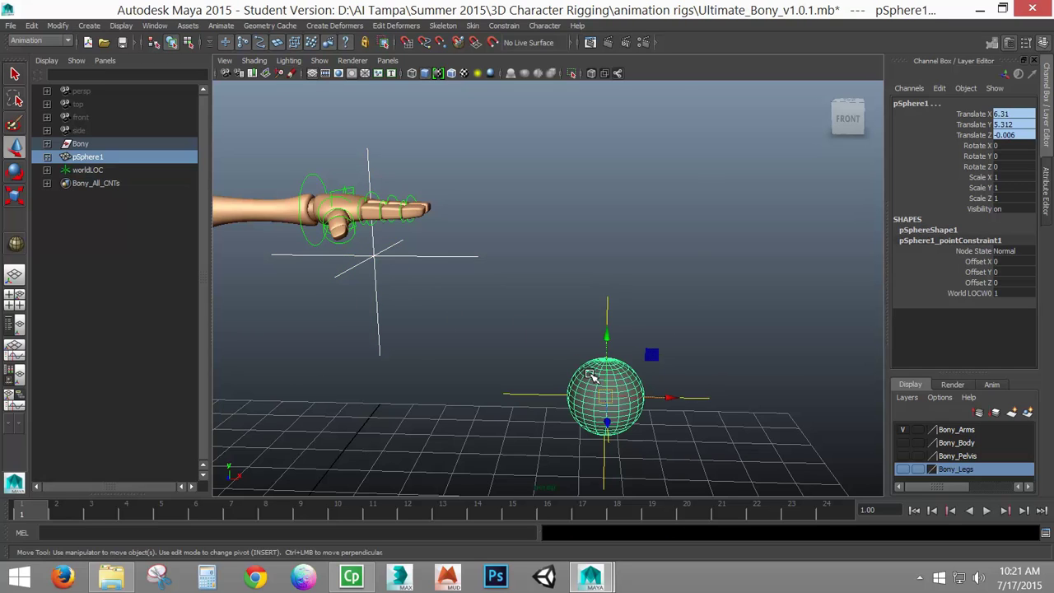
click(497, 28)
click(512, 49)
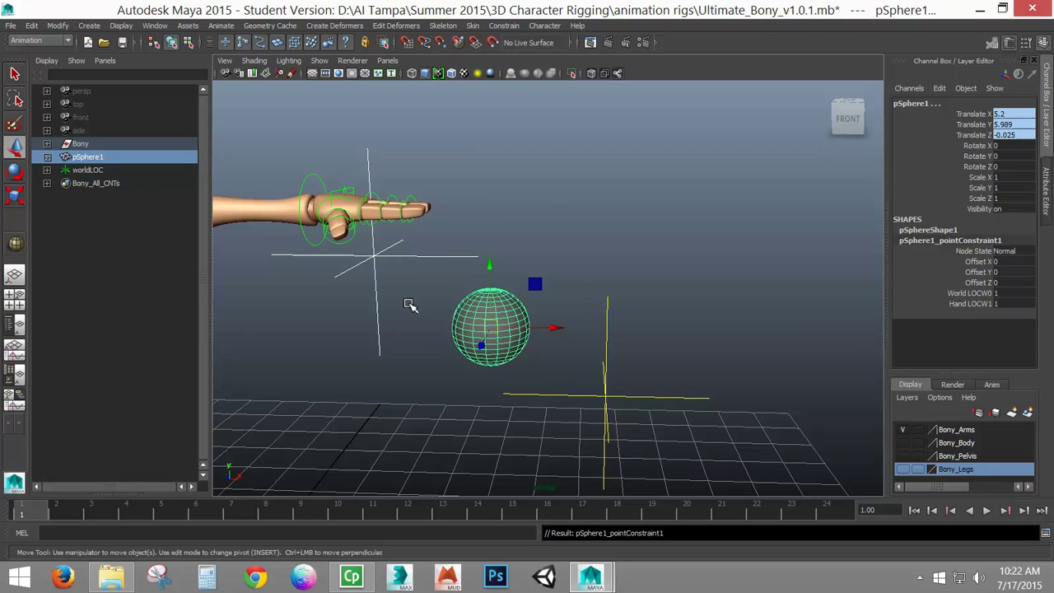
click(484, 333)
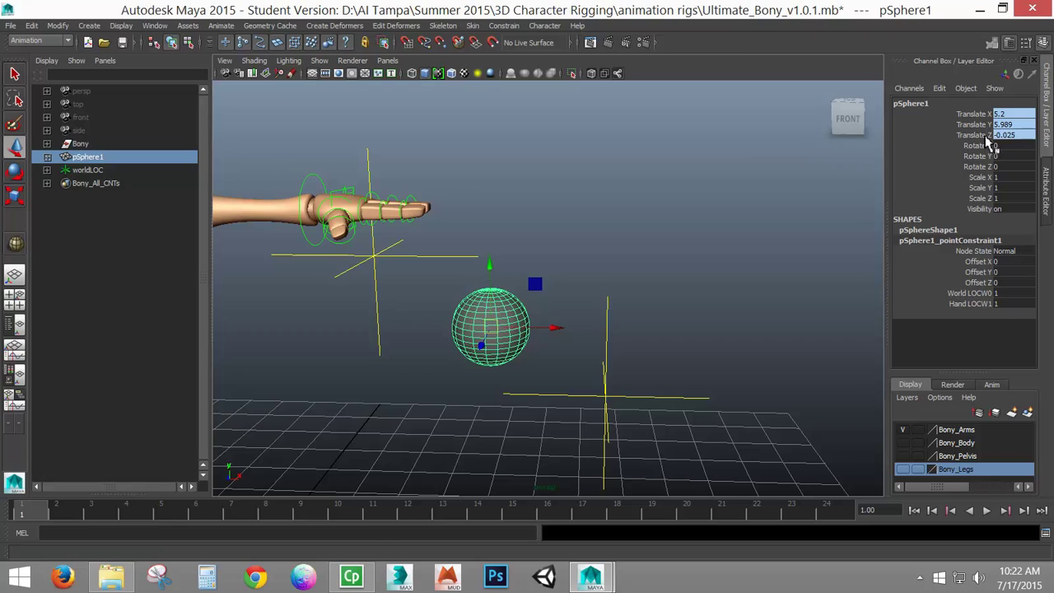
Try rotating the left wrist control to test how handLOC influences the sphere, and undo the rotation.
click(412, 257)
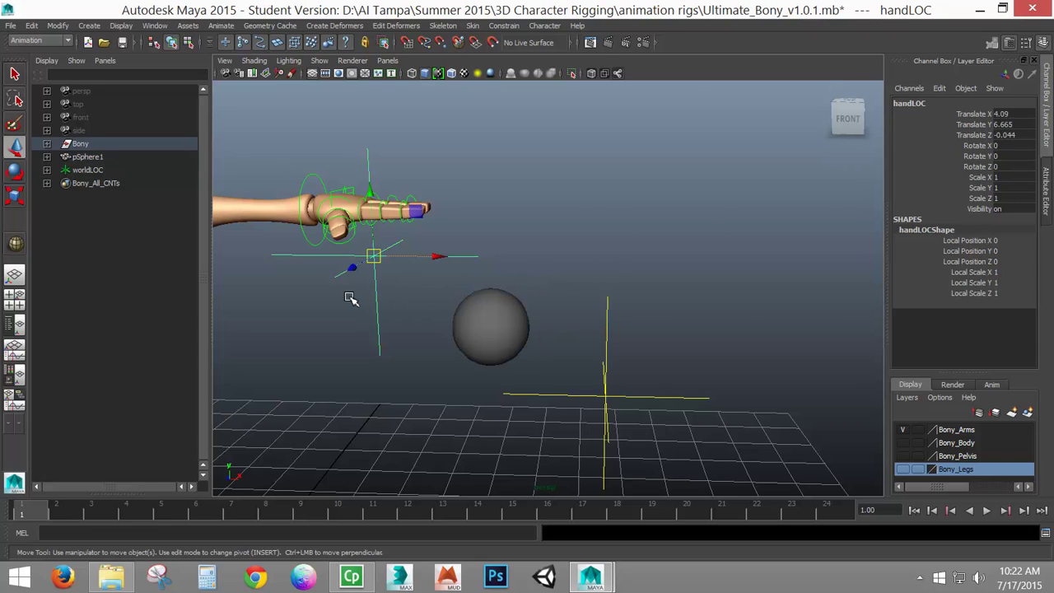
click(314, 174)
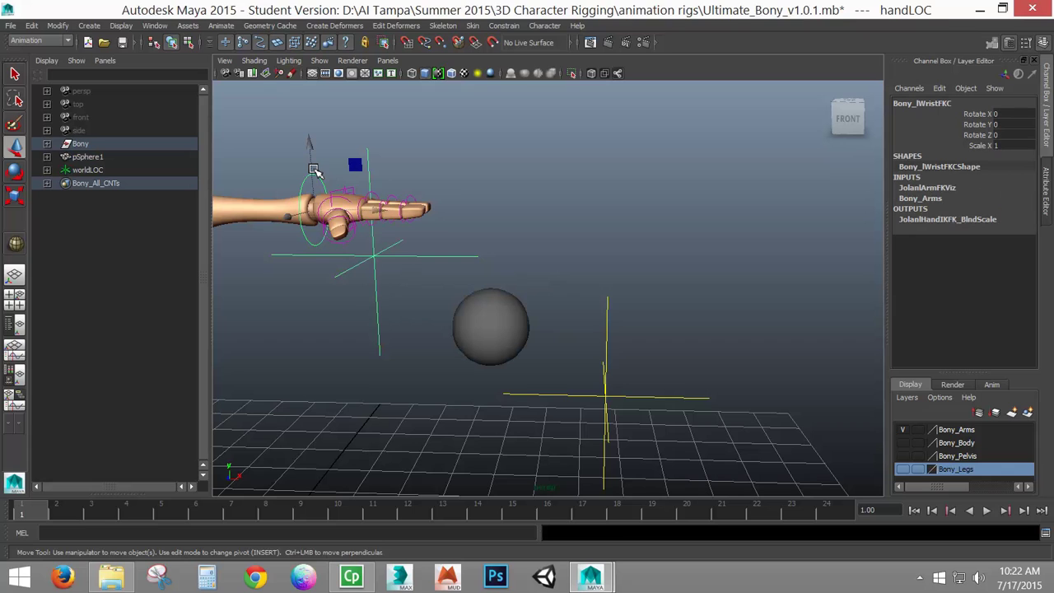
key(e)
drag(370, 189, 591, 329)
Try moving worldLOC to about X 6.55, Y 5.24, Z 0 to test its pull on the sphere, and undo the move.
click(616, 396)
key(w)
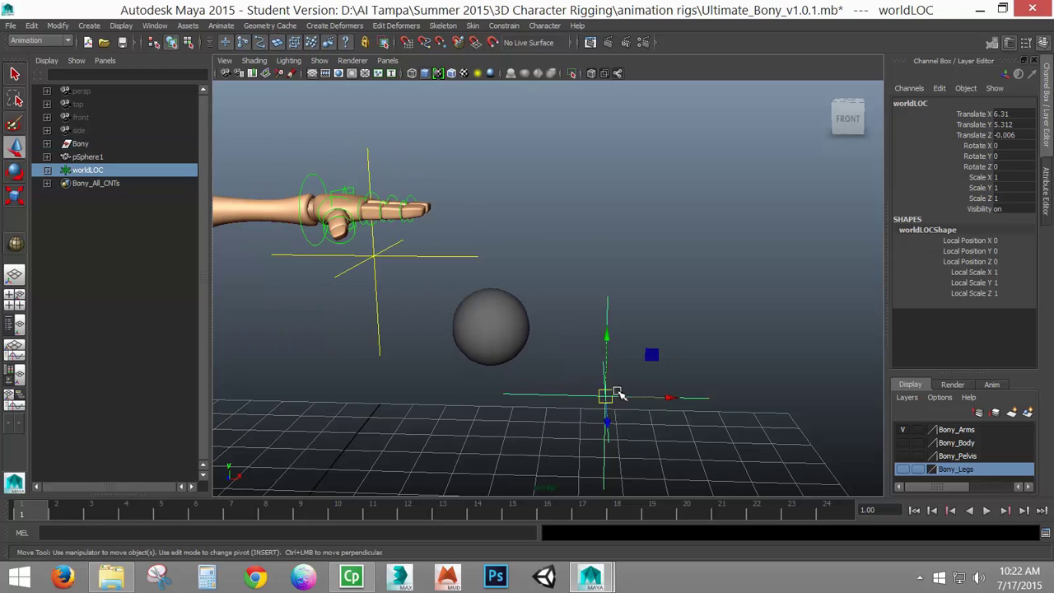
mouse_move(613, 398)
mouse_down()
mouse_move(647, 426)
mouse_move(631, 404)
mouse_up()
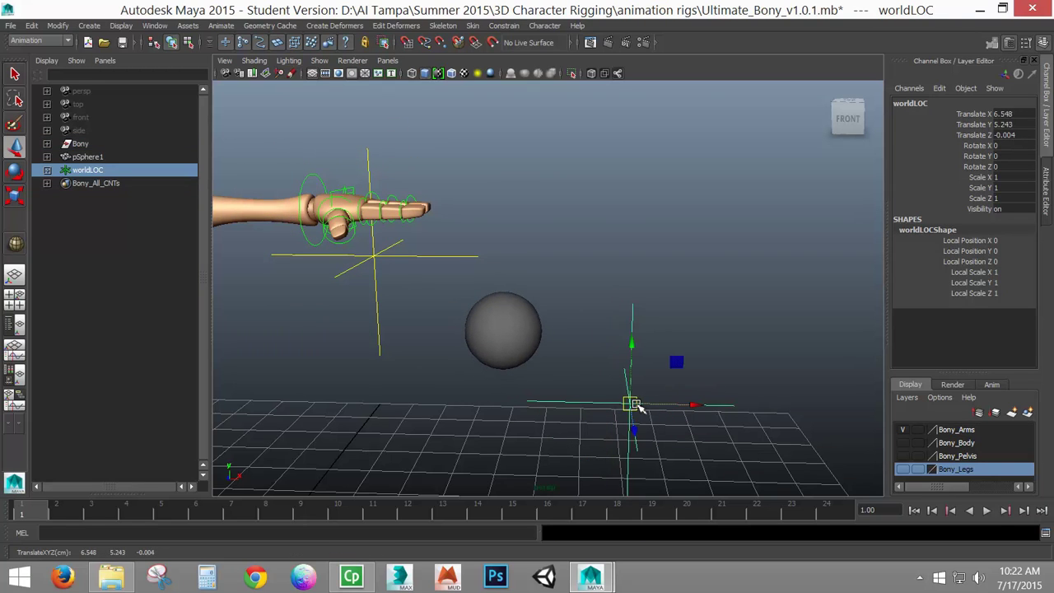
key(ctrl+z)
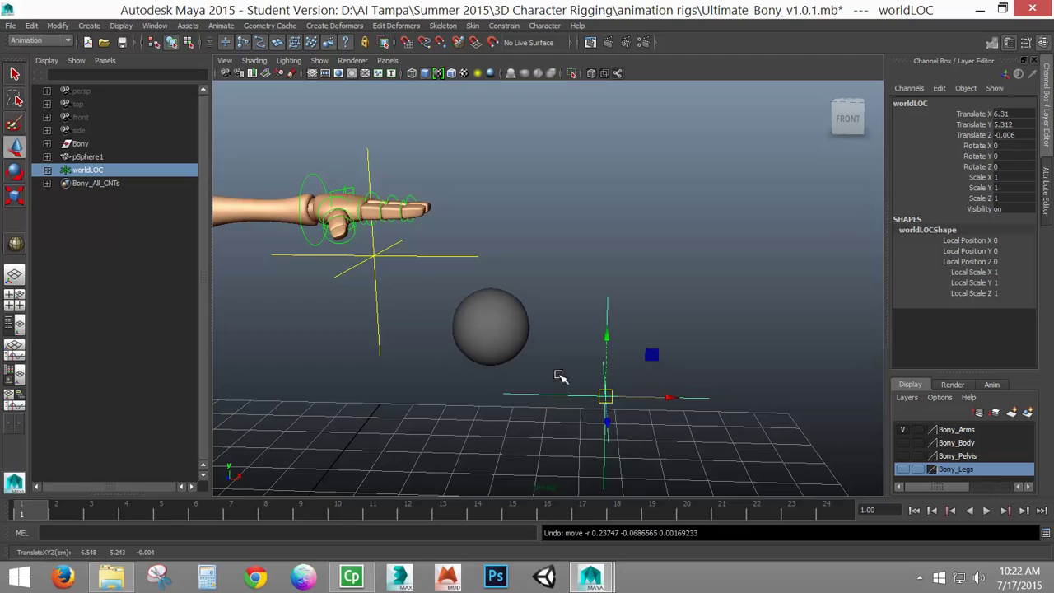
Shift worldLOC slightly toward the hand along X, and select the sphere to inspect its two point constraint weights.
click(487, 321)
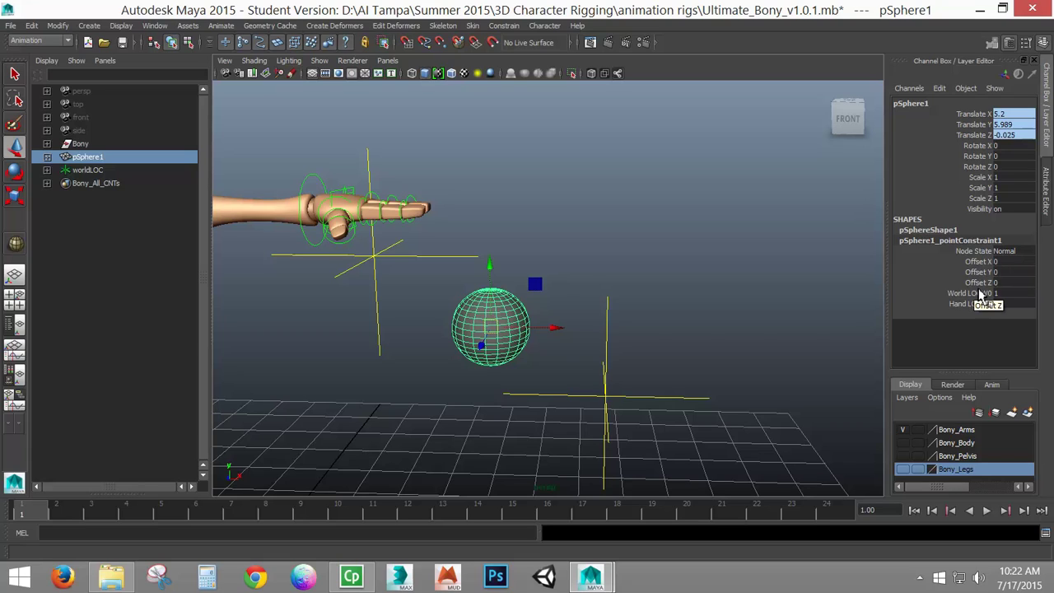
click(607, 396)
mouse_move(606, 396)
mouse_down()
mouse_move(617, 376)
mouse_move(626, 409)
mouse_move(615, 394)
mouse_up()
click(477, 346)
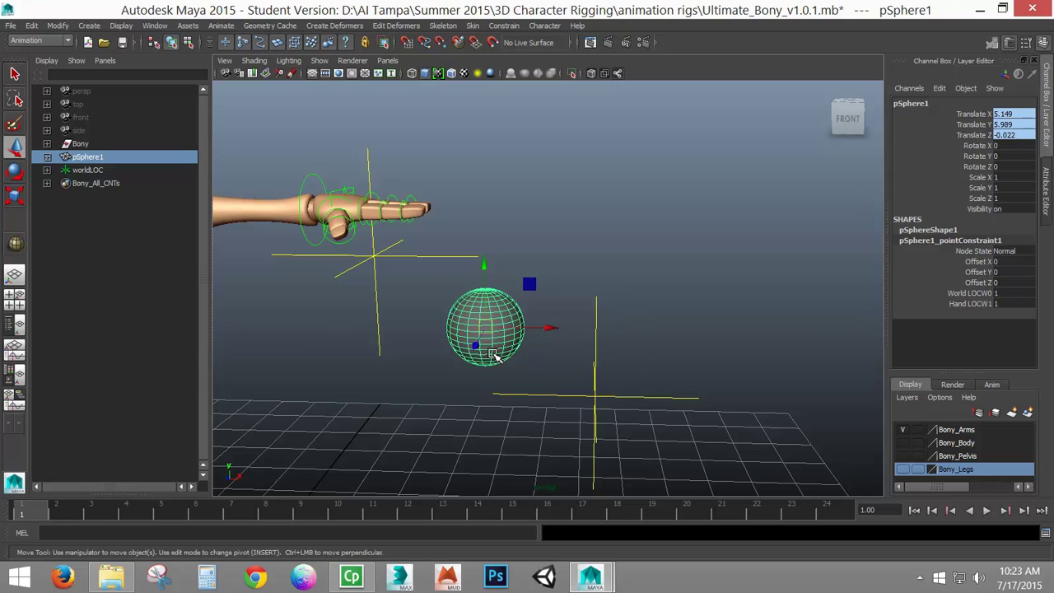
Set the sphere's Hand LOCW1 constraint weight to 0 so only worldLOC drives it.
double_click(1018, 304)
text(0)
key(Return)
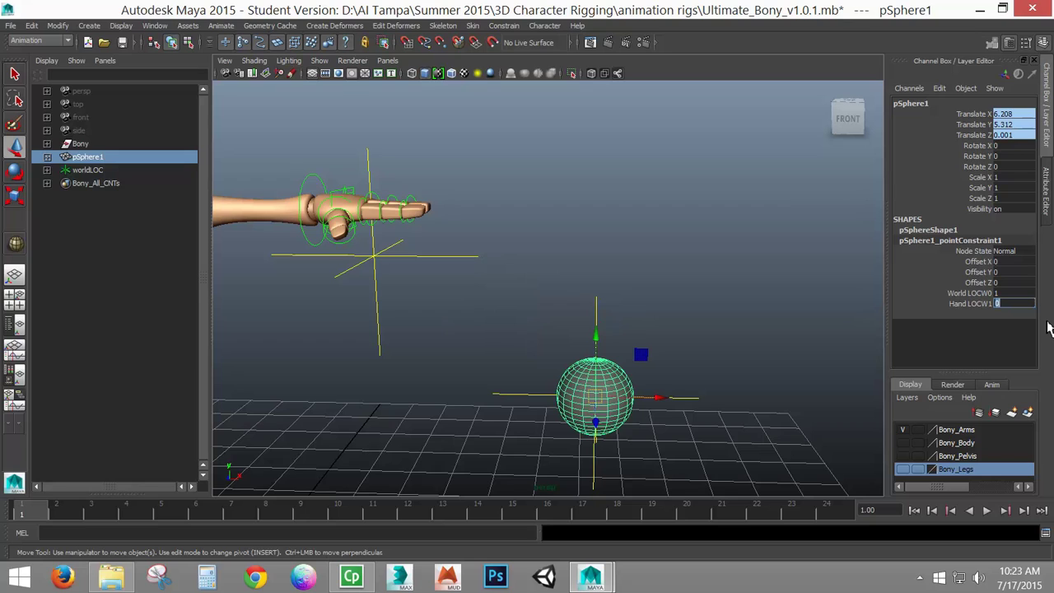
click(951, 305)
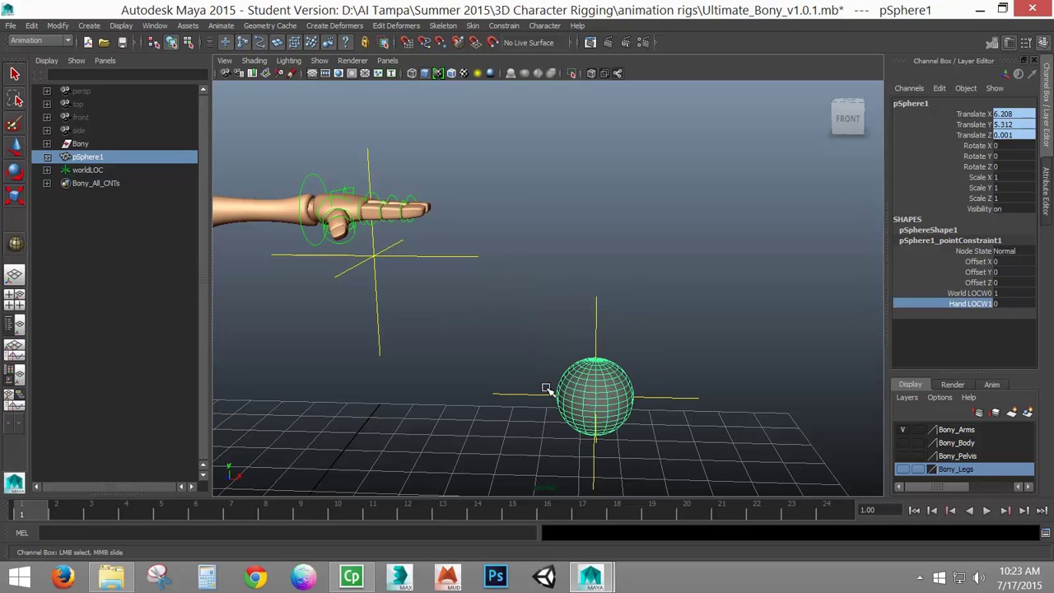
Try rotating the left wrist control about 15° in Z to test whether the sphere follows, and undo it.
click(314, 171)
key(e)
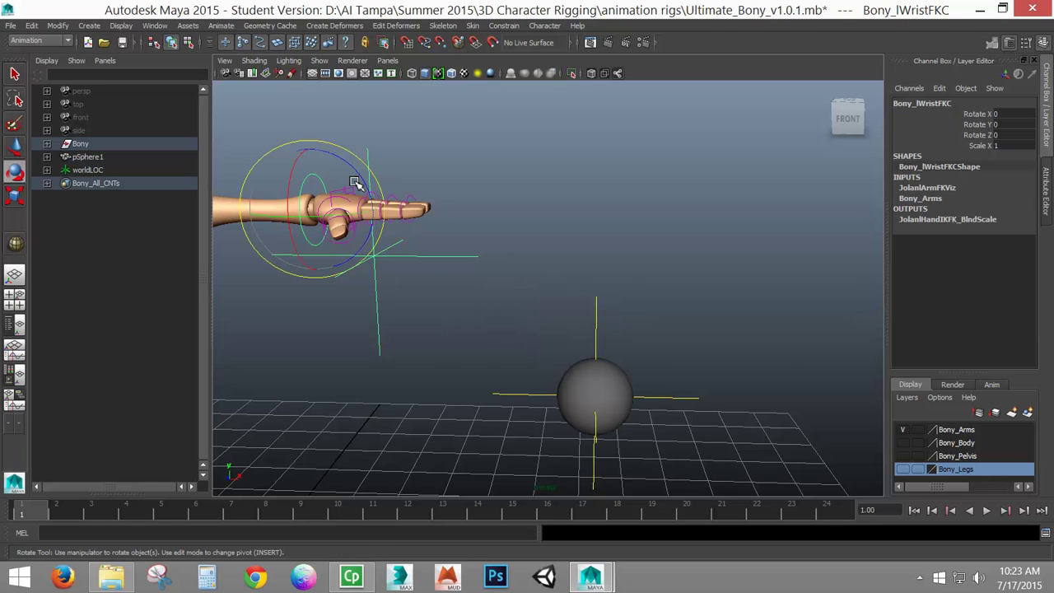
drag(355, 182, 362, 159)
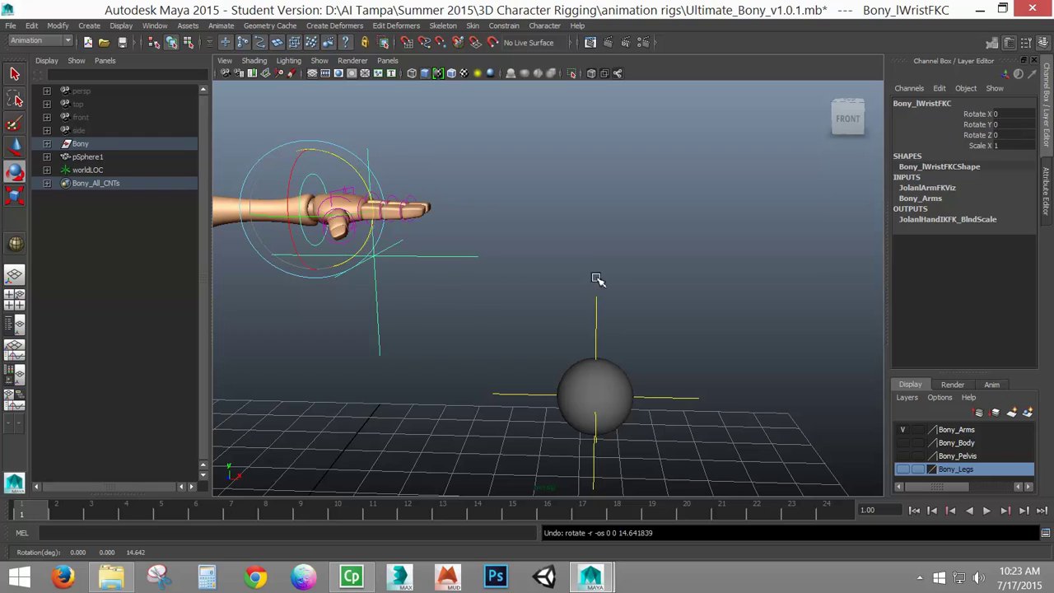
Set the sphere's World LOCW0 weight to 0 and its Hand LOCW1 weight to 1.
click(620, 386)
double_click(1006, 293)
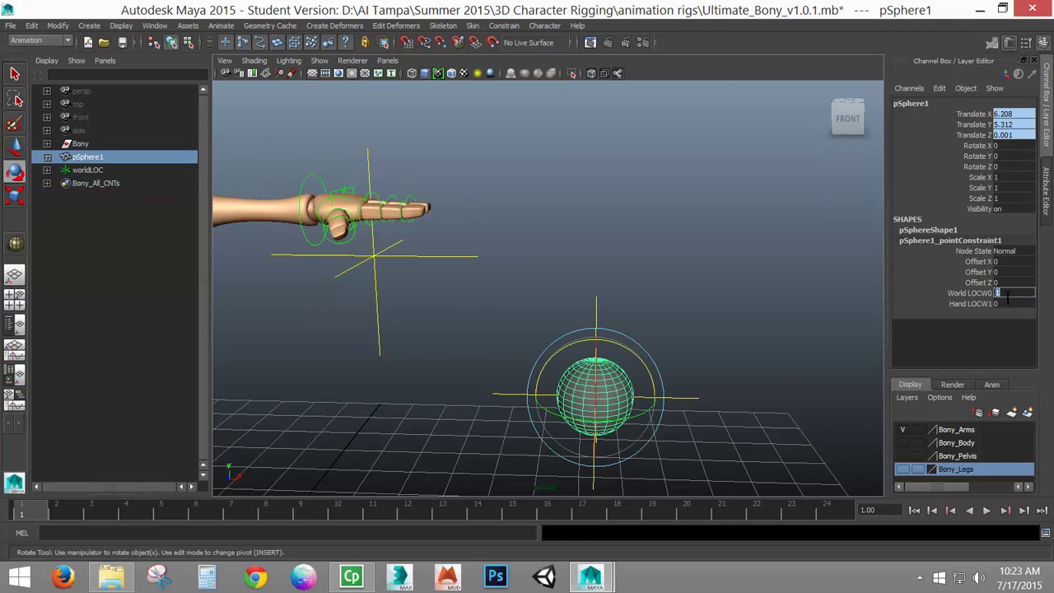
text(0)
double_click(1032, 303)
text(1)
key(Return)
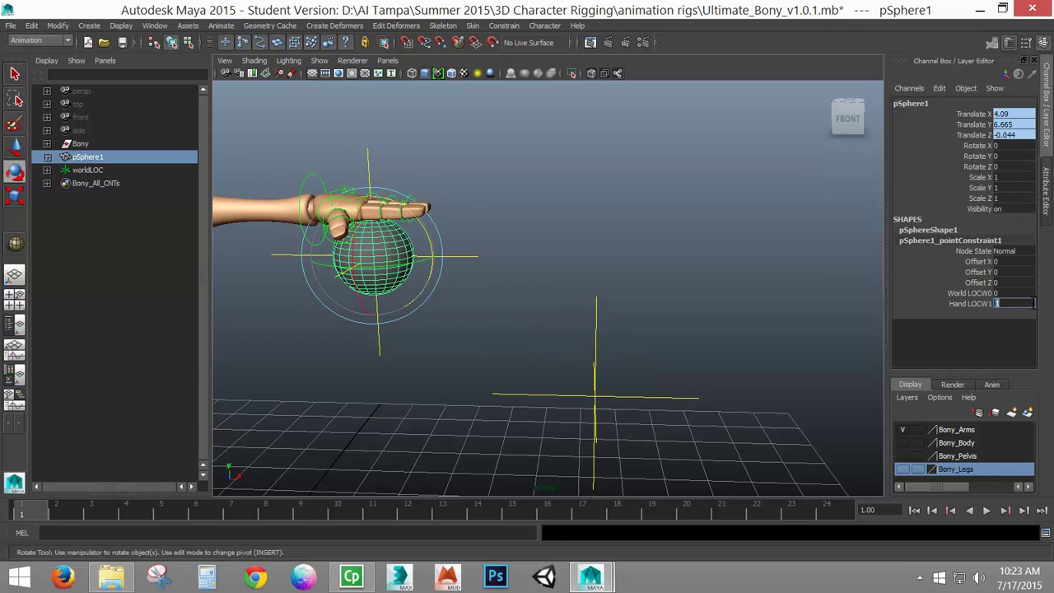
Try rotating the left wrist control about 30° in Z and worldLOC about -26° in Y, undoing both rotations.
click(311, 175)
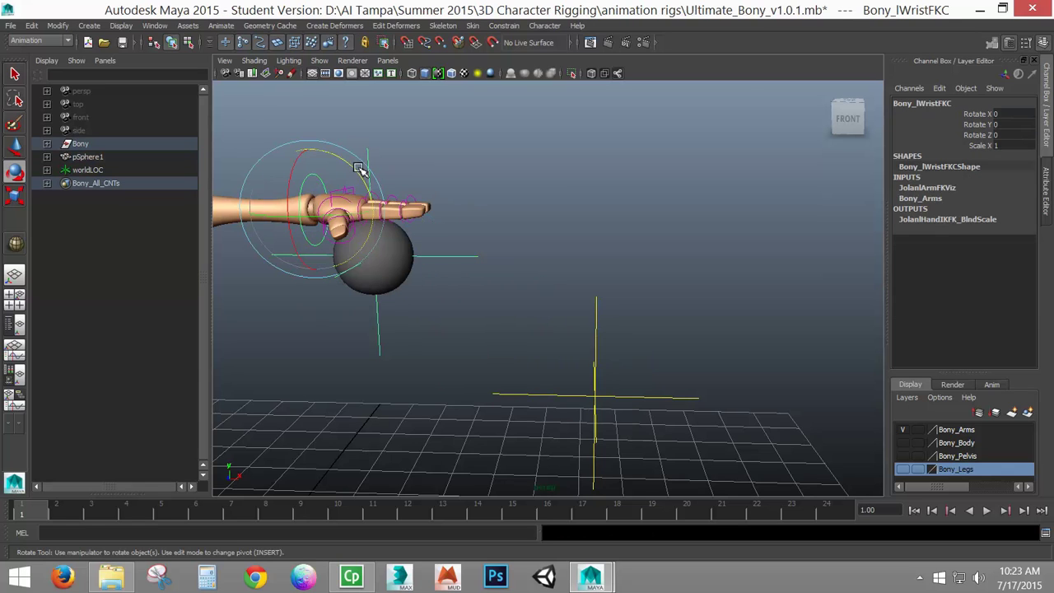
drag(360, 171, 419, 180)
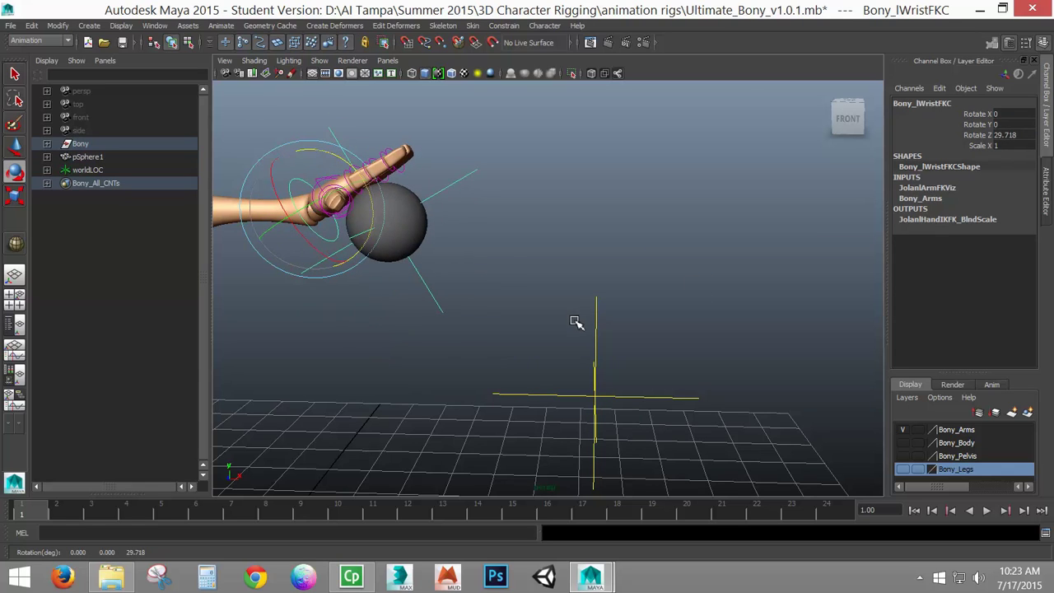
key(ctrl+z)
drag(577, 360, 574, 419)
key(ctrl+z)
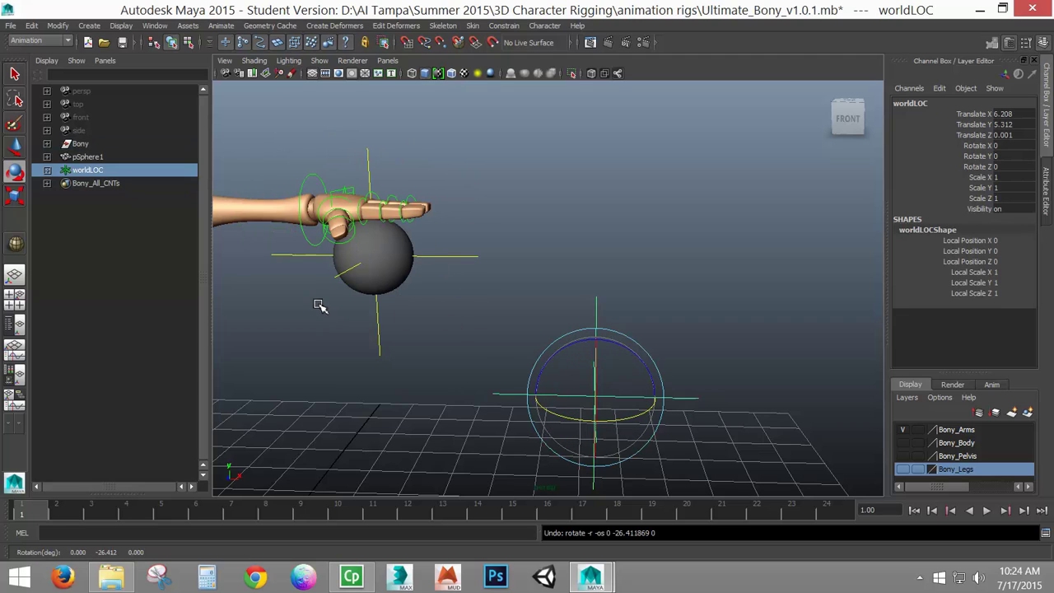
Reposition handLOC under the palm, shifting it along X to about 3.99.
click(443, 280)
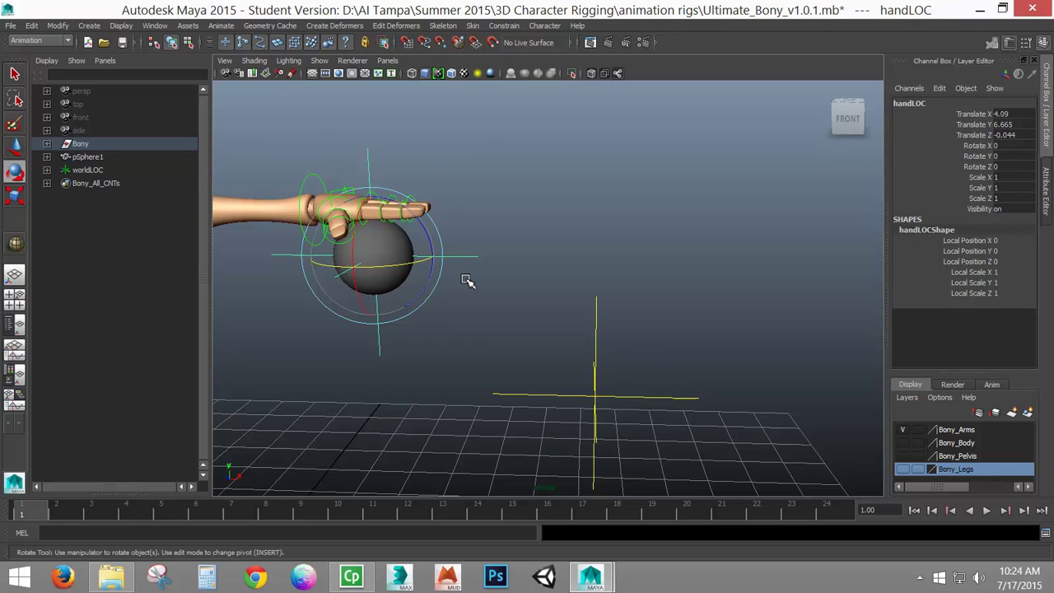
mouse_move(460, 285)
alt+mouse_down()
mouse_move(465, 252)
mouse_move(458, 291)
mouse_move(470, 273)
alt+mouse_up()
key(w)
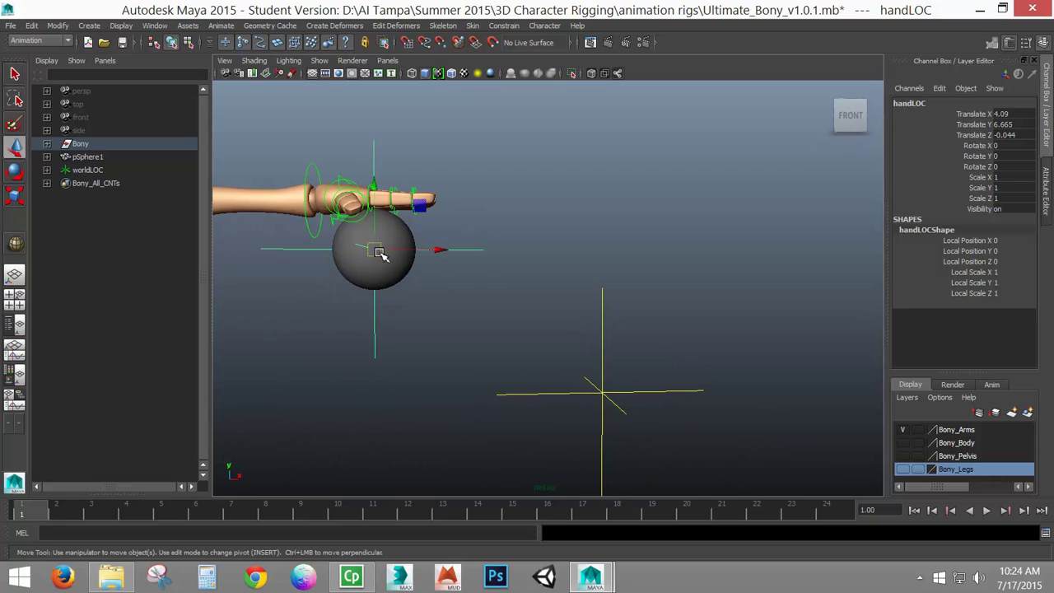
drag(376, 247, 372, 205)
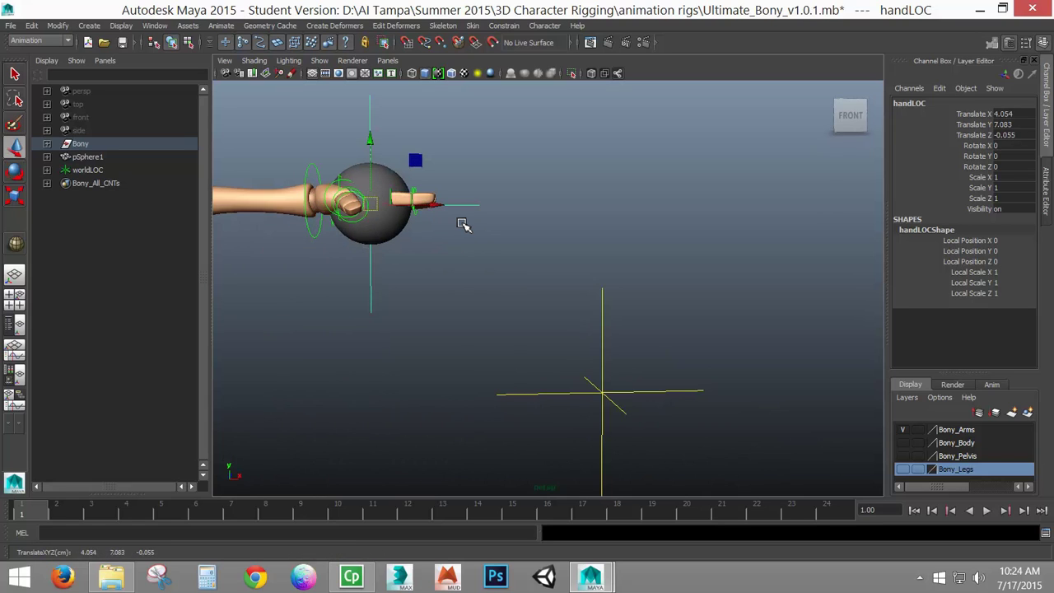
key(ctrl+z)
alt+drag(394, 237, 634, 338)
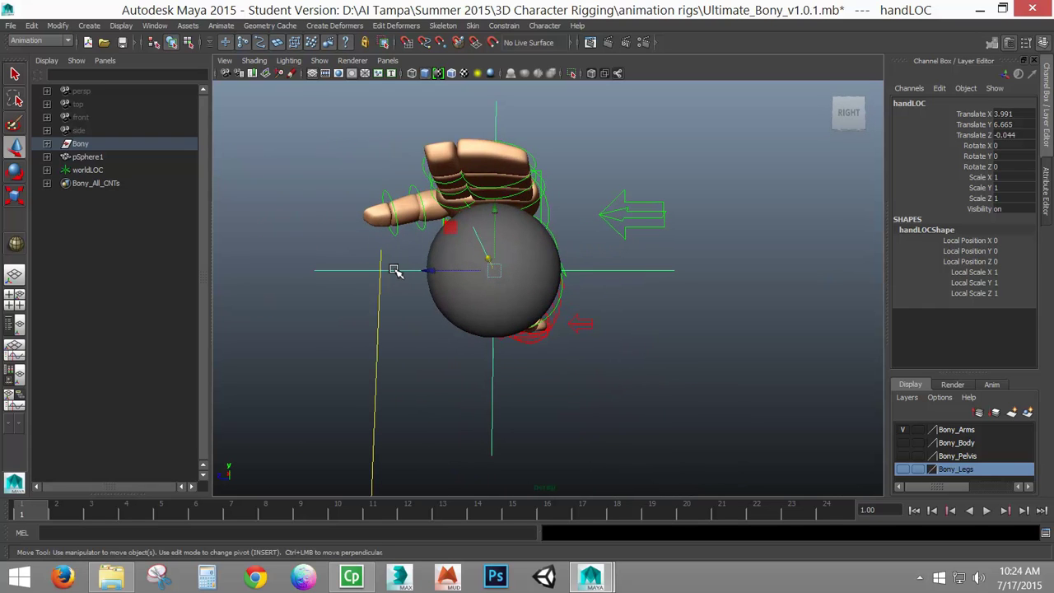
alt+drag(395, 271, 606, 257)
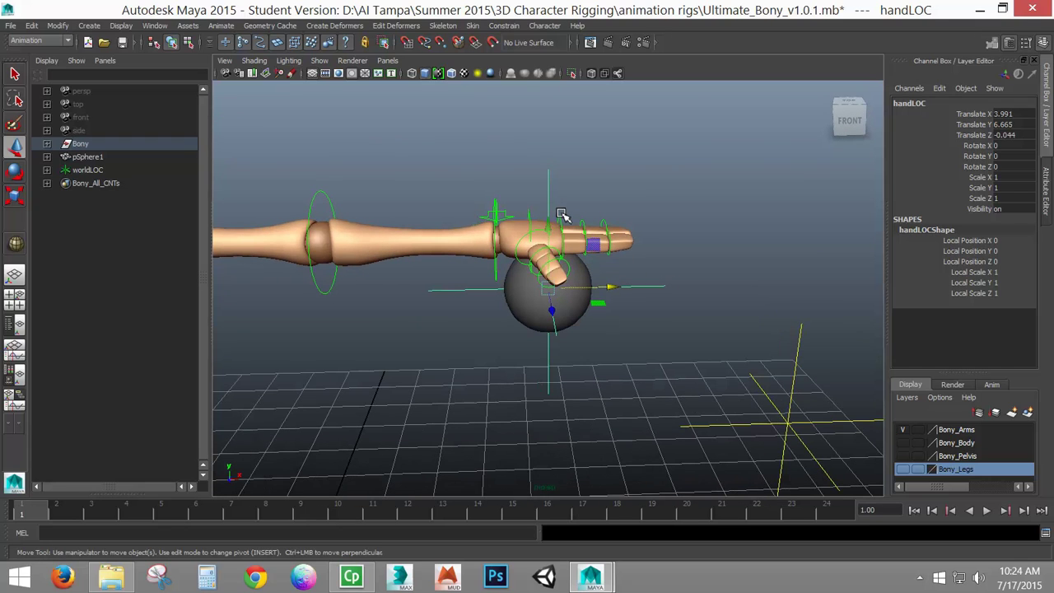
Select the left hand's finger joint controls and rotate them together to curl the fingers around the sphere.
drag(564, 214, 628, 245)
key(e)
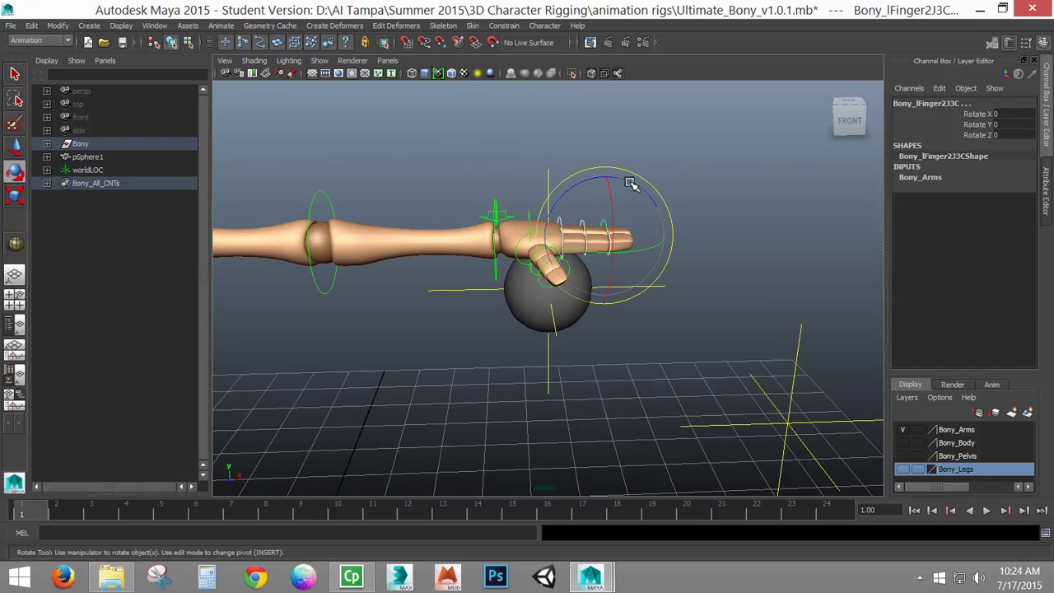
drag(630, 181, 512, 342)
Rotate the left thumb's base control to about -9.7, 5.5, -31.3 and its second joint to about -23.8 in Z.
click(505, 250)
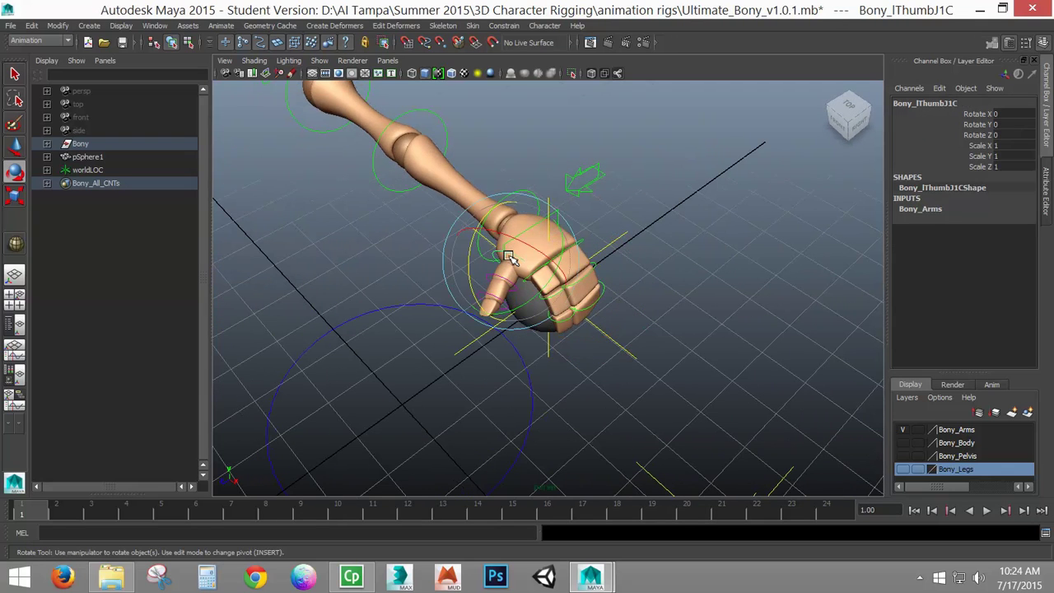
drag(470, 259, 864, 232)
alt+drag(646, 270, 659, 272)
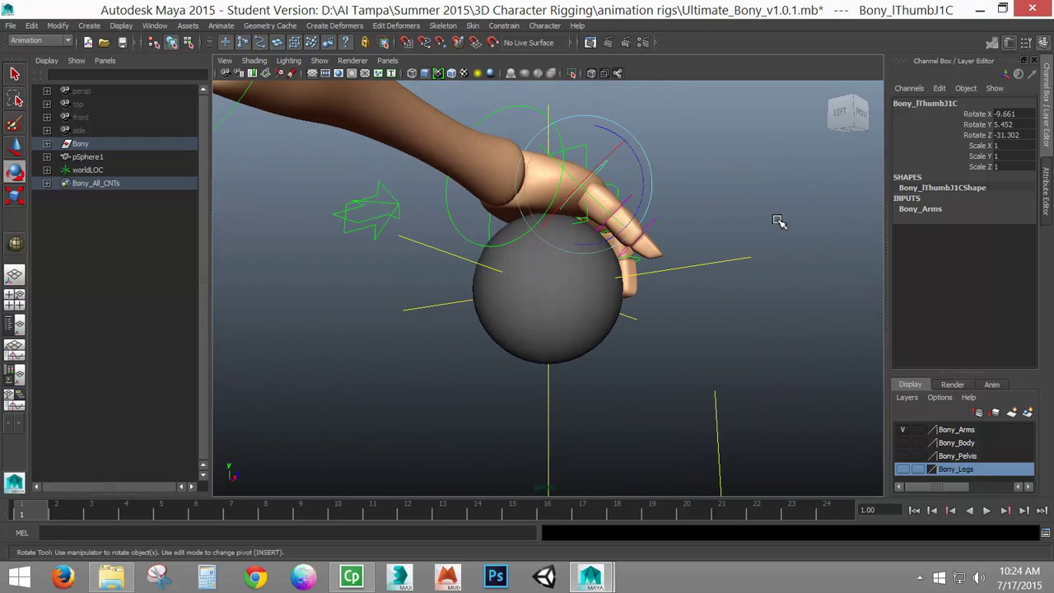
click(774, 226)
click(631, 196)
drag(671, 193, 423, 284)
alt+right_drag(423, 285, 469, 296)
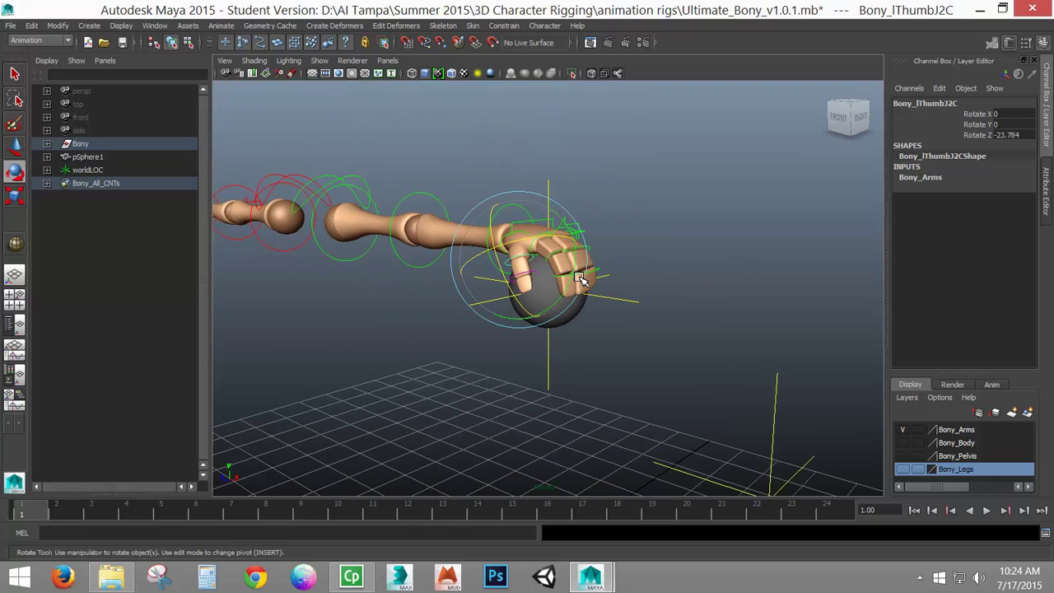
Try rotating the left wrist control around several axes to test the sphere's attachment to the hand, and undo the rotations.
key(w)
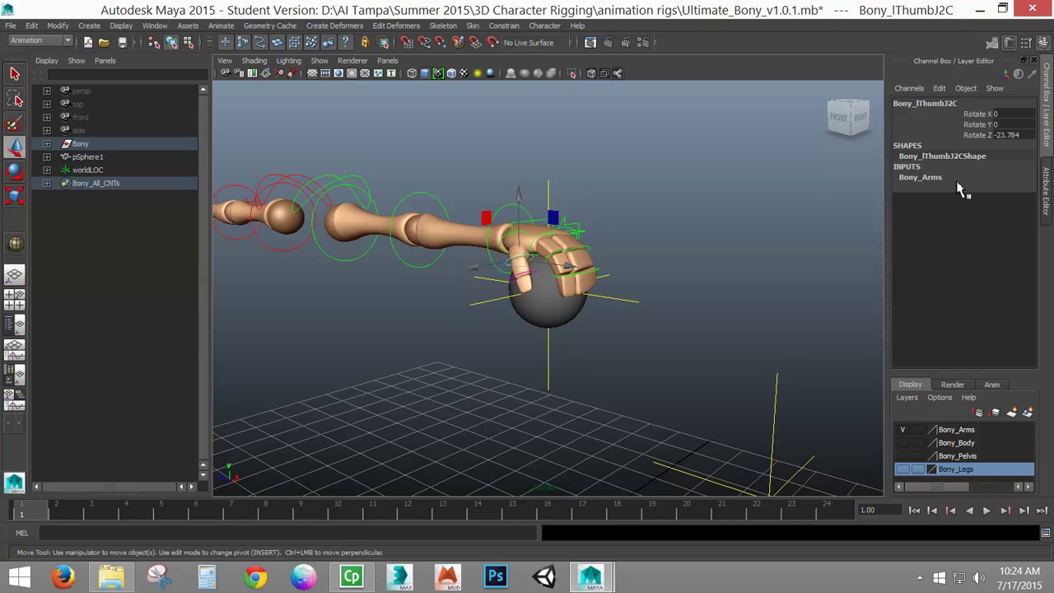
alt+drag(608, 337, 647, 334)
click(503, 220)
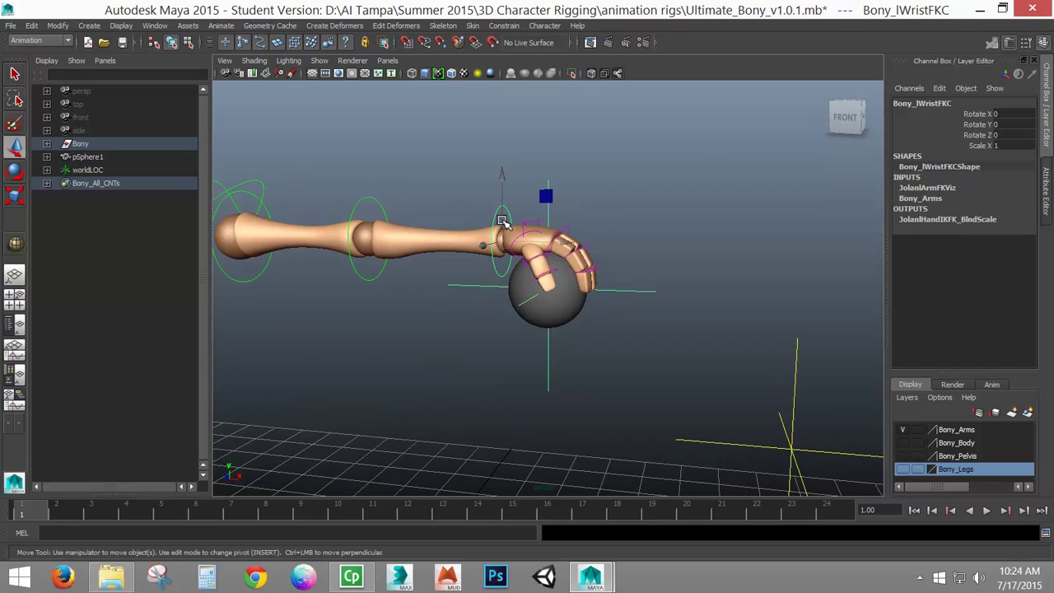
key(e)
drag(535, 216, 504, 272)
key(ctrl+z)
key(ctrl+z)
key(ctrl+z)
key(ctrl+z)
key(ctrl+z)
key(ctrl+z)
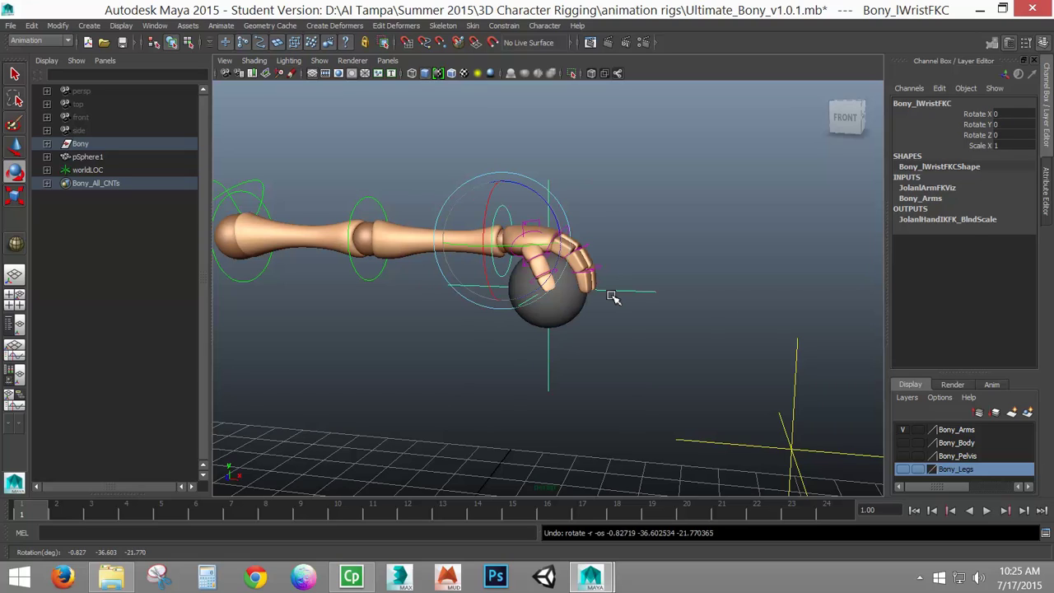
Key all of the sphere's channels at frame 1, and try rotating the left wrist control about 28° in Z.
click(566, 307)
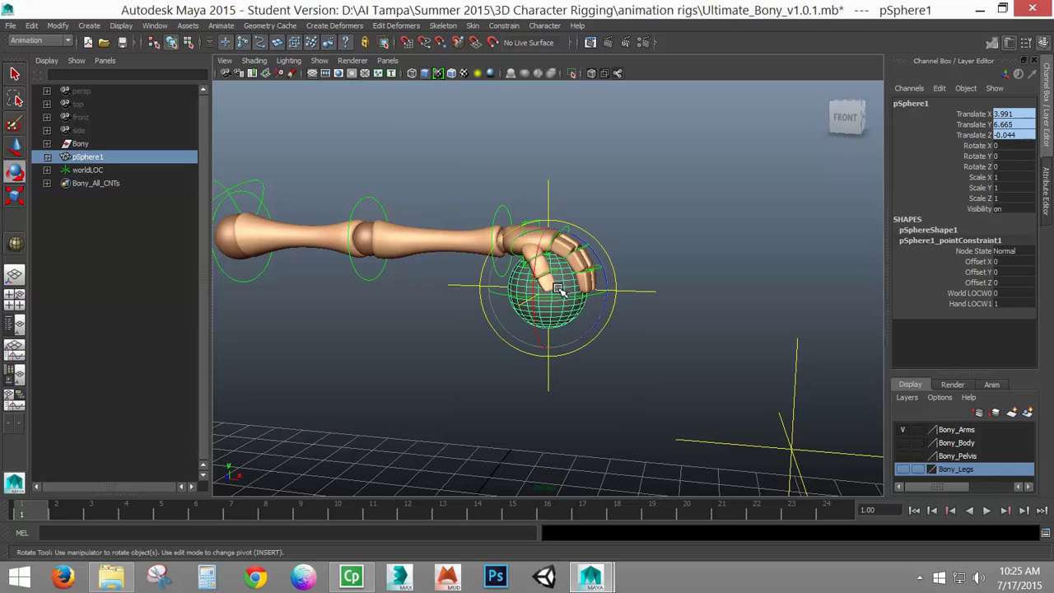
key(s)
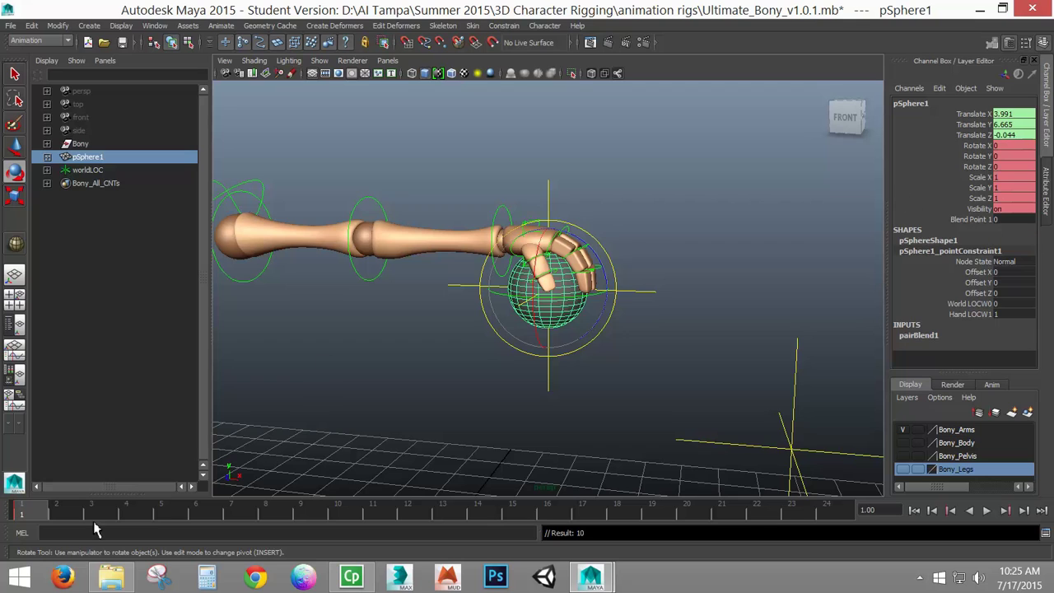
click(539, 210)
drag(539, 210, 551, 164)
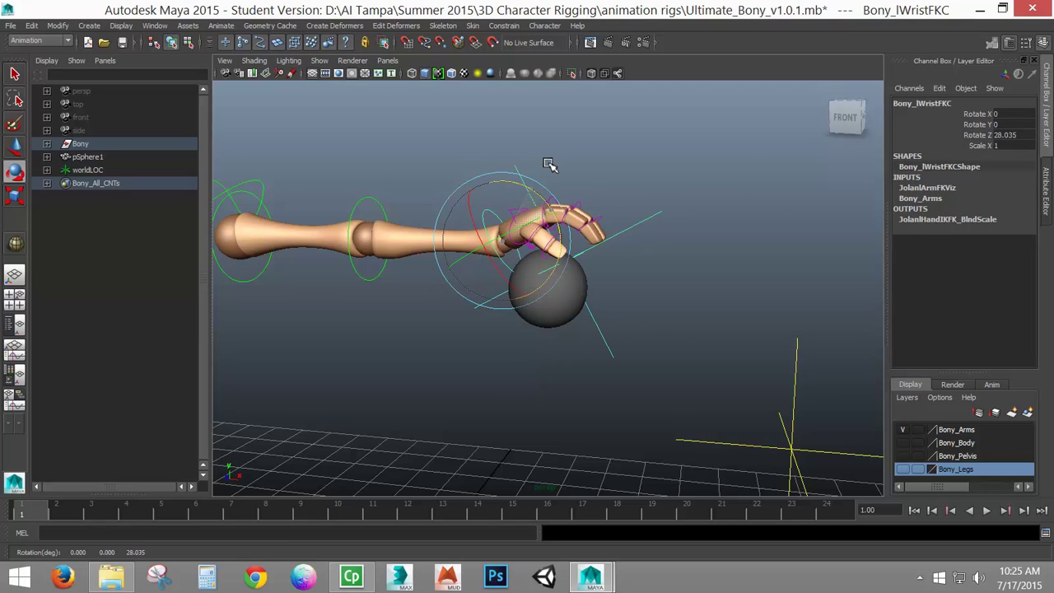
Reselect the sphere, play the timeline briefly, and delete the sphere's key at frame 1.
click(576, 313)
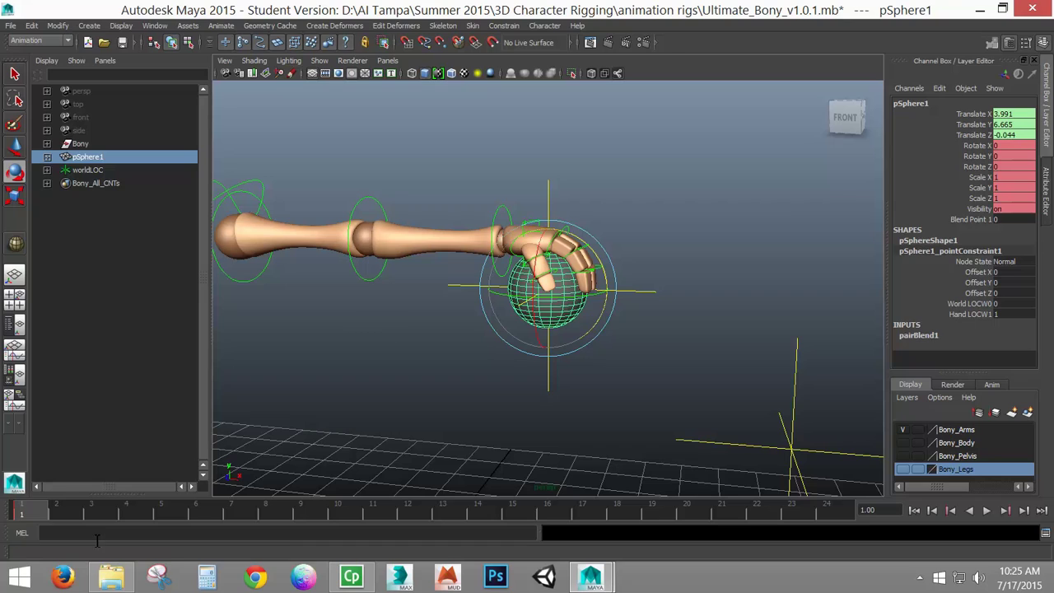
key(e)
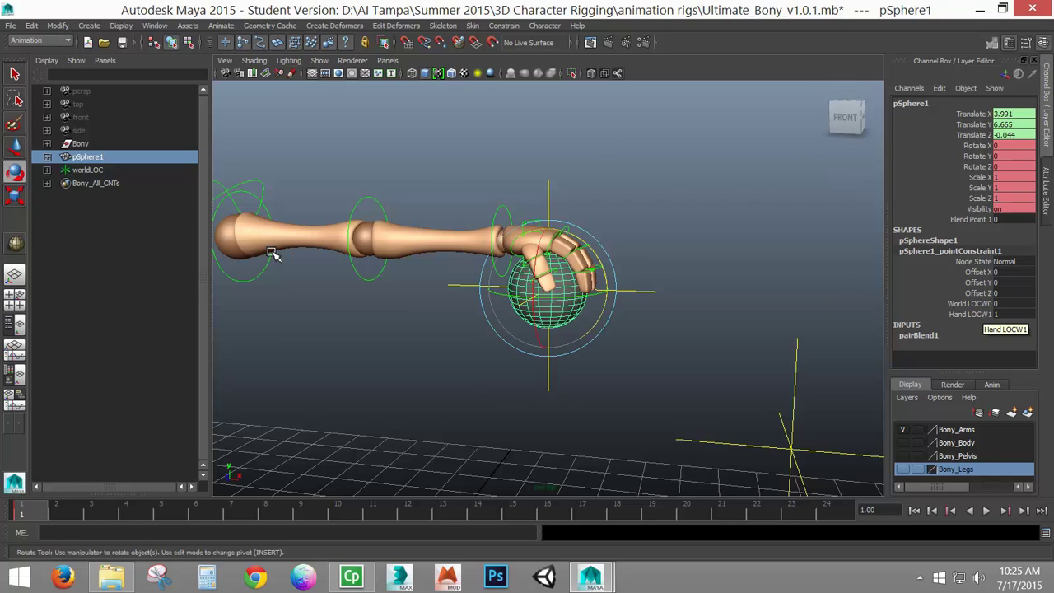
key(alt+v)
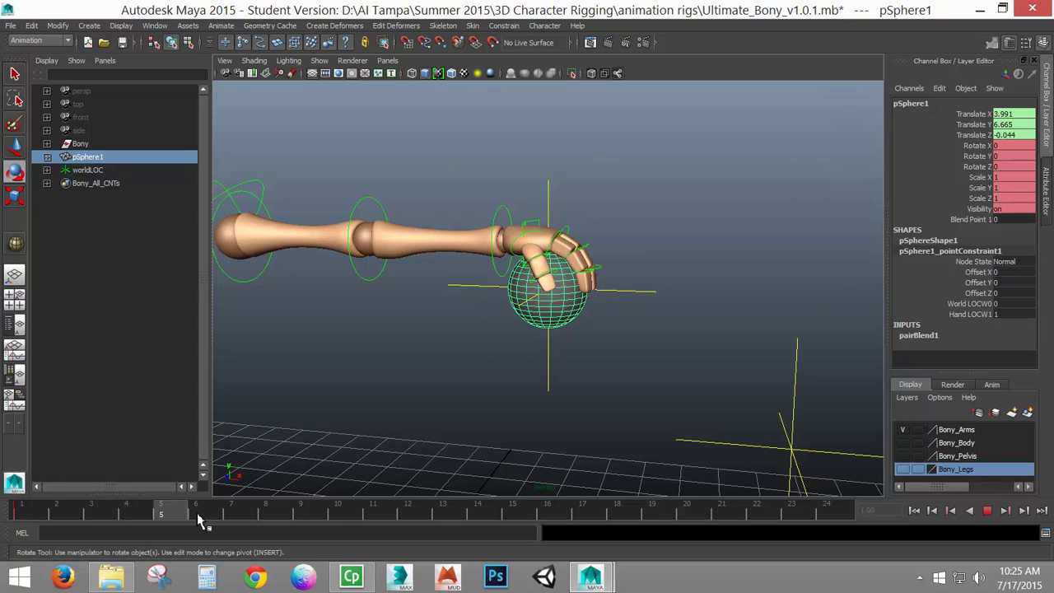
key(alt+v)
right_click(21, 513)
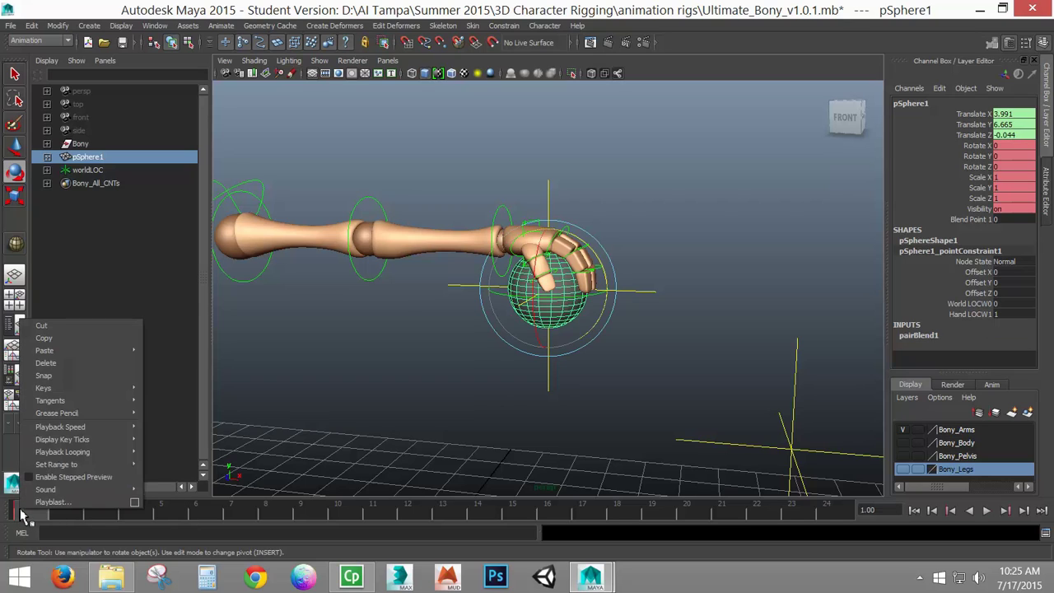
click(45, 363)
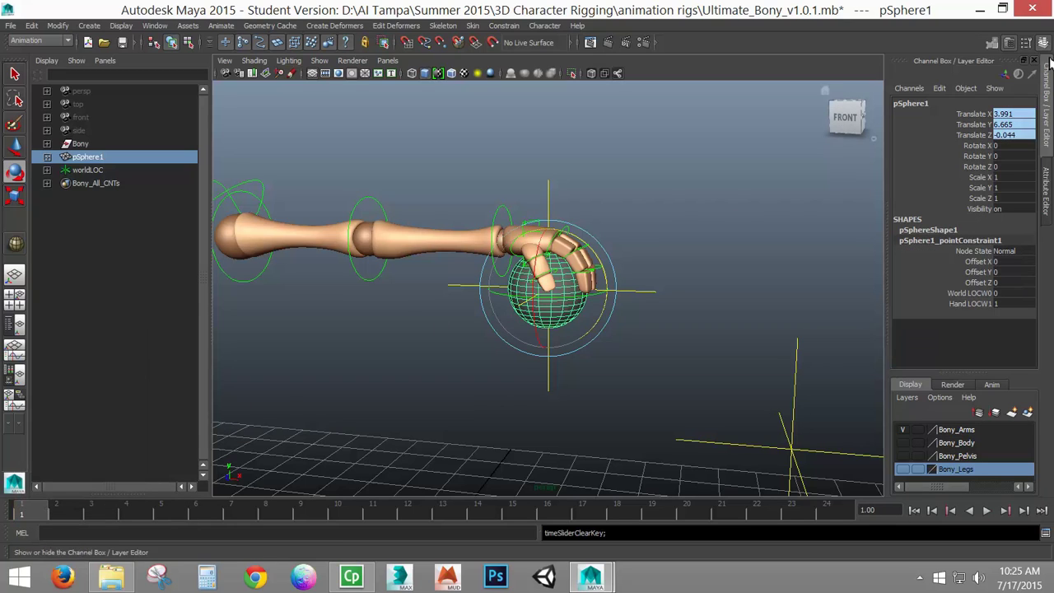
Try rotating the left wrist control about 18° in Z to retest the constraint, and undo the rotation.
click(502, 202)
drag(562, 212, 548, 195)
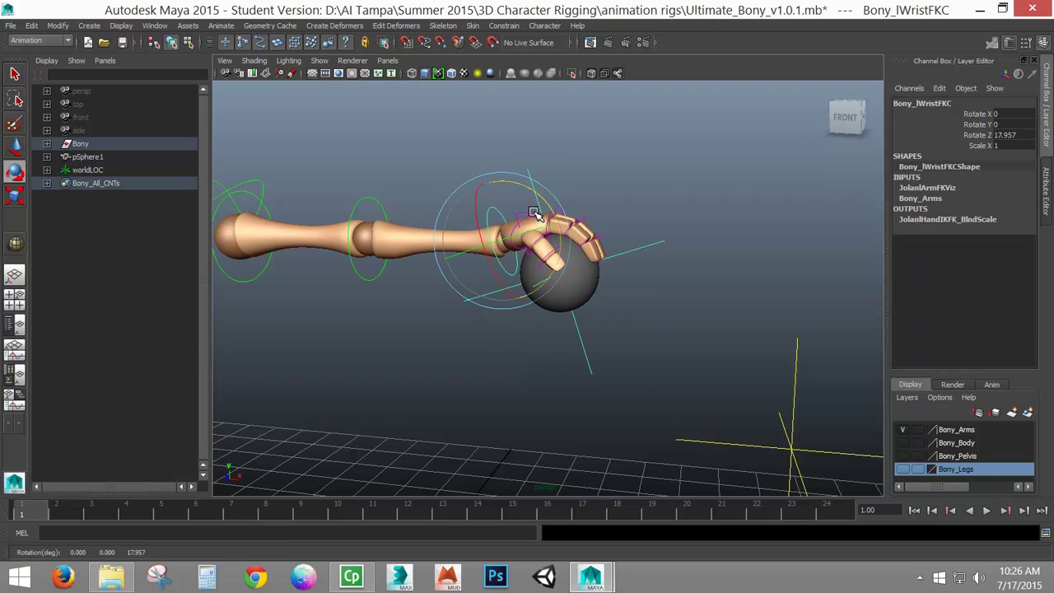
key(ctrl+z)
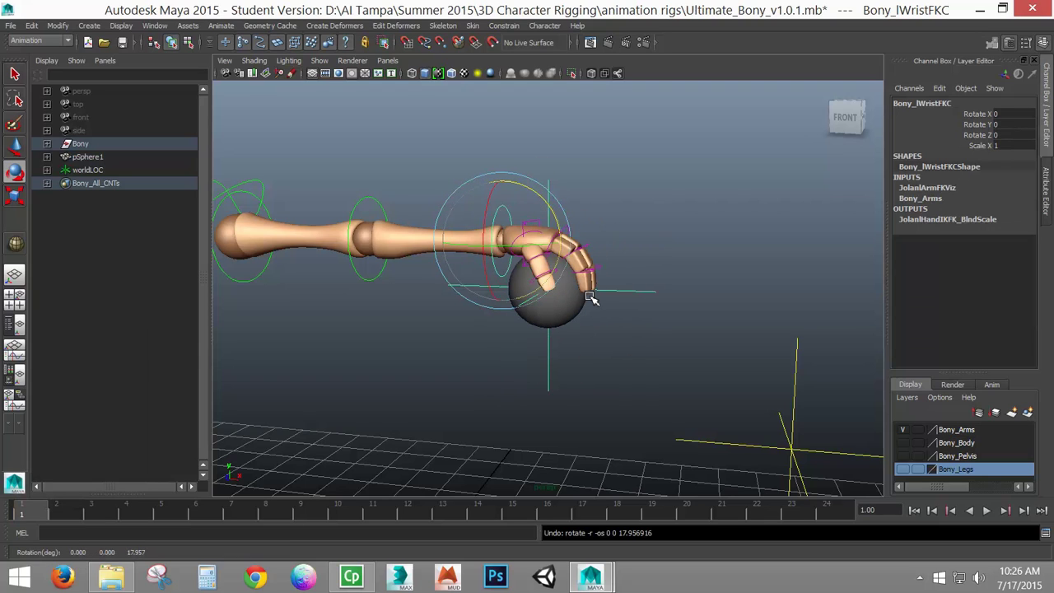
Select the sphere's point constraint node and move the current time to frame 2.
click(571, 321)
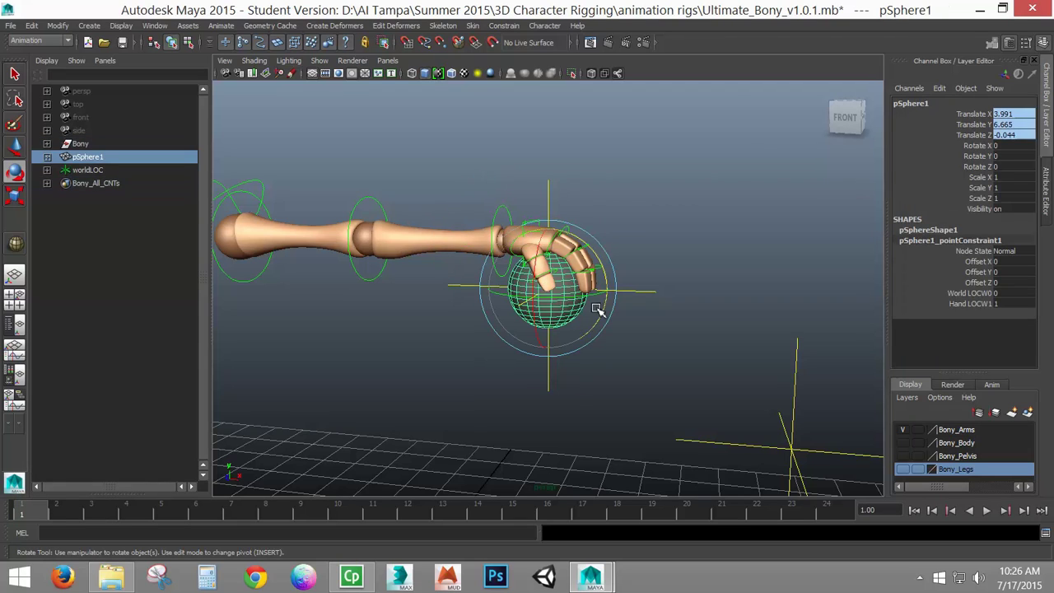
double_click(984, 239)
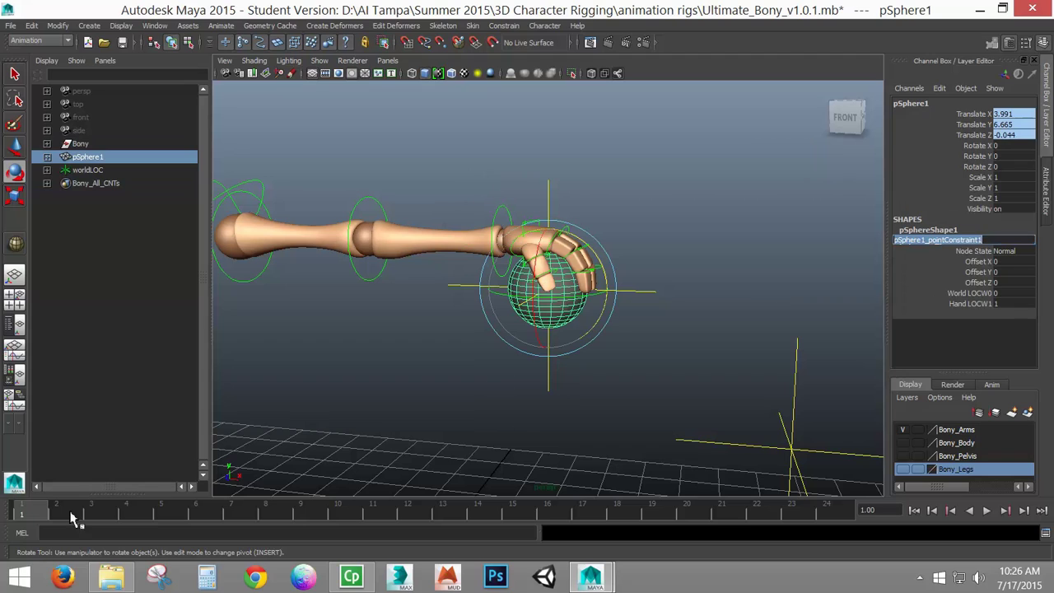
drag(94, 512, 59, 510)
Hide shape nodes in the Outliner and expand pSphere1 to expose its point constraint node.
click(46, 60)
click(49, 100)
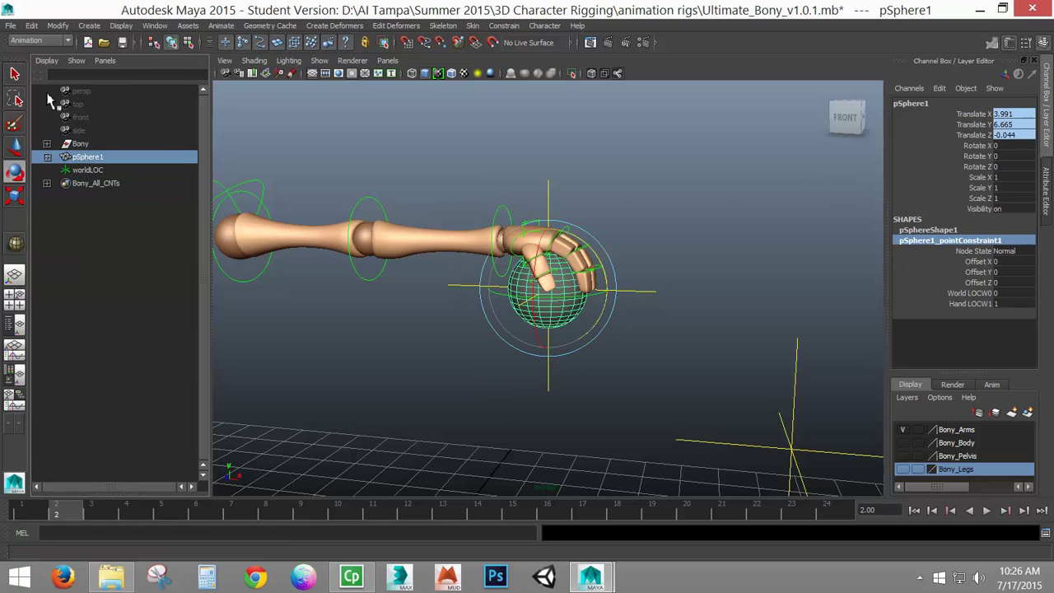
click(47, 157)
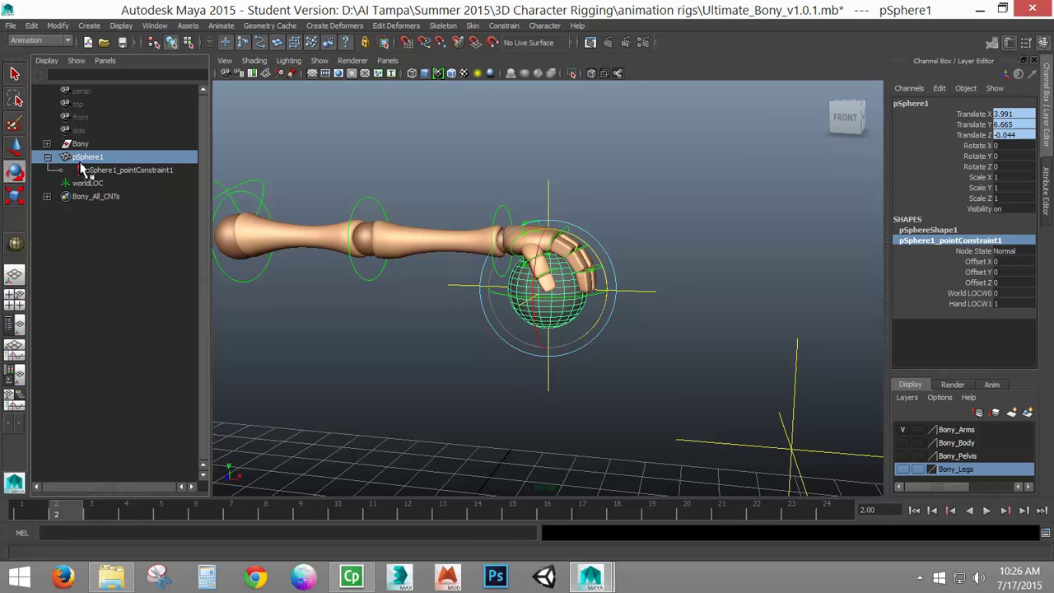
At frame 1, set the sphere's point constraint weights to 1 for World LOCW0 and 0 for Hand LOCW1.
click(156, 173)
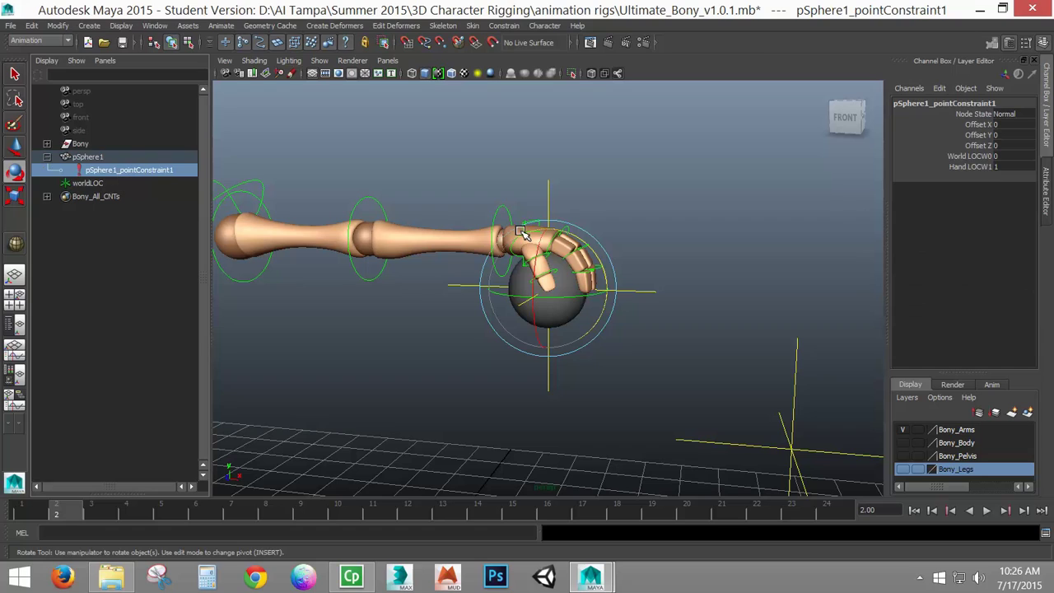
key(alt+v)
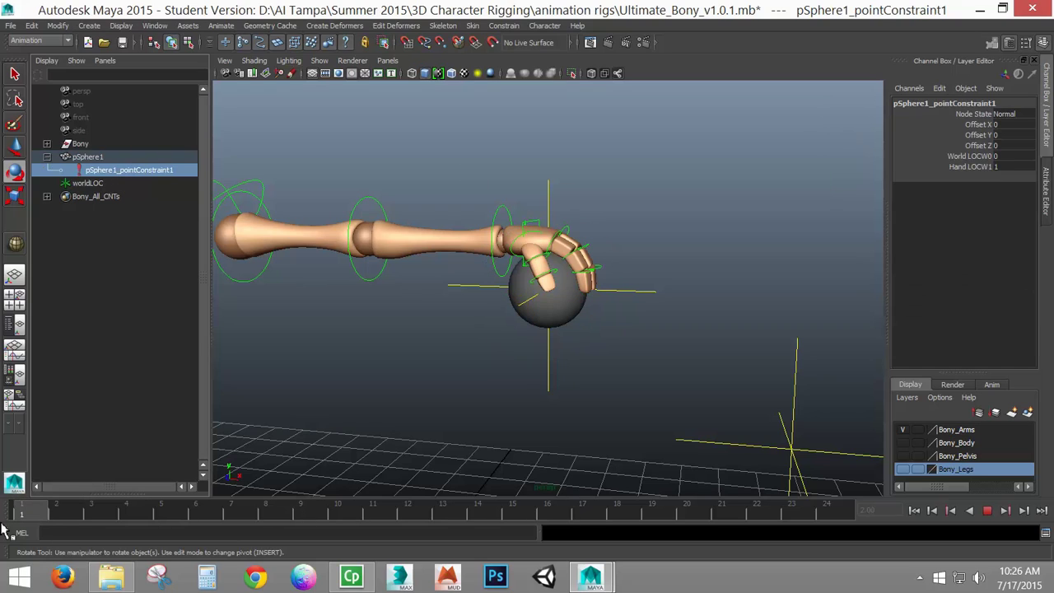
key(alt+v)
double_click(1010, 157)
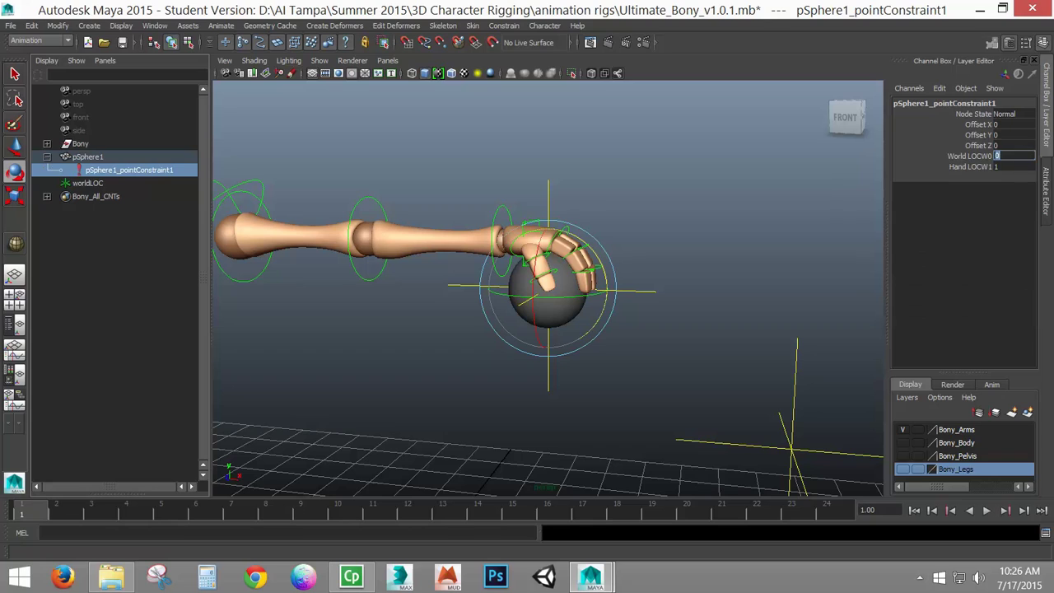
text(1)
key(Return)
key(Up)
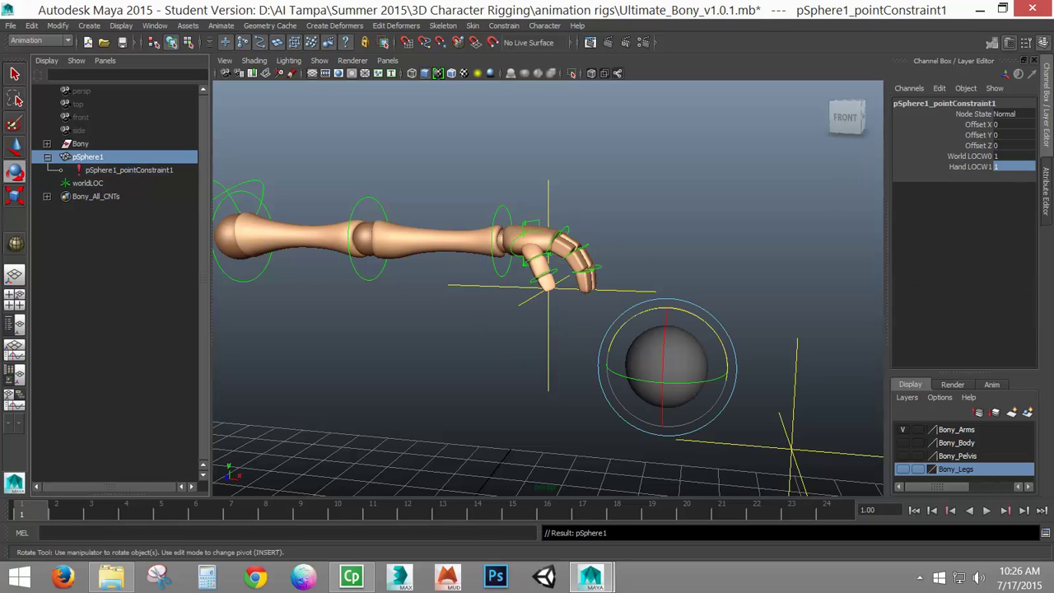
double_click(1021, 304)
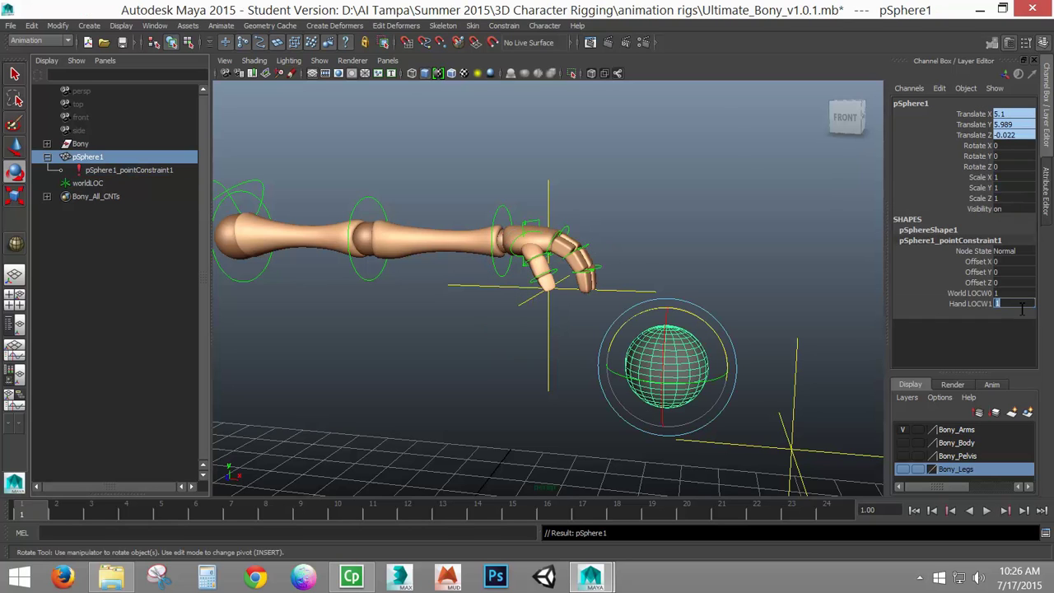
text(0)
key(Return)
click(967, 304)
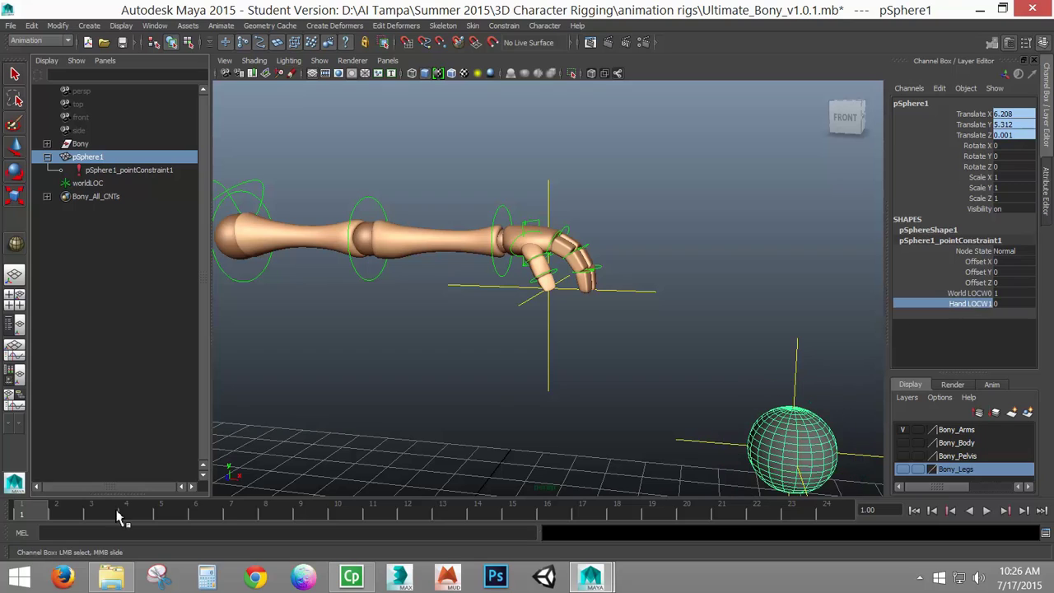
Move worldLOC along X to about 3.88, placing it with the sphere beneath the hand.
click(155, 173)
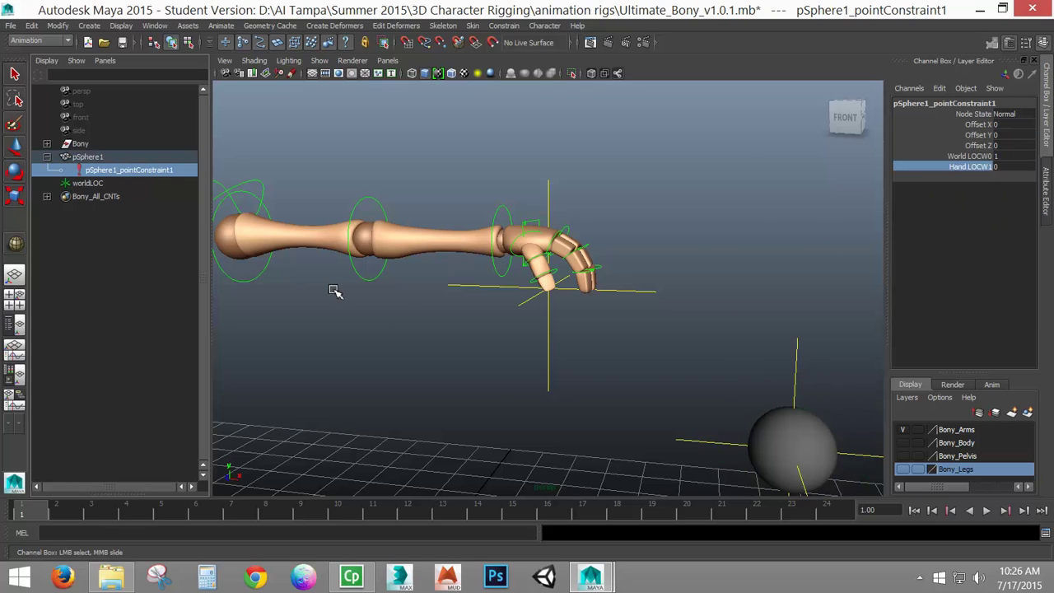
click(797, 391)
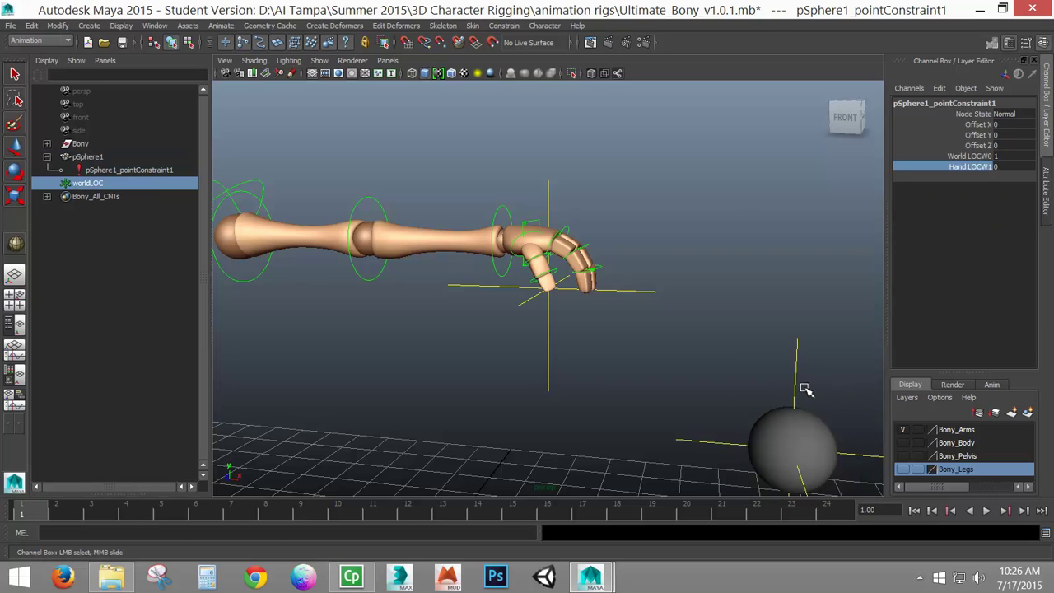
key(e)
key(w)
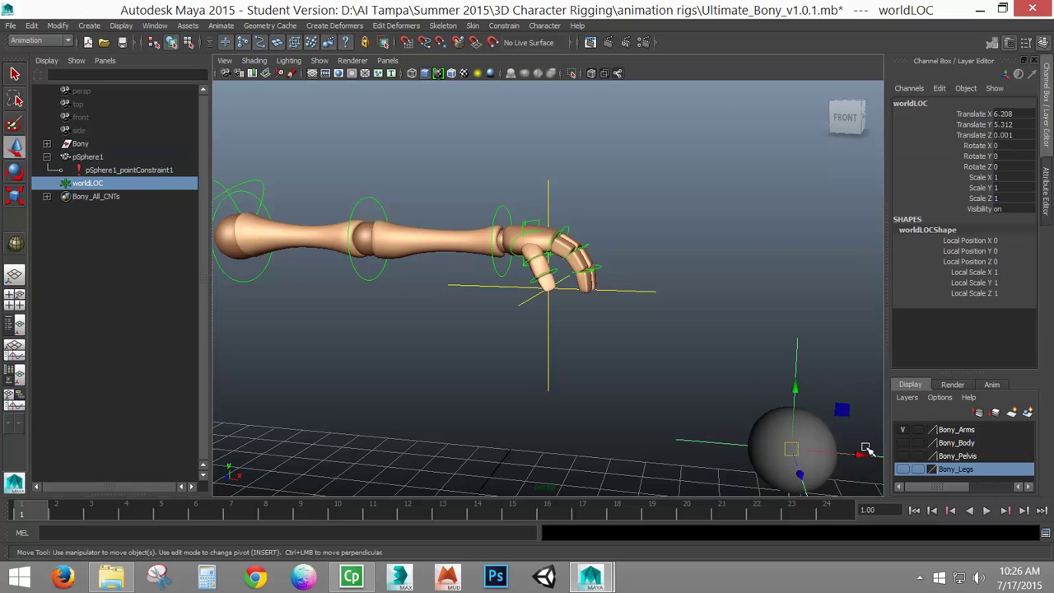
drag(861, 456, 599, 462)
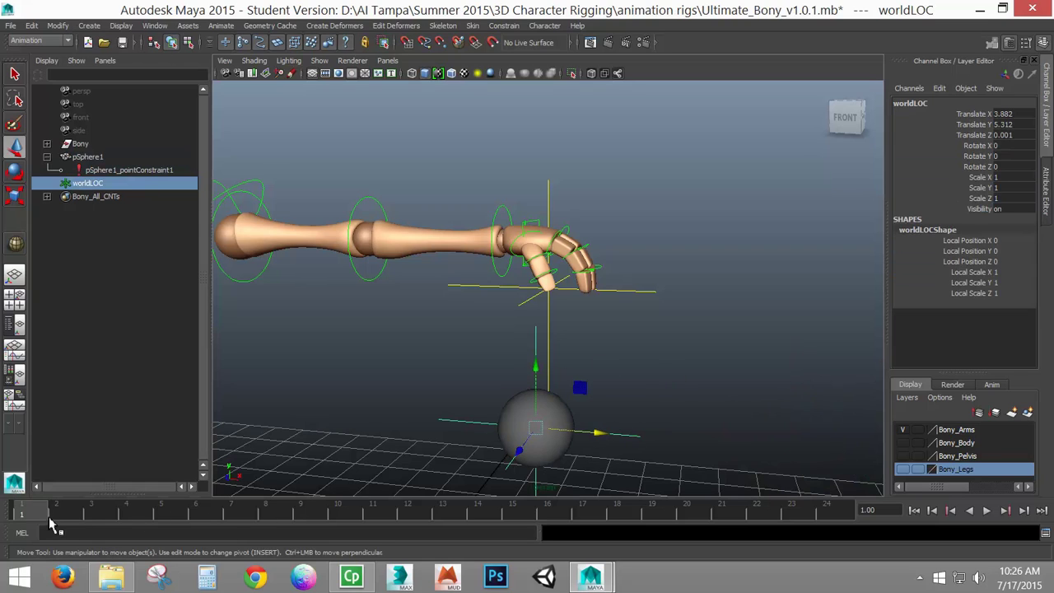
At frame 10, key World LOCW0 at 1 and Hand LOCW1 at 0 on the sphere's point constraint.
key(alt+v)
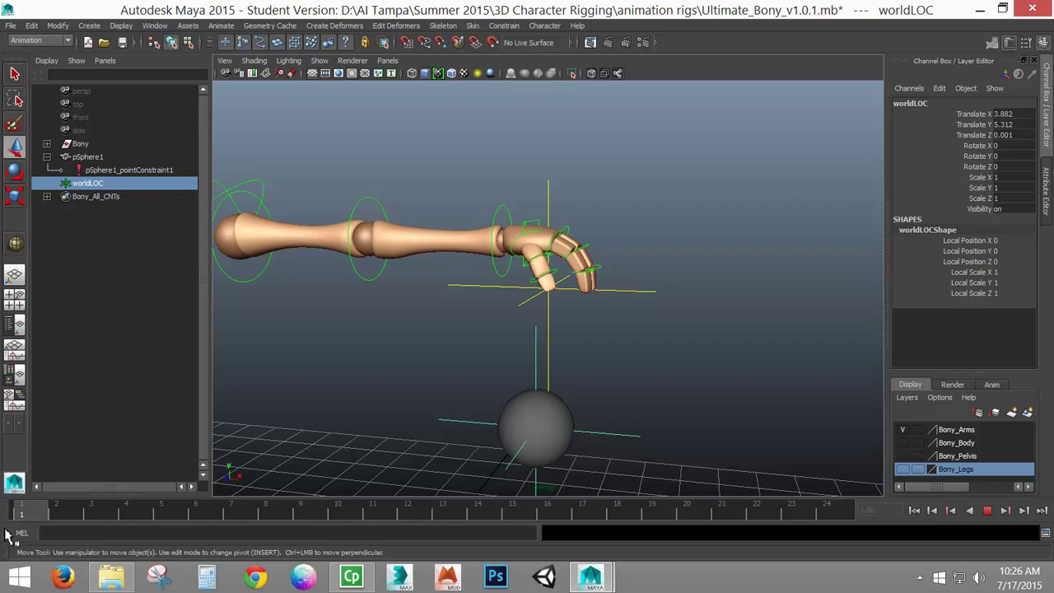
click(342, 510)
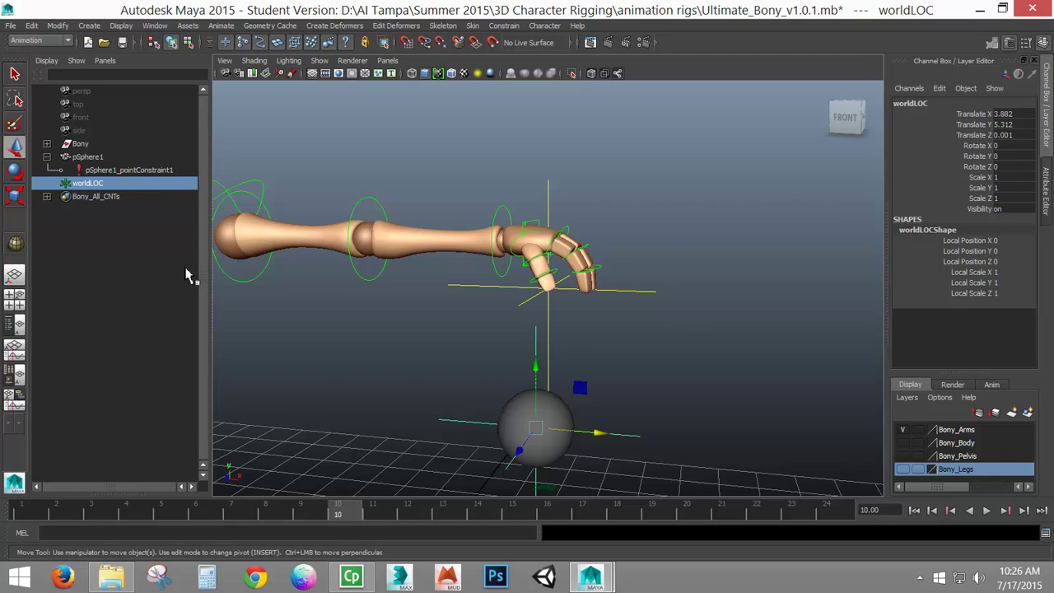
click(156, 171)
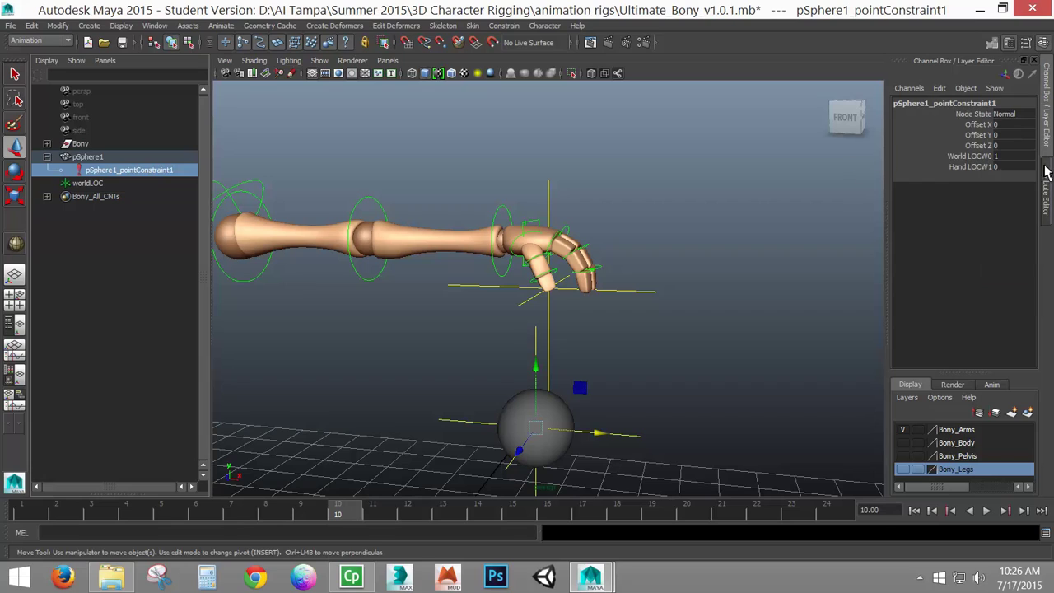
mouse_move(969, 157)
mouse_down()
mouse_move(972, 177)
mouse_move(972, 163)
mouse_up()
right_click(974, 169)
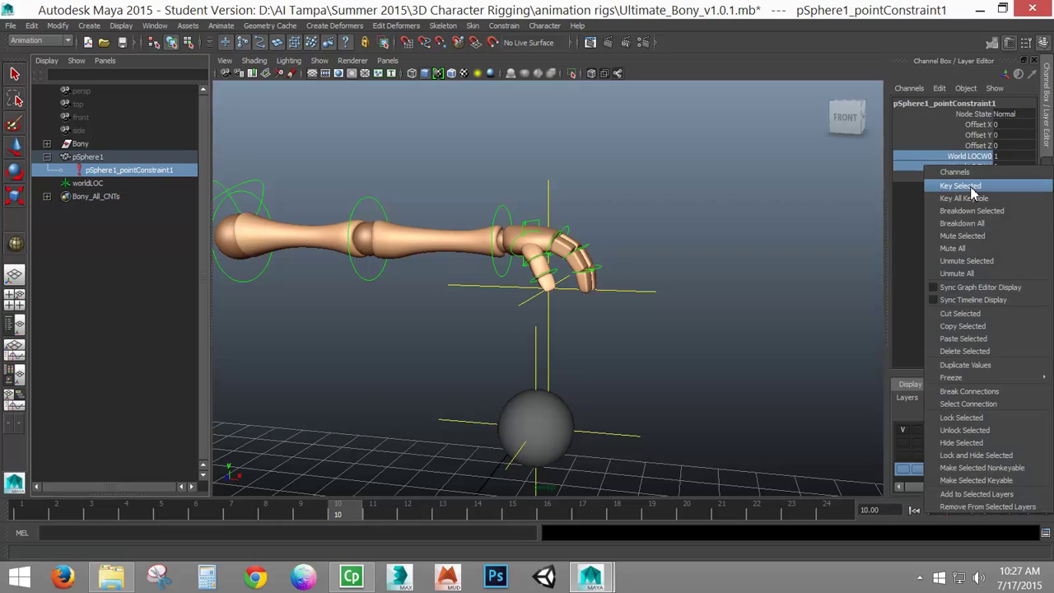
click(971, 188)
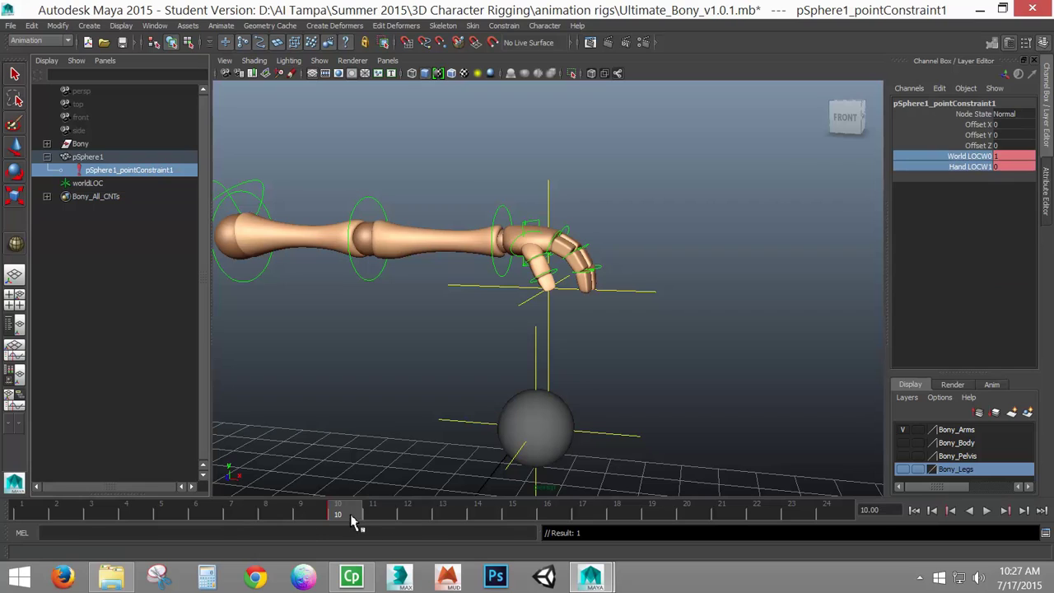
At frame 15, set World LOCW0 to 0 and Hand LOCW1 to 1 on the point constraint, and key both weights.
drag(358, 512, 523, 533)
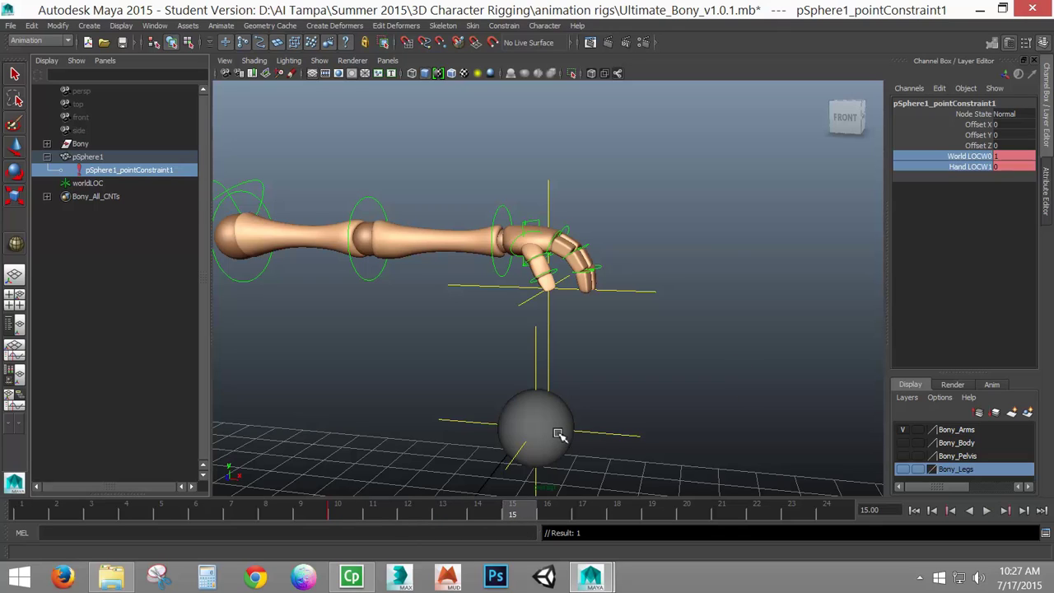
double_click(1016, 159)
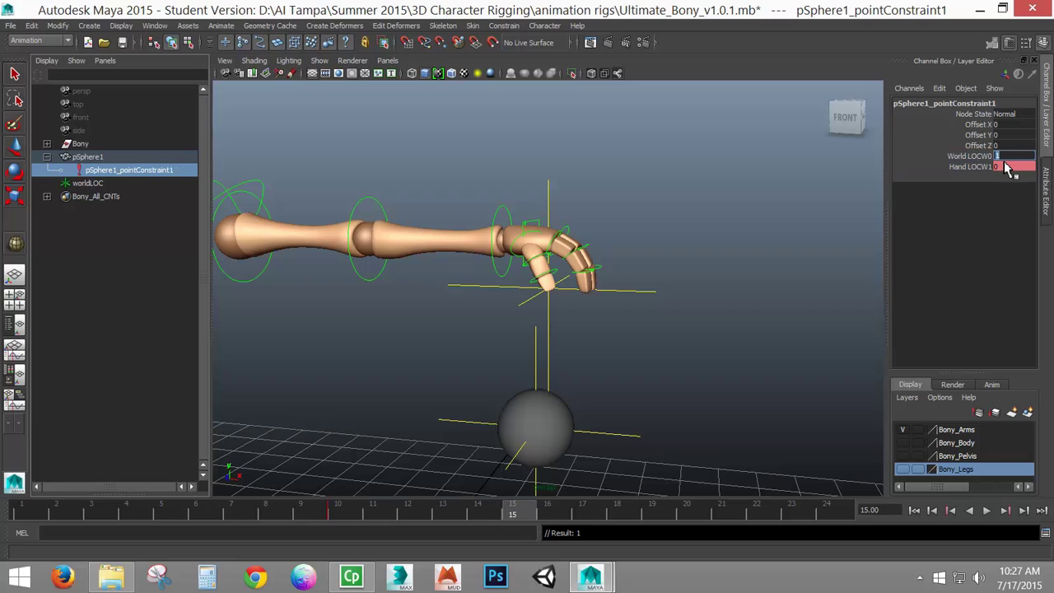
text(0)
key(Tab)
text(1)
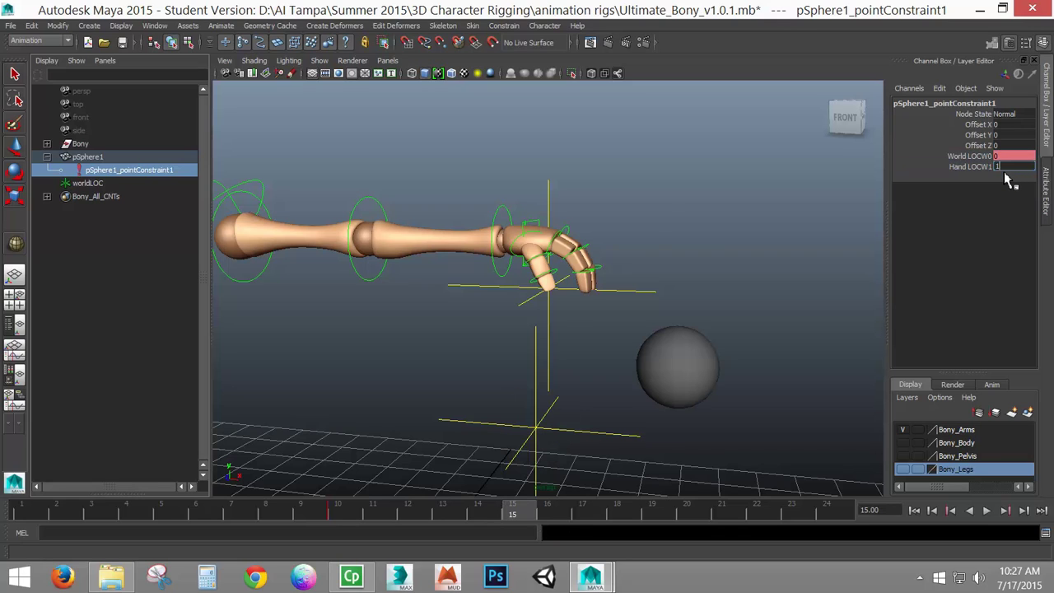
drag(969, 155, 969, 165)
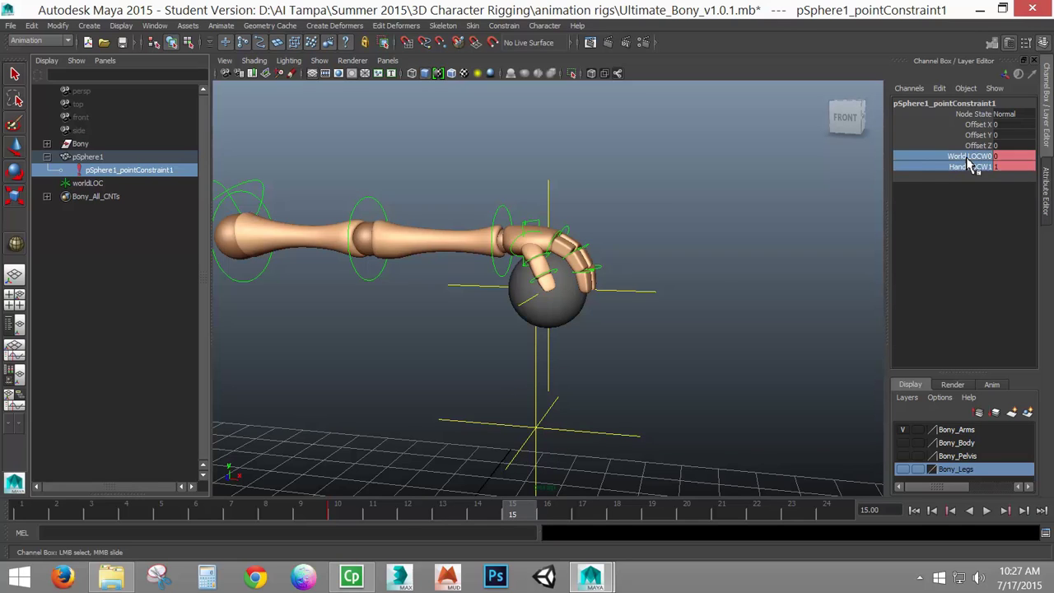
right_click(969, 165)
click(971, 179)
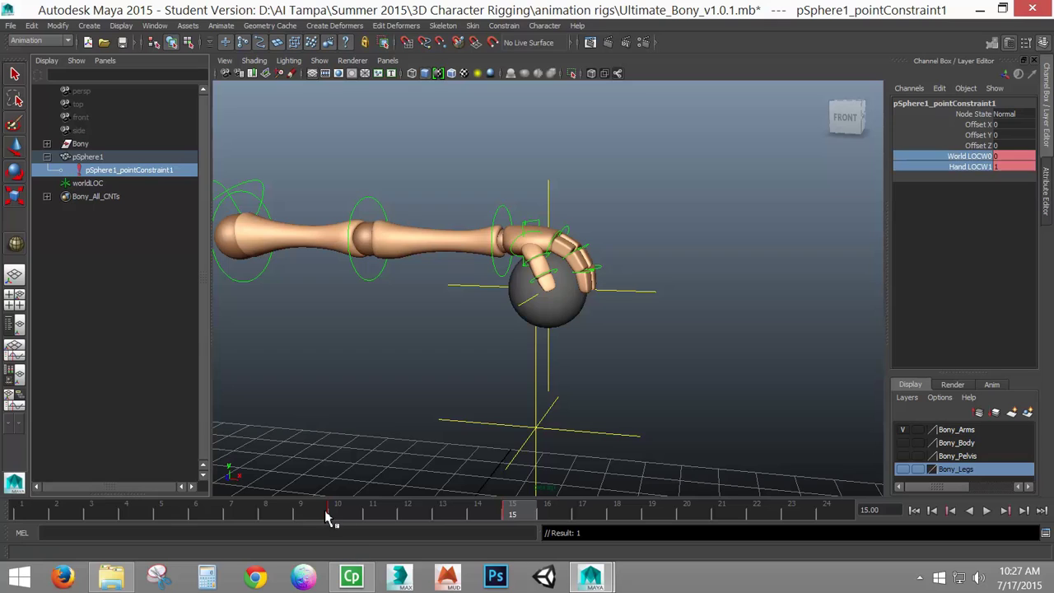
Key the left shoulder and elbow FK controls in the level arm pose, with their keys at frame 6.
drag(326, 517, 348, 536)
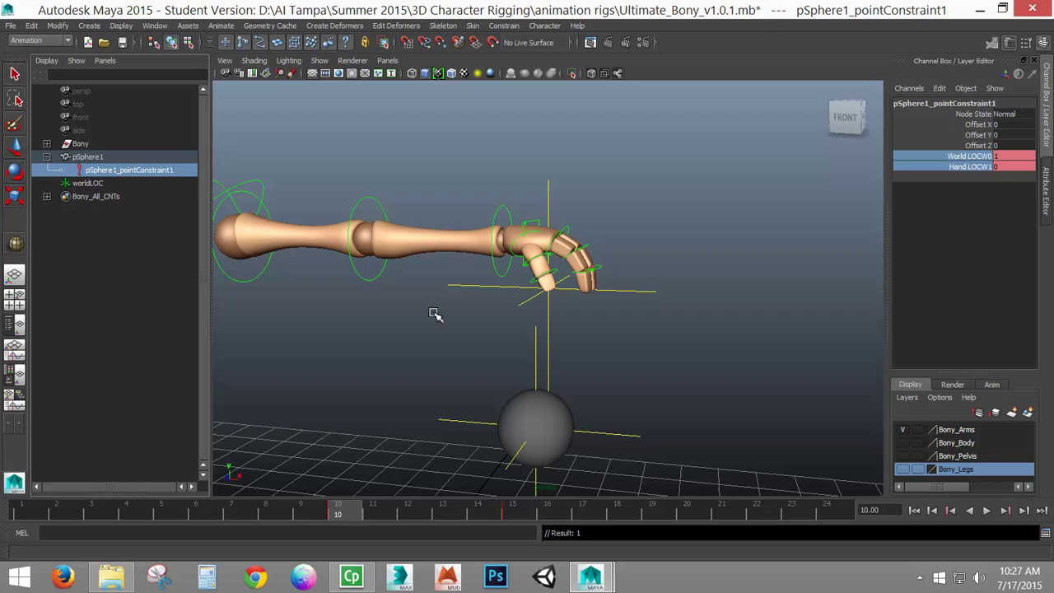
click(257, 280)
key(w)
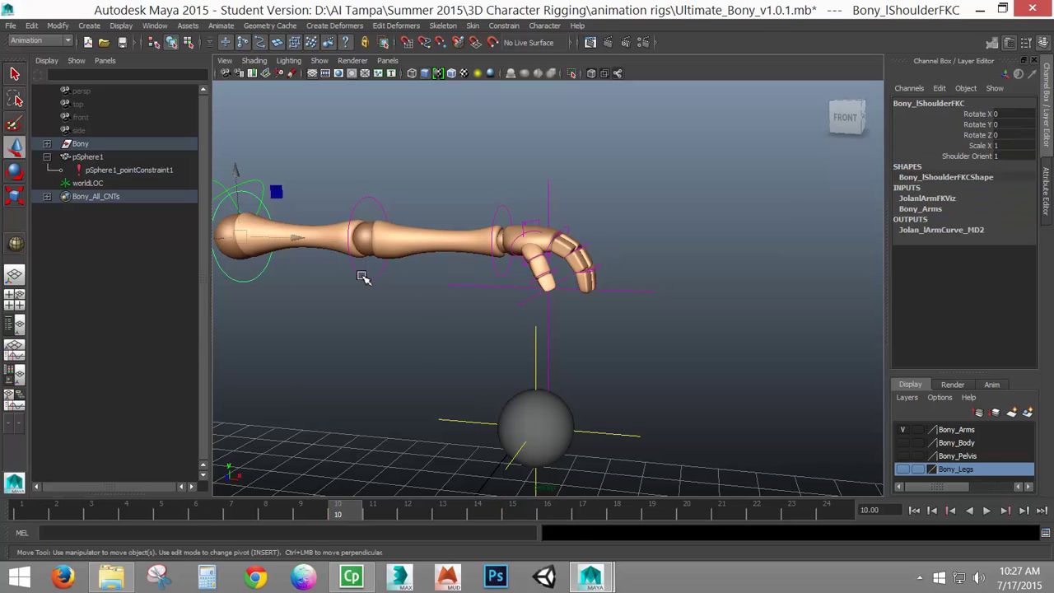
click(363, 277)
key(s)
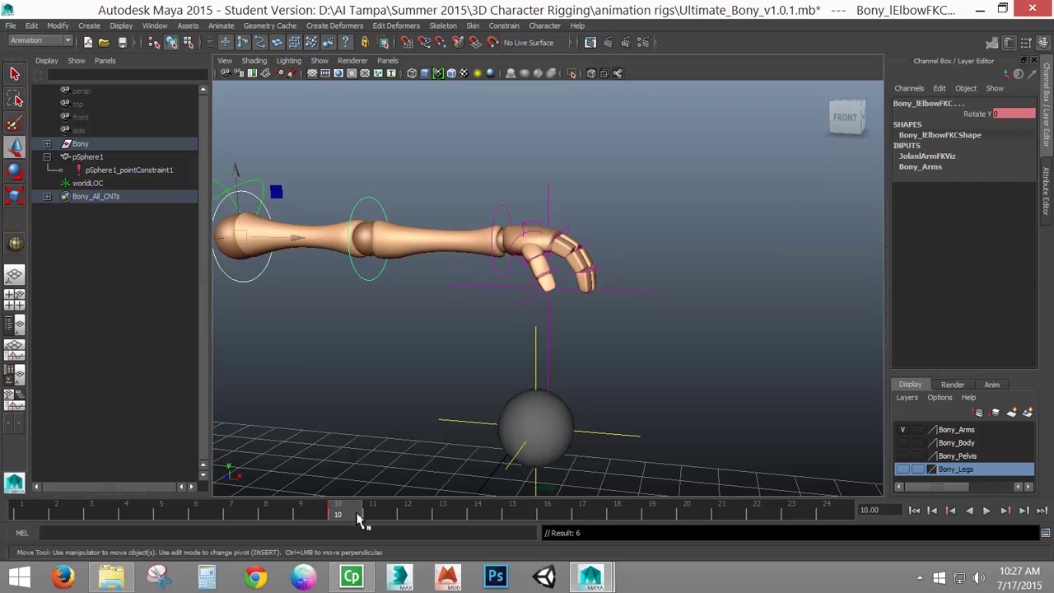
drag(362, 520, 334, 520)
Try rotating the left shoulder control about -28.6° in Z at frame 10, and key the left wrist control at frame 6.
key(e)
drag(281, 211, 294, 241)
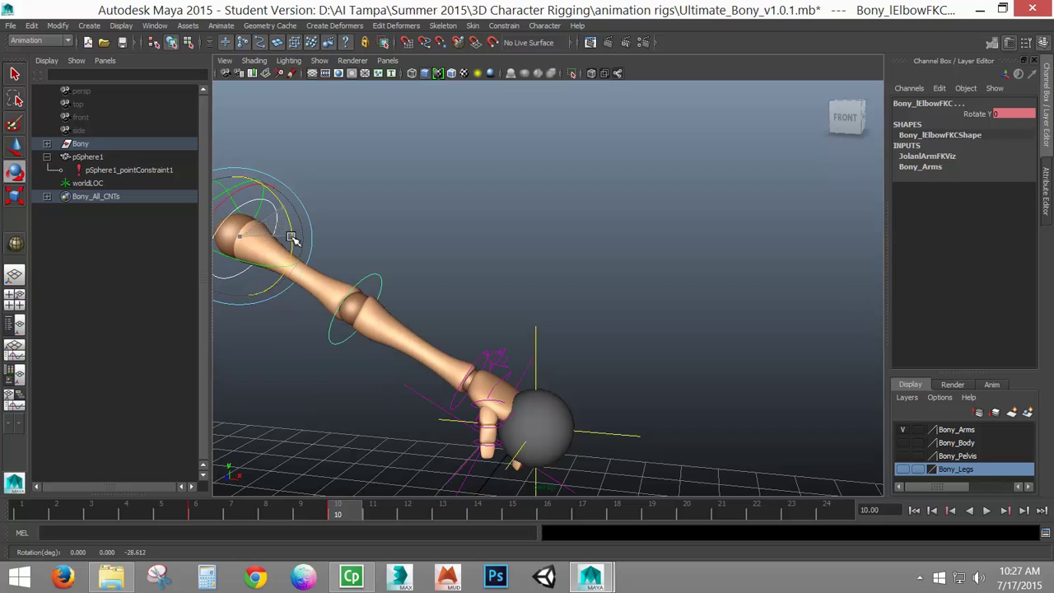
click(479, 361)
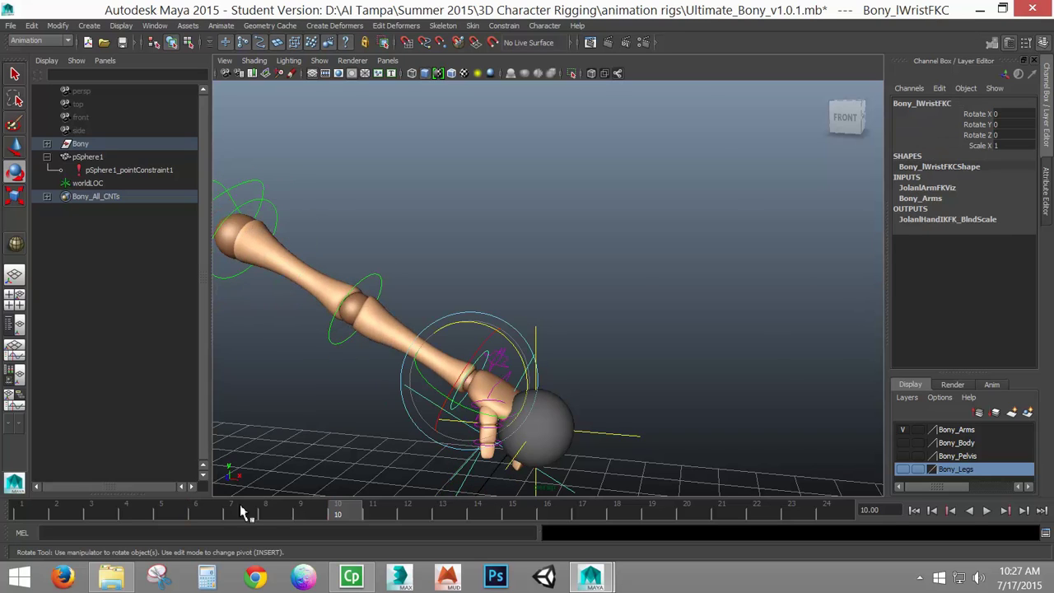
click(229, 514)
click(341, 514)
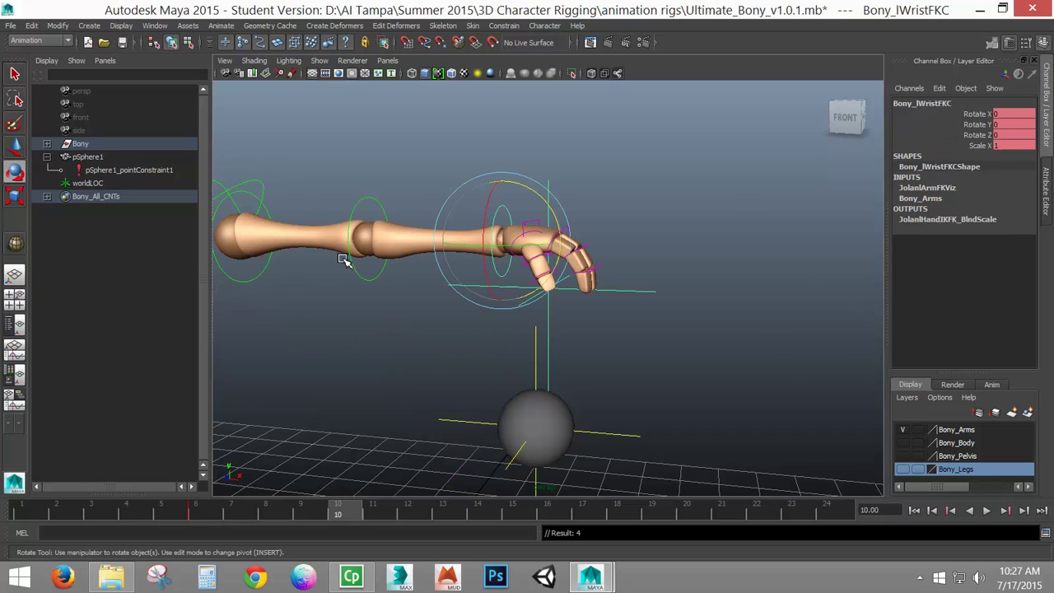
Rotate the left shoulder control about -30° in Z at frame 10 and key it together with the elbow control.
click(228, 515)
click(352, 515)
key(Up)
key(Up)
drag(297, 216, 287, 244)
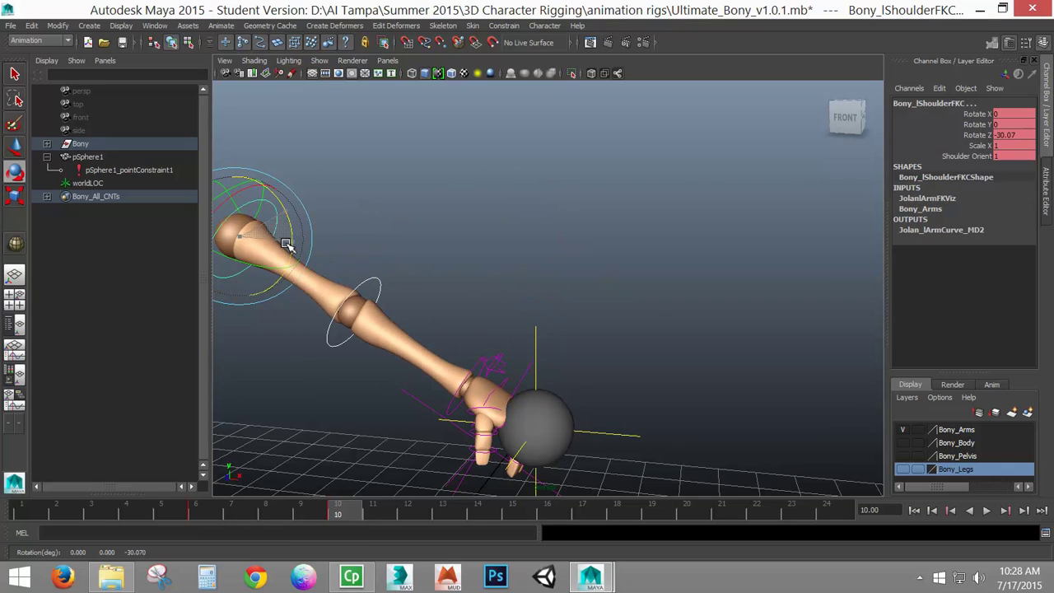
drag(288, 516, 343, 522)
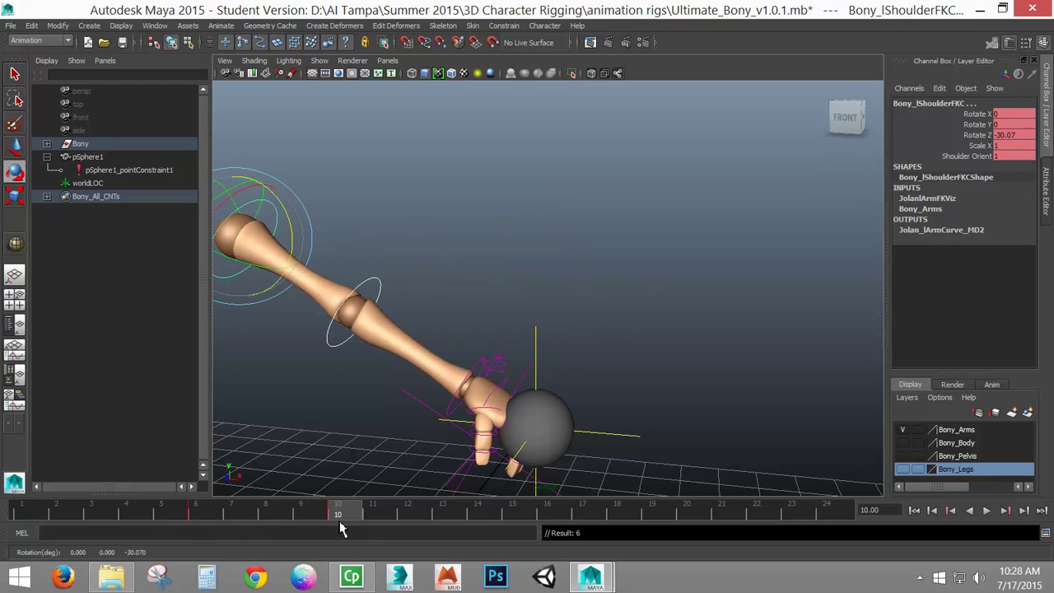
Rotate the left wrist control to about 9.3° X, 8.6° Y and 60.5° Z, key it at frame 10, and scrub frames 6 to 15.
click(451, 395)
drag(525, 368, 482, 306)
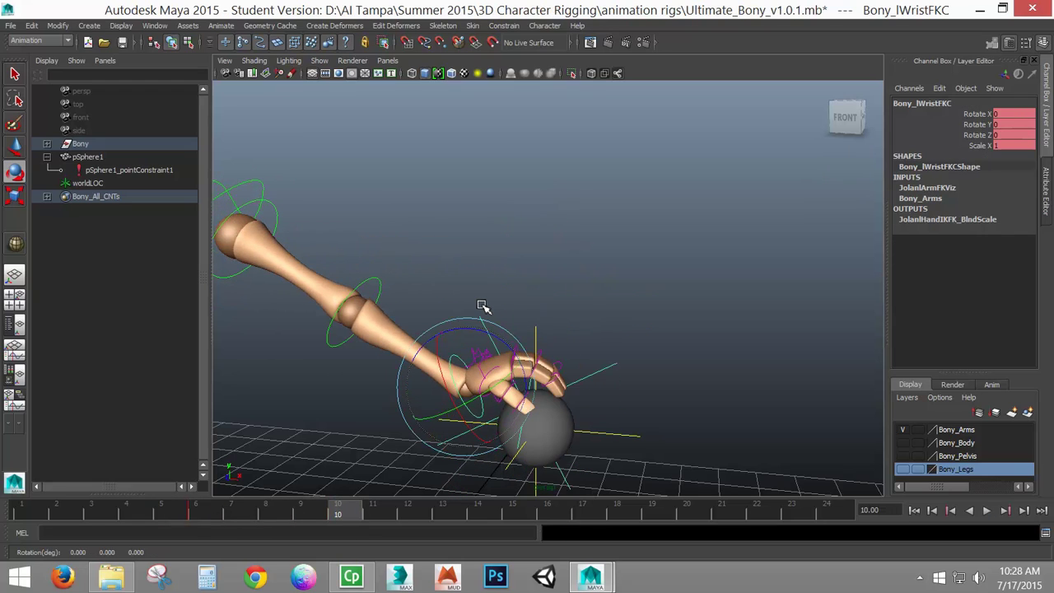
key(s)
key(comma)
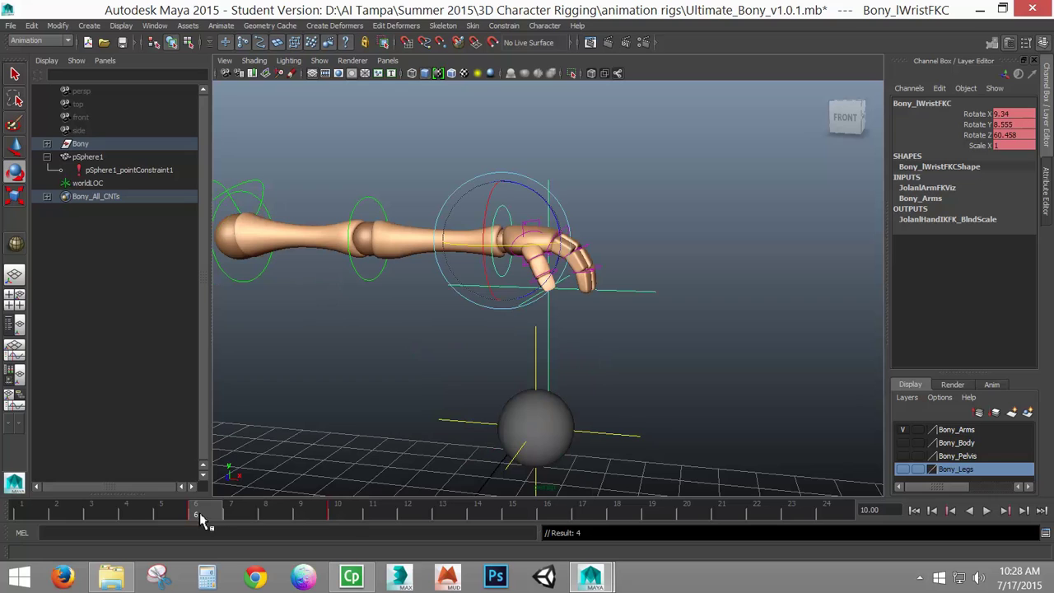
drag(229, 524, 478, 558)
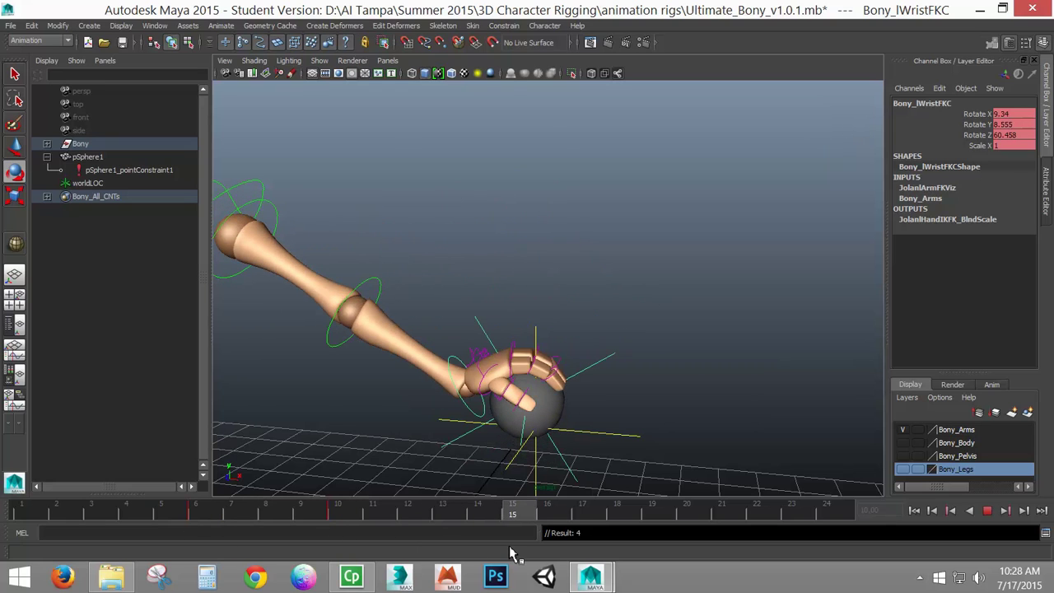
drag(409, 556, 200, 546)
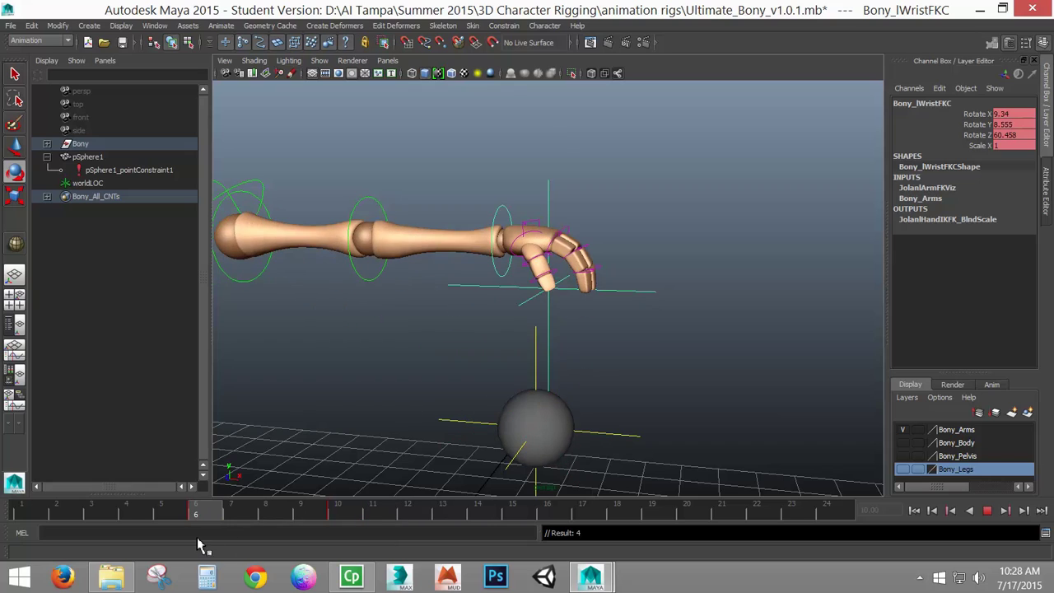
At frame 10, move worldLOC along X to about 3.68 so the sphere sits closer under the palm.
key(e)
drag(590, 409, 605, 474)
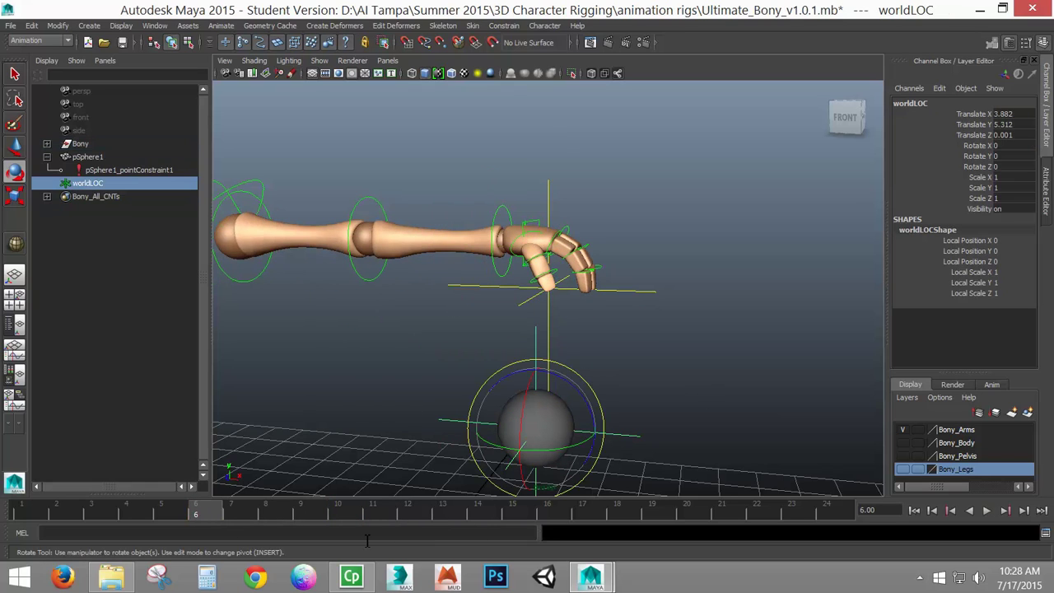
click(339, 511)
key(w)
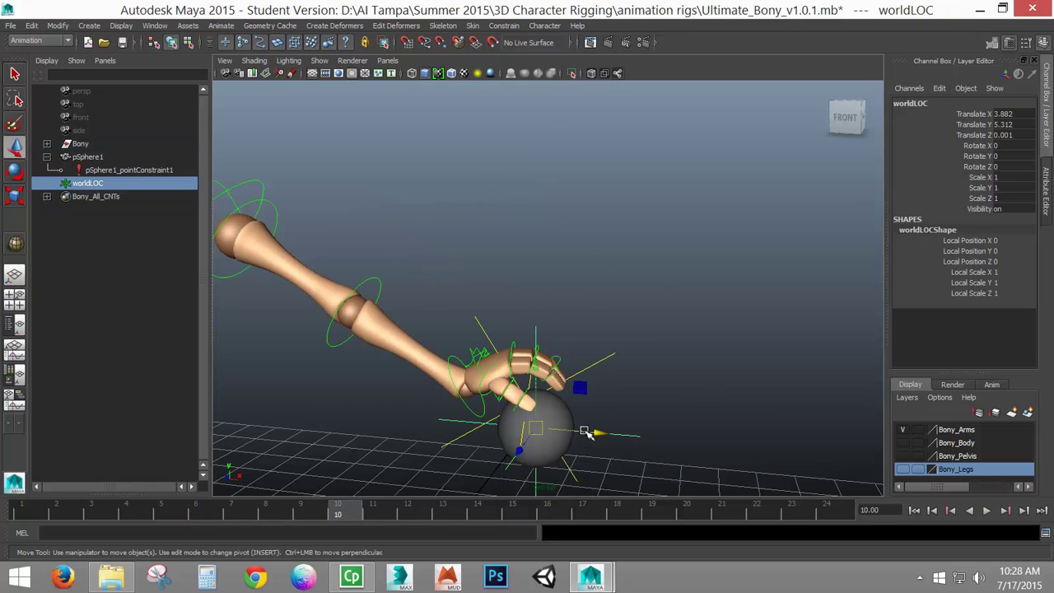
drag(581, 430, 565, 430)
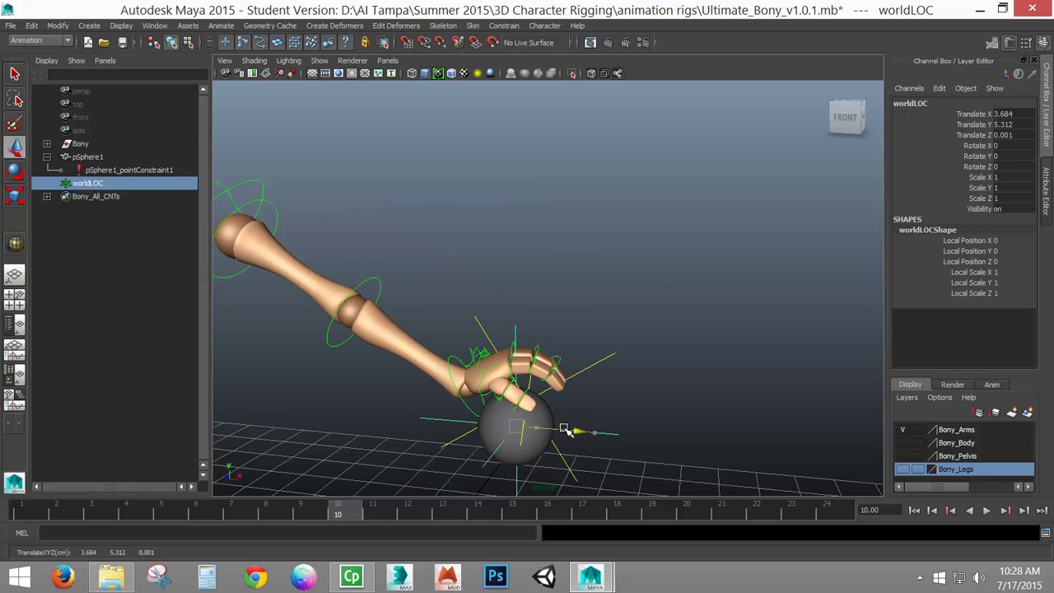
Rotate the left wrist control to about 22.4° X, -10.1° Y and 43.3° Z, and key it at frame 12.
click(460, 359)
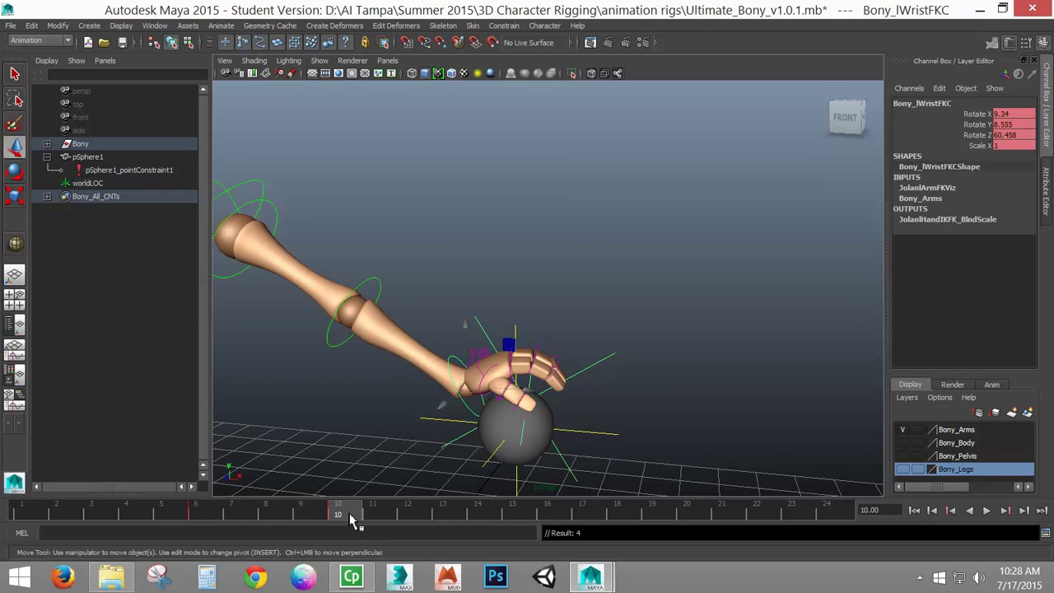
drag(348, 513, 428, 513)
key(e)
drag(510, 340, 432, 365)
drag(357, 517, 552, 545)
Key the left elbow and shoulder controls at frame 13, and rotate the shoulder to about 7.4° in Z with a key at frame 16.
click(375, 303)
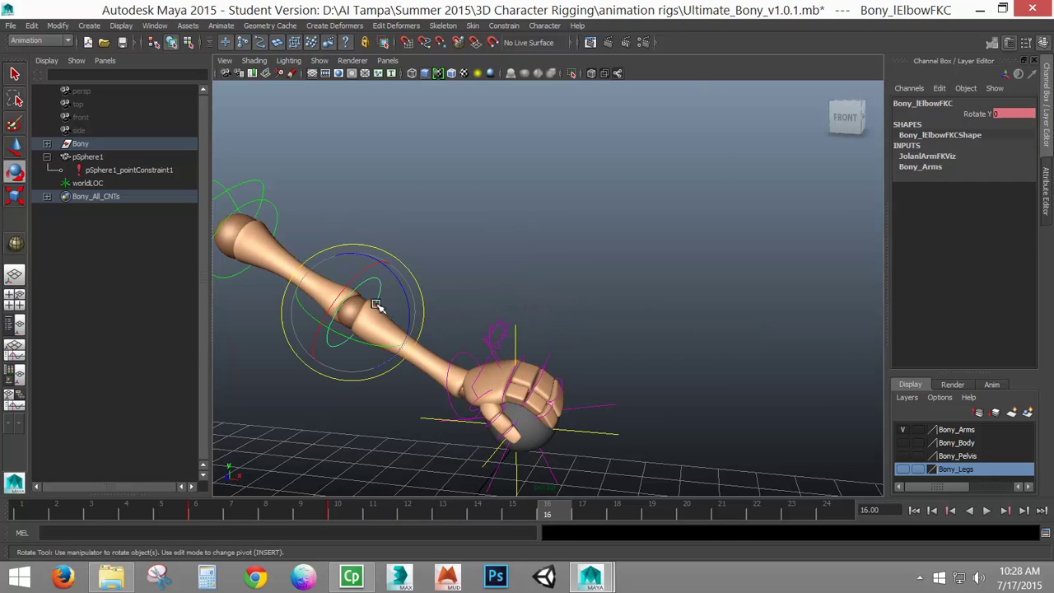
click(289, 222)
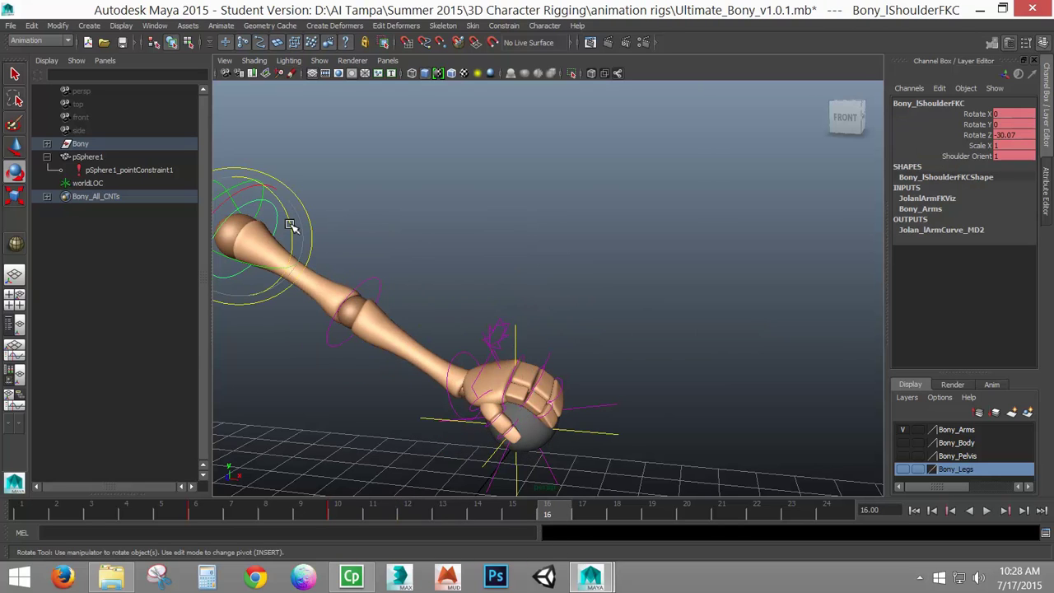
key(s)
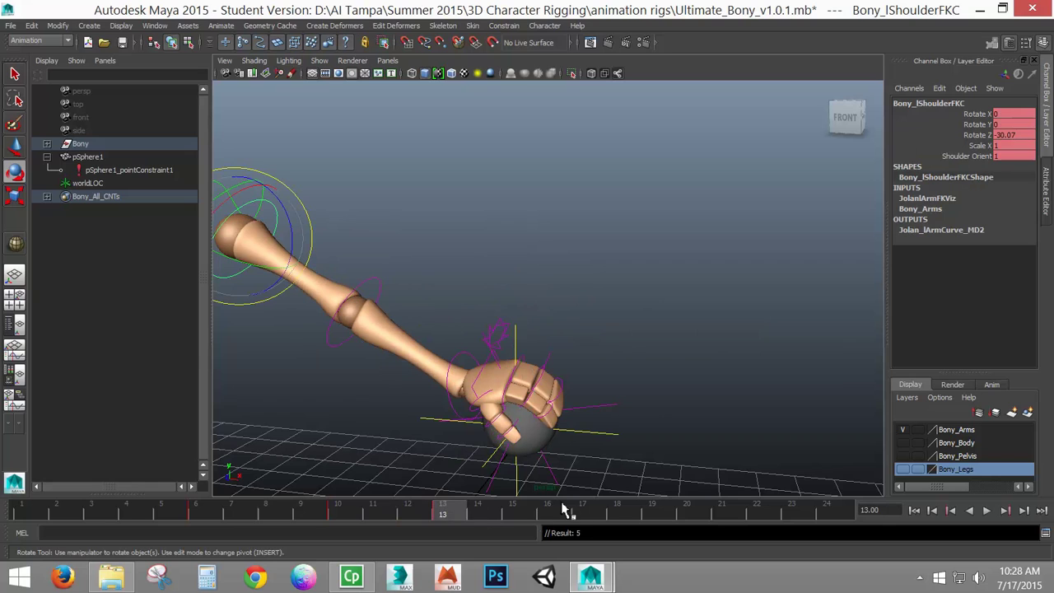
drag(295, 240, 297, 198)
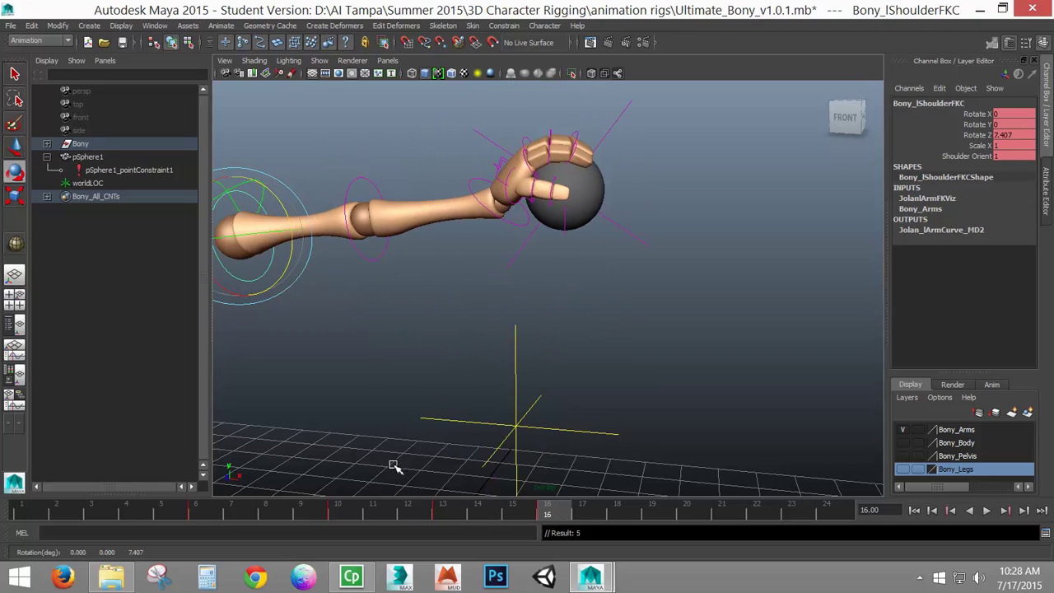
drag(228, 517, 265, 539)
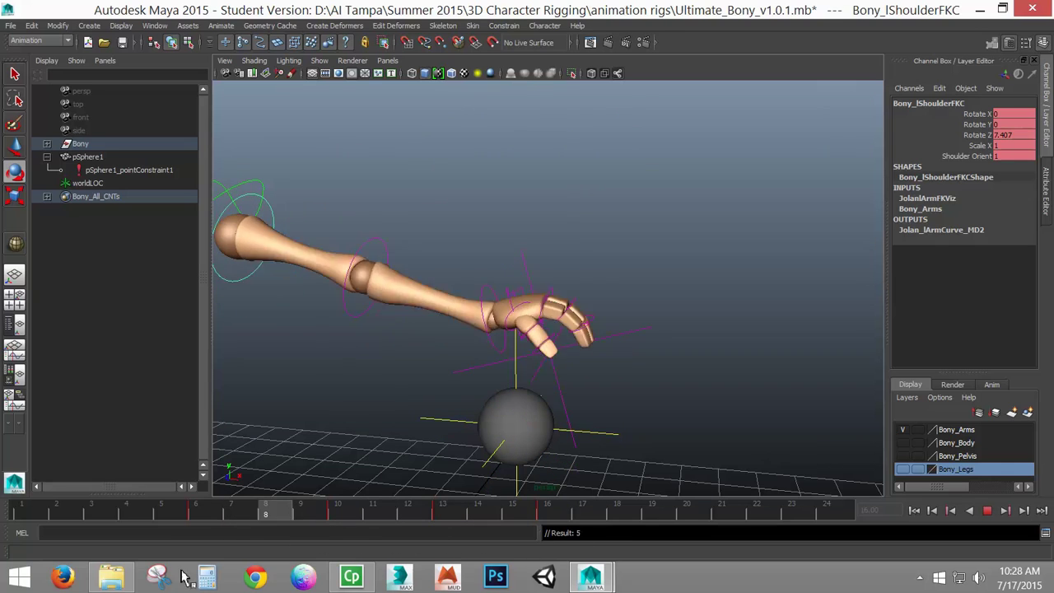
drag(136, 527, 221, 560)
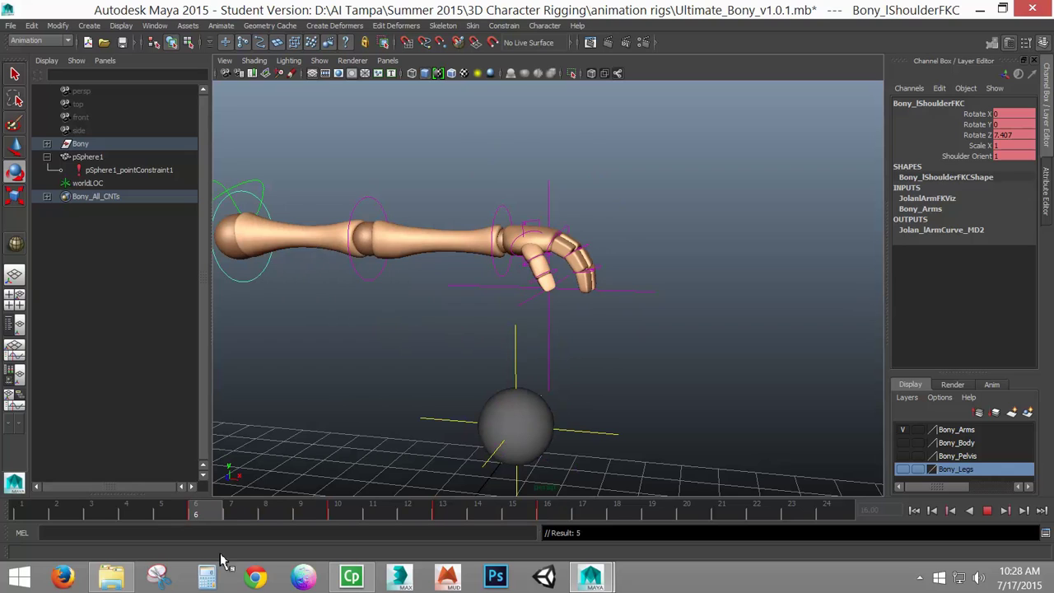
Move the second weight key of the sphere's point constraint to frame 12.
key(e)
click(546, 418)
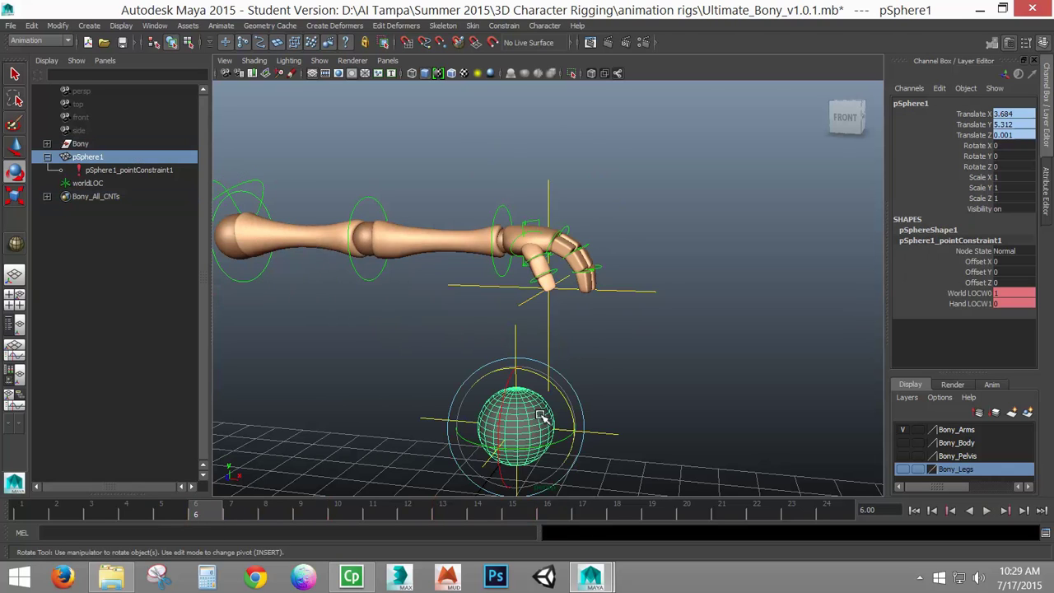
click(174, 173)
click(342, 512)
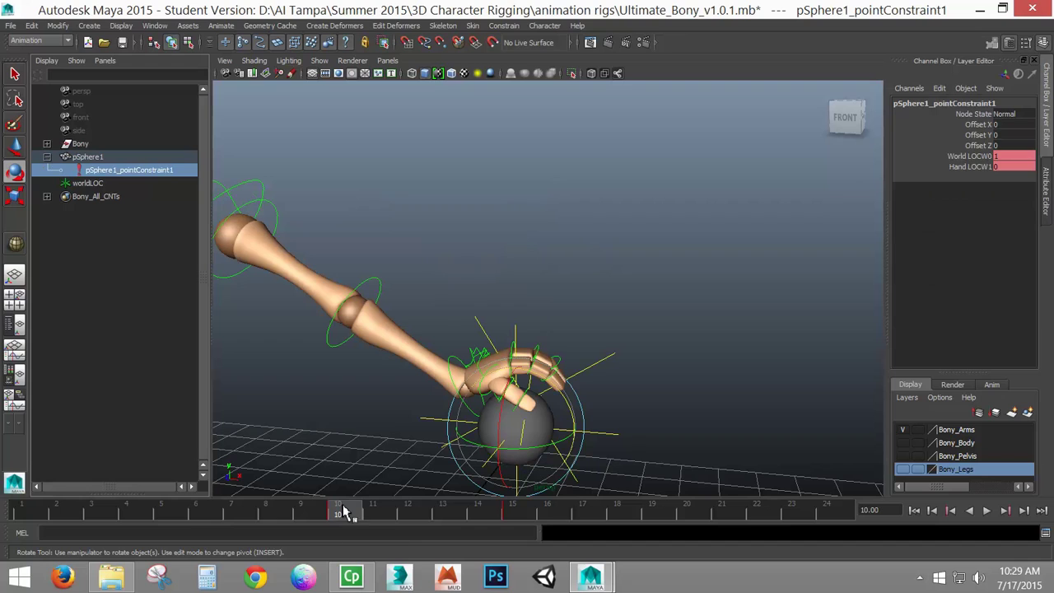
mouse_move(360, 515)
mouse_down()
mouse_move(546, 531)
mouse_move(513, 537)
mouse_move(524, 517)
mouse_move(434, 537)
mouse_move(325, 517)
mouse_move(284, 524)
mouse_move(369, 522)
mouse_move(330, 527)
mouse_move(396, 536)
mouse_move(339, 534)
mouse_move(383, 544)
mouse_move(362, 545)
mouse_up()
At frame 10, move worldLOC to about 5.51 in Y and -0.20 in Z, and scrub through the pickup motion.
click(601, 452)
key(w)
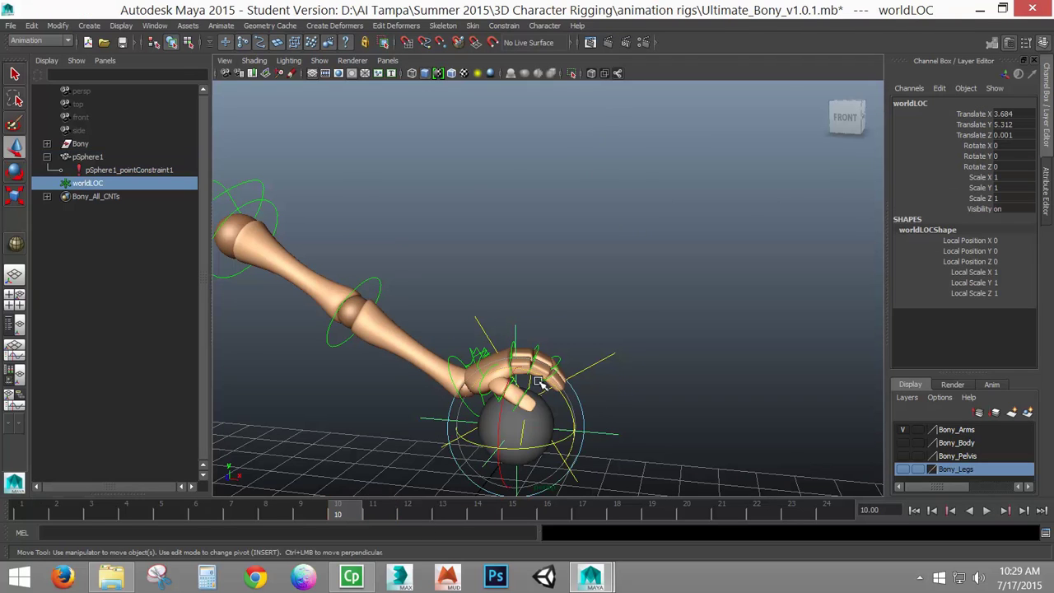
drag(512, 390, 482, 403)
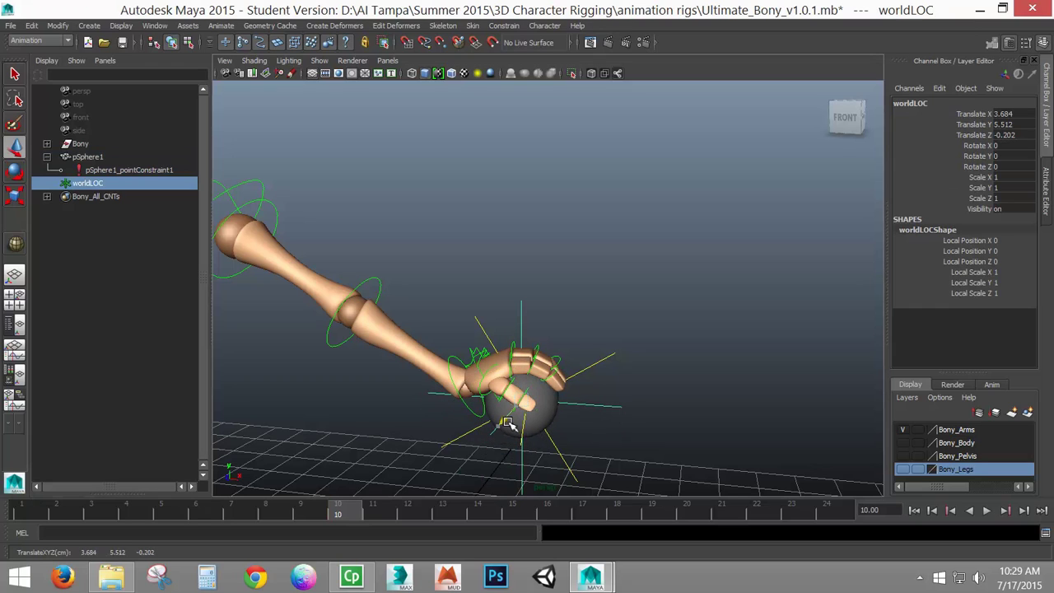
key(alt+v)
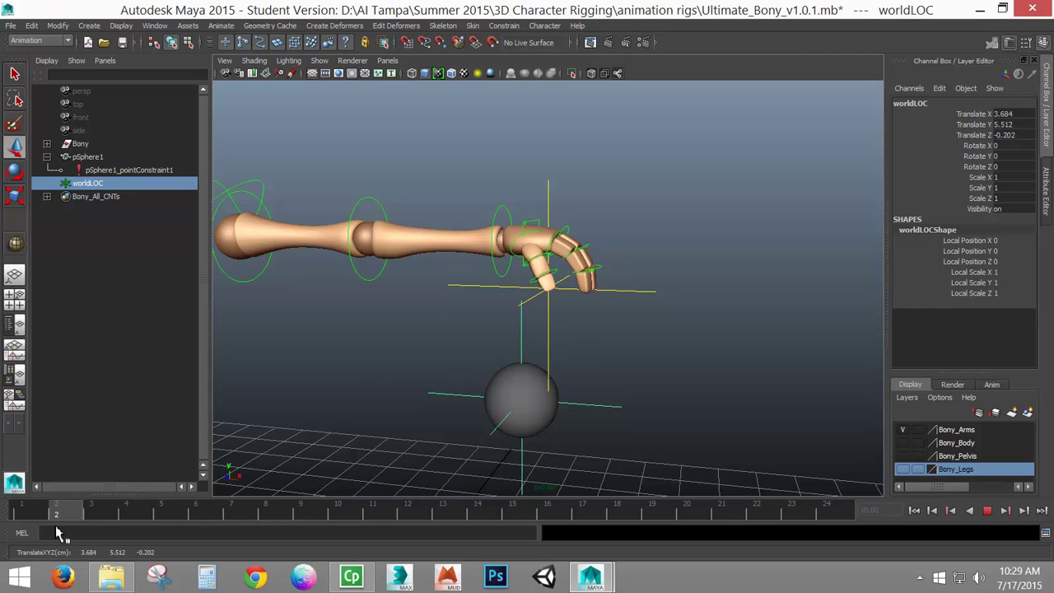
key(alt+v)
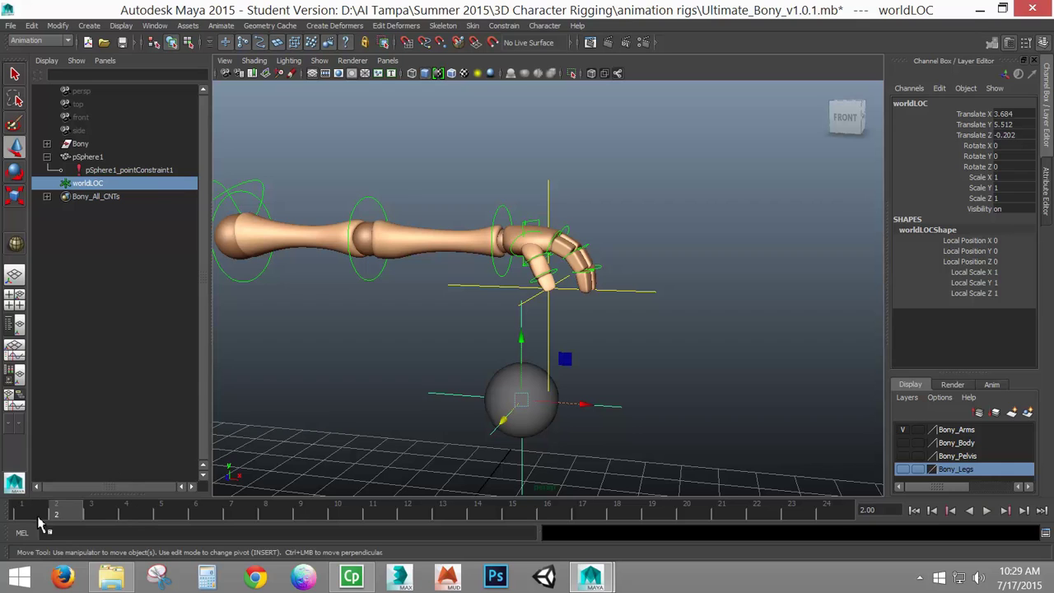
key(alt+v)
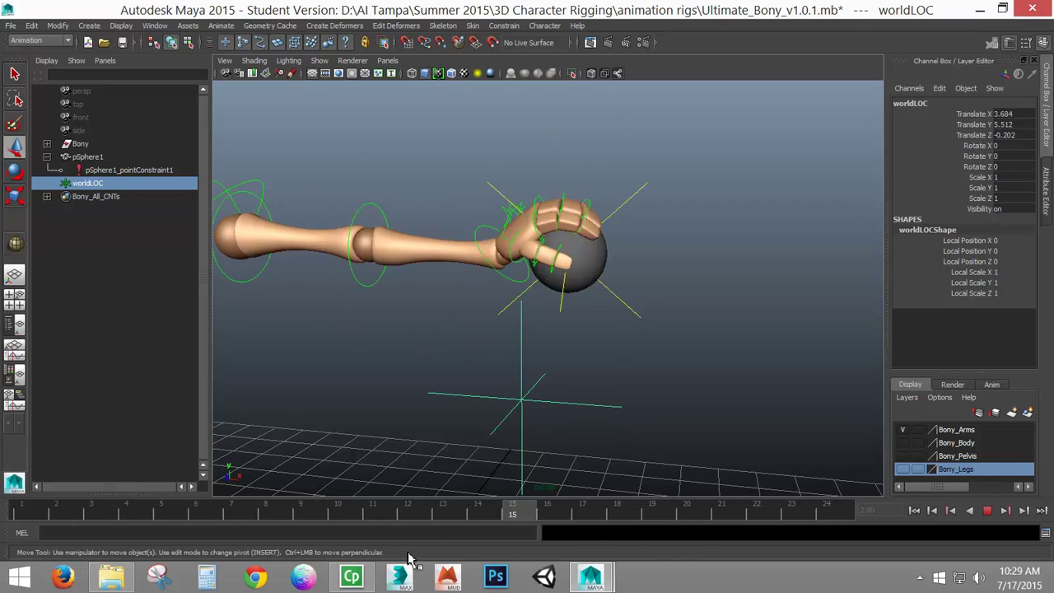
key(alt+v)
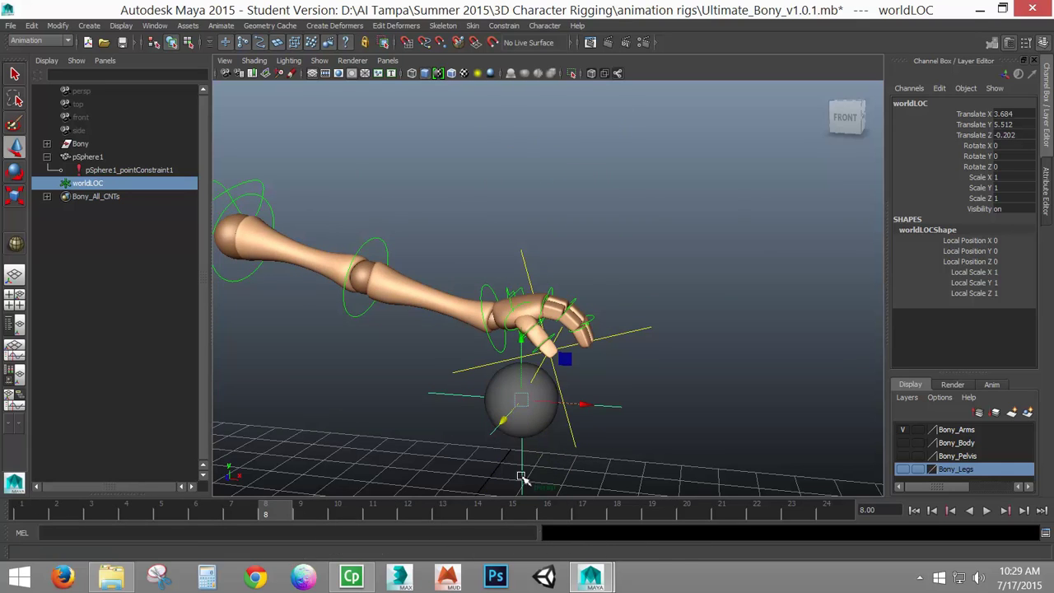
Select the sphere's point constraint and scrub frames 1 to 18 to examine its World LOC and Hand LOC weights during the pickup.
click(550, 414)
click(174, 170)
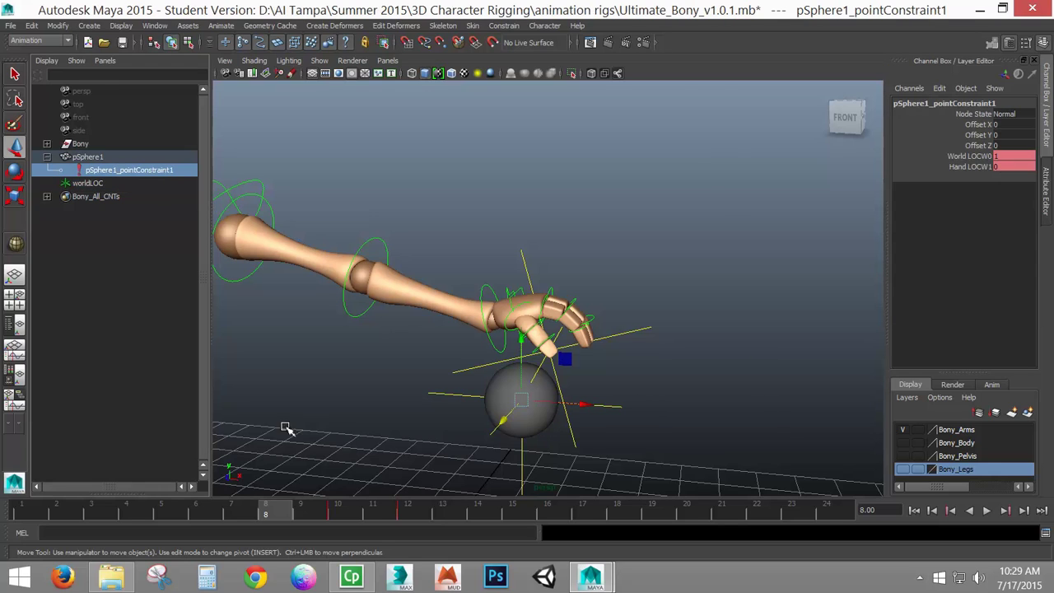
key(alt+v)
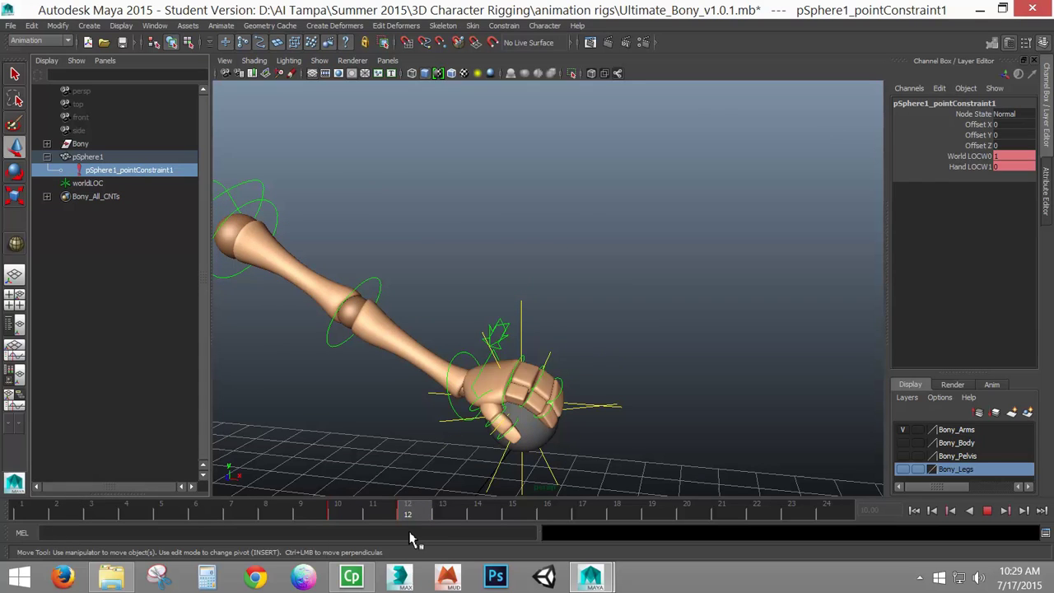
key(alt+v)
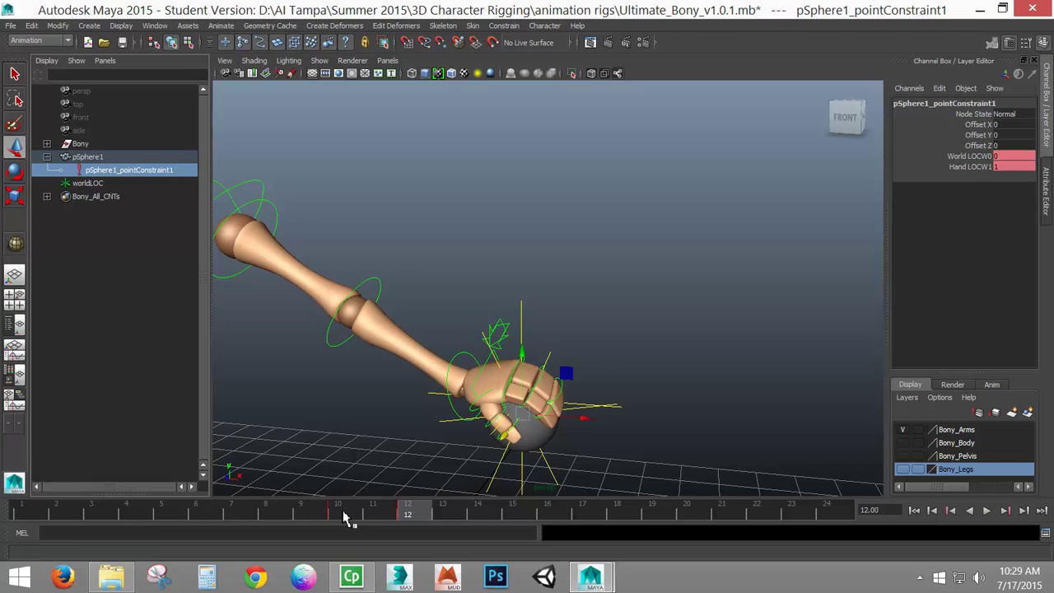
key(alt+v)
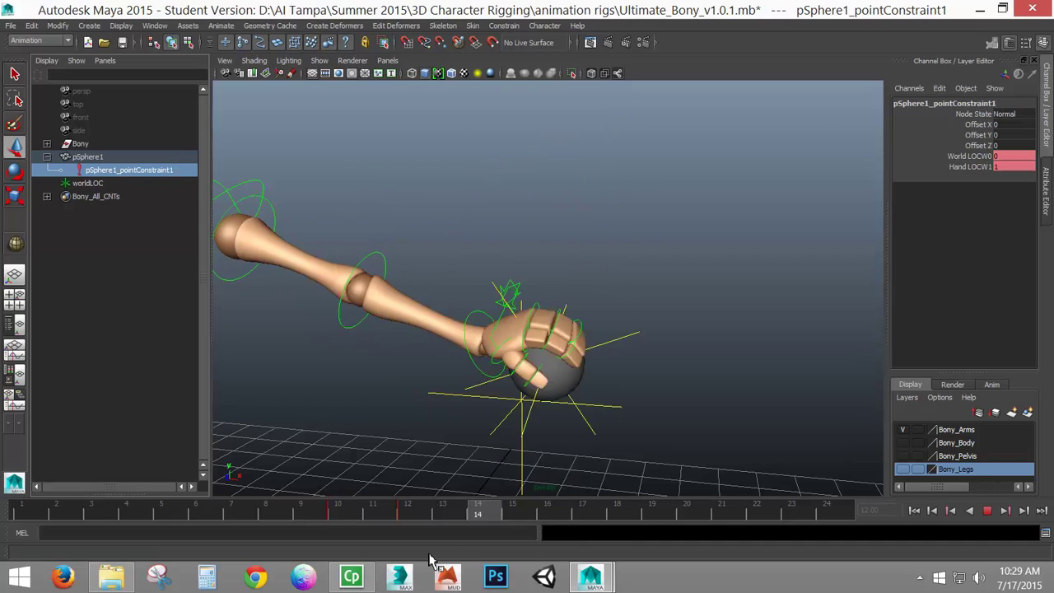
key(alt+v)
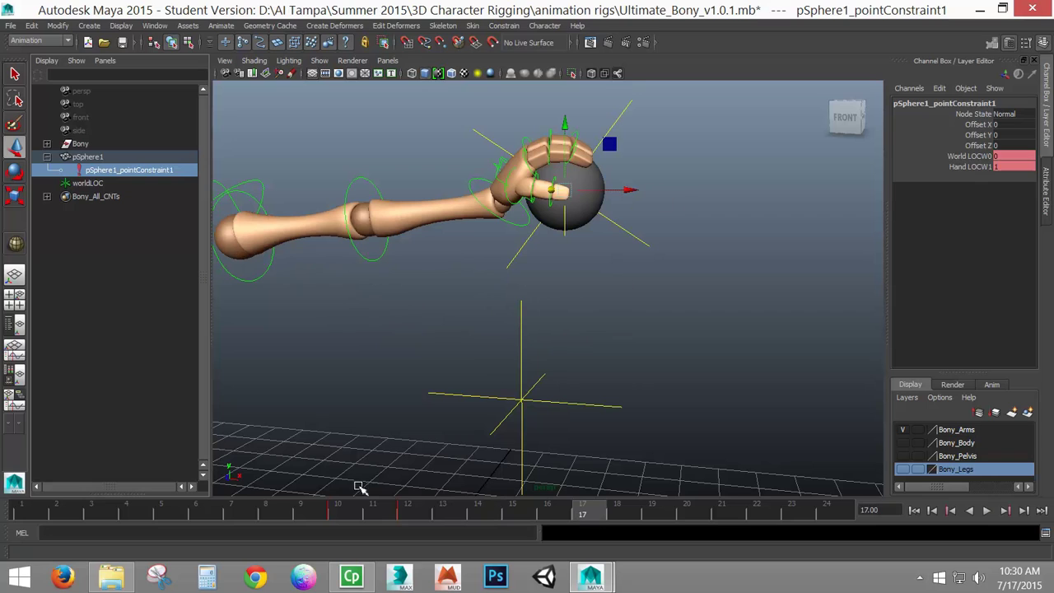
mouse_move(368, 521)
mouse_down()
mouse_move(337, 520)
mouse_move(413, 517)
mouse_move(332, 522)
mouse_move(414, 528)
mouse_move(336, 532)
mouse_move(405, 532)
mouse_move(346, 525)
mouse_move(620, 507)
mouse_up()
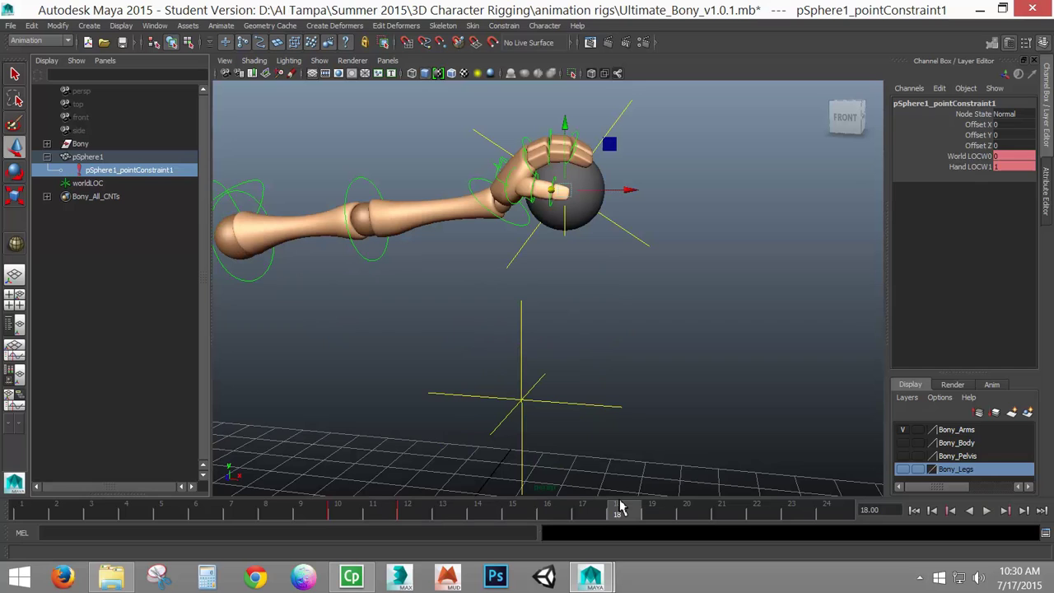
mouse_move(368, 520)
mouse_down()
mouse_move(334, 515)
mouse_move(659, 511)
mouse_move(344, 532)
mouse_up()
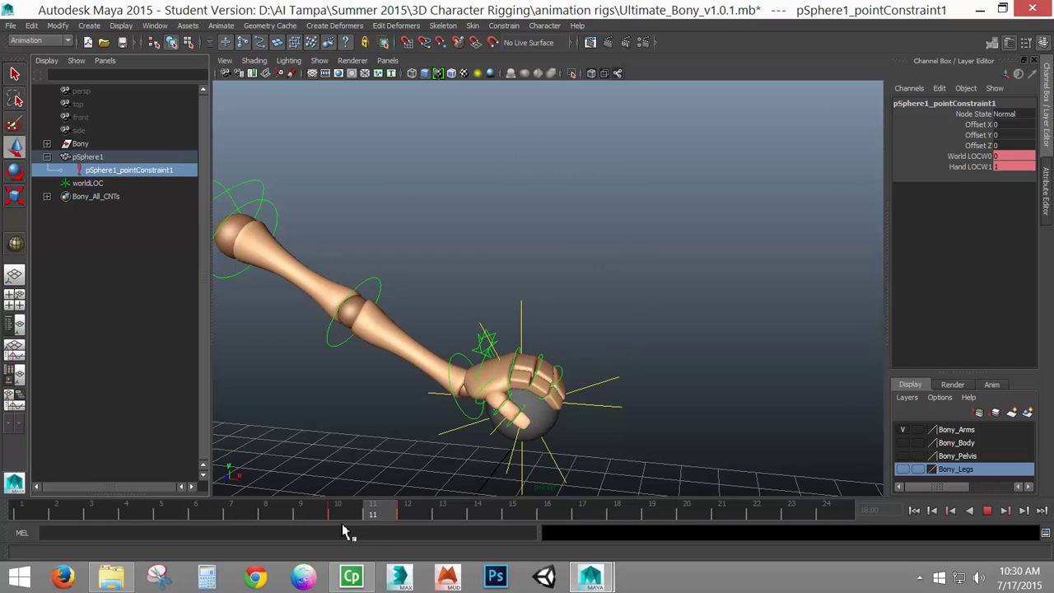
drag(409, 531, 121, 572)
key(Escape)
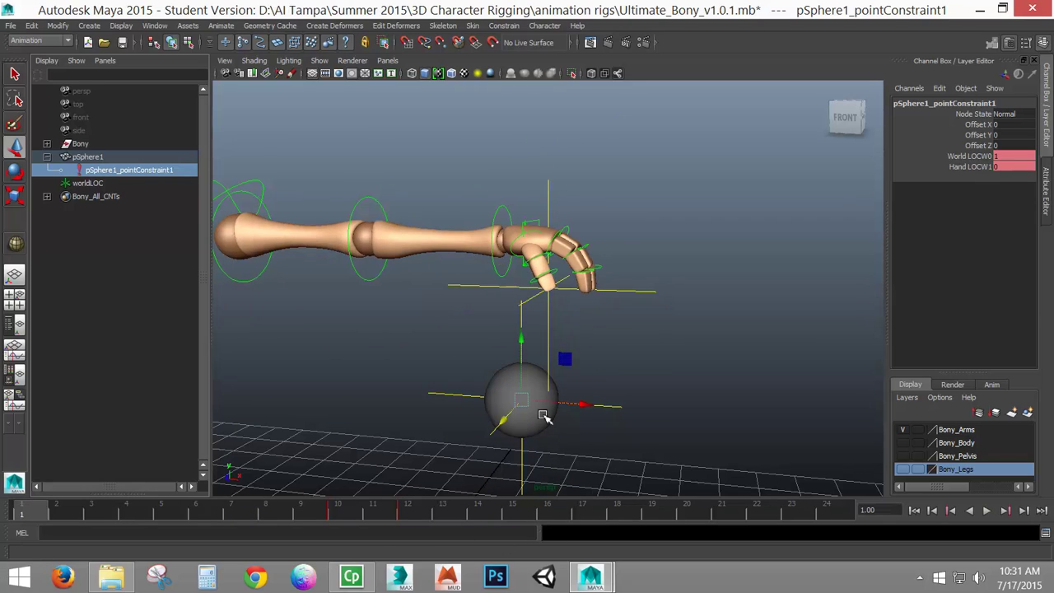
At frame 1, pull two side faces of pSphere1 out along X to about 6.0, forming a long bar, and reselect the whole object.
click(540, 417)
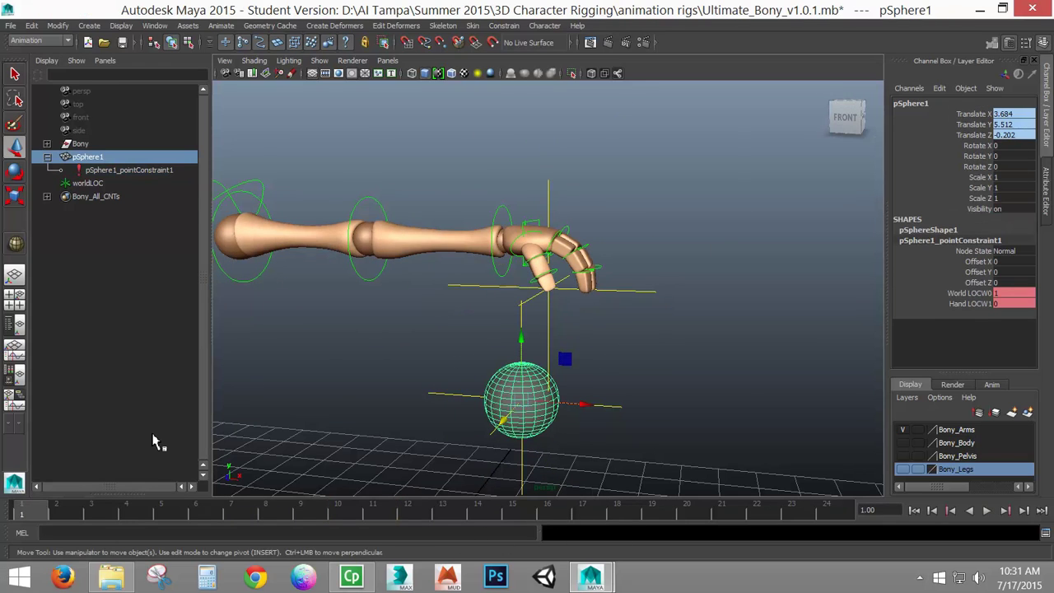
drag(54, 514, 10, 525)
right_drag(550, 428, 567, 330)
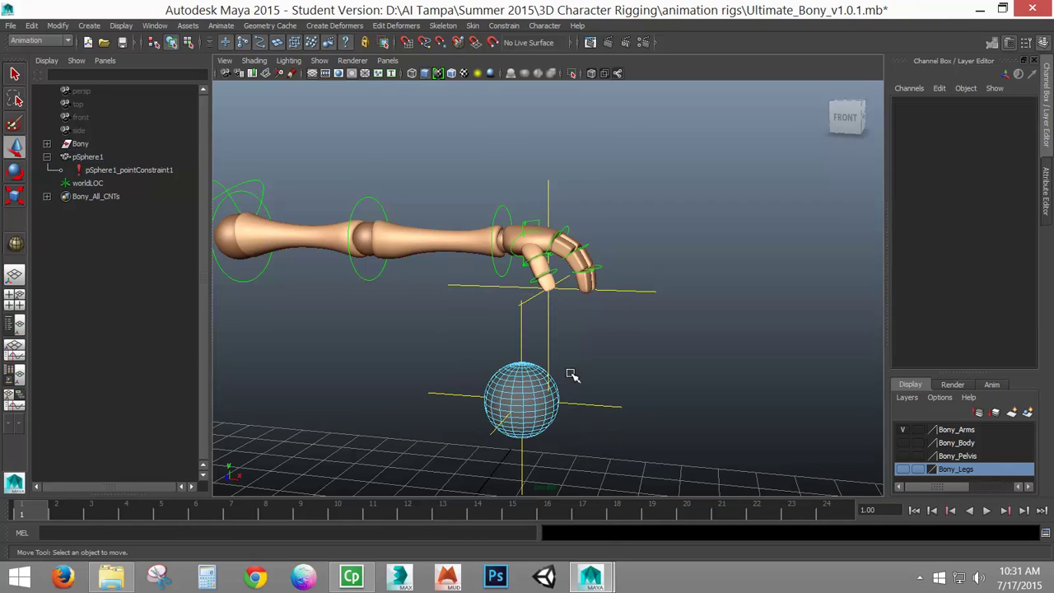
click(547, 418)
drag(566, 409, 768, 407)
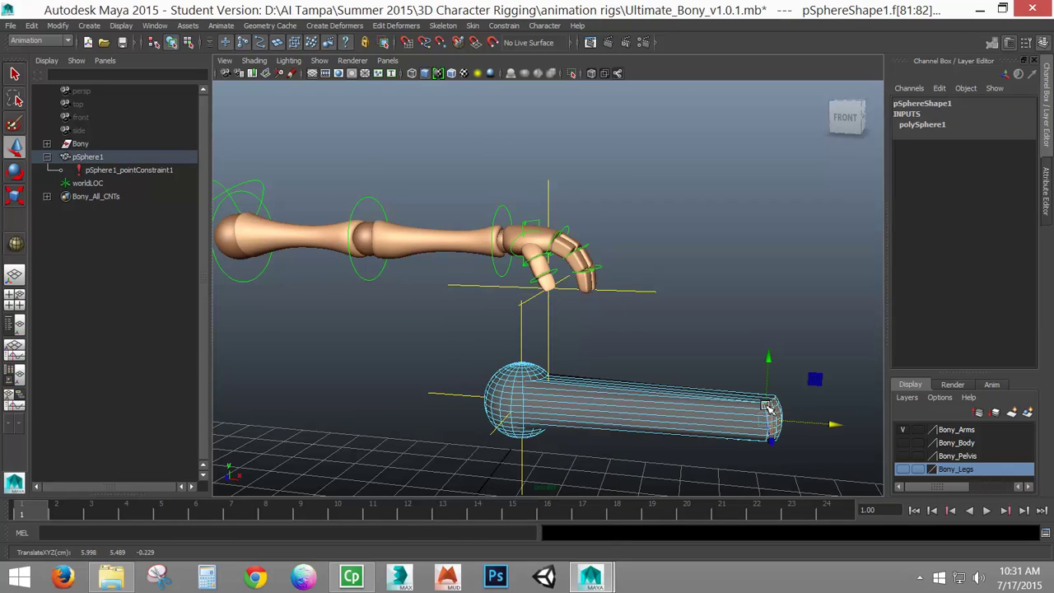
right_drag(529, 442, 487, 404)
right_drag(496, 291, 531, 280)
click(492, 395)
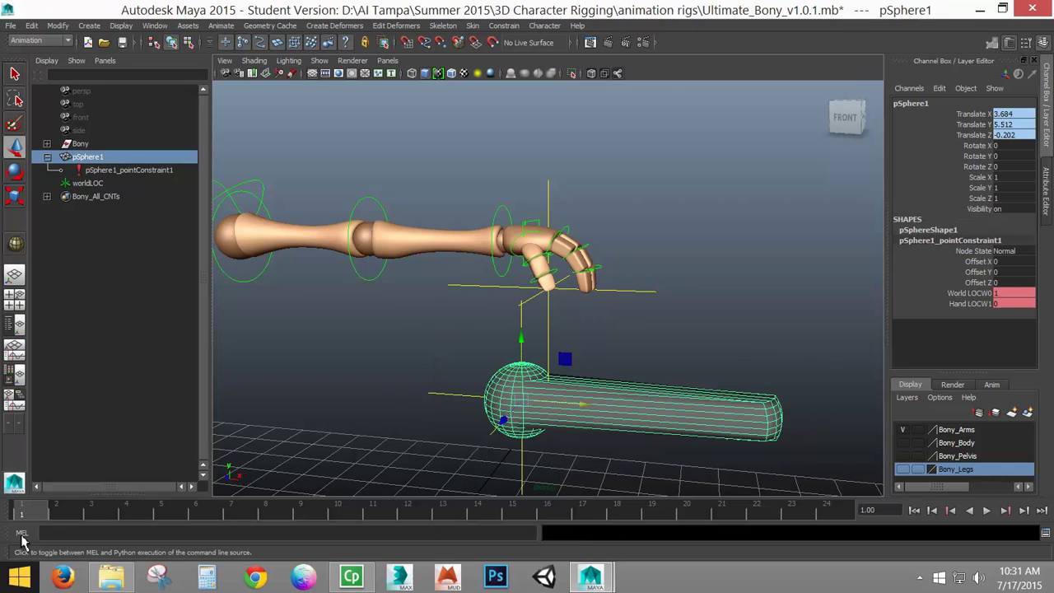
At frame 16, rotate the left wrist control to about 24.2° X, 3.8° Y and 11.9° Z.
drag(29, 513, 478, 552)
click(484, 355)
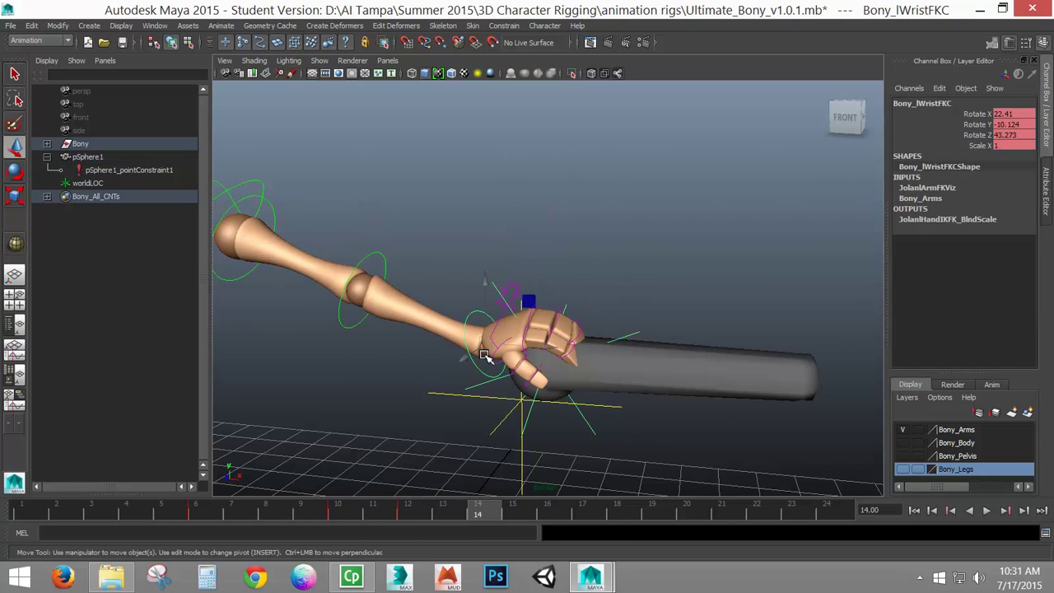
drag(382, 522, 547, 513)
key(e)
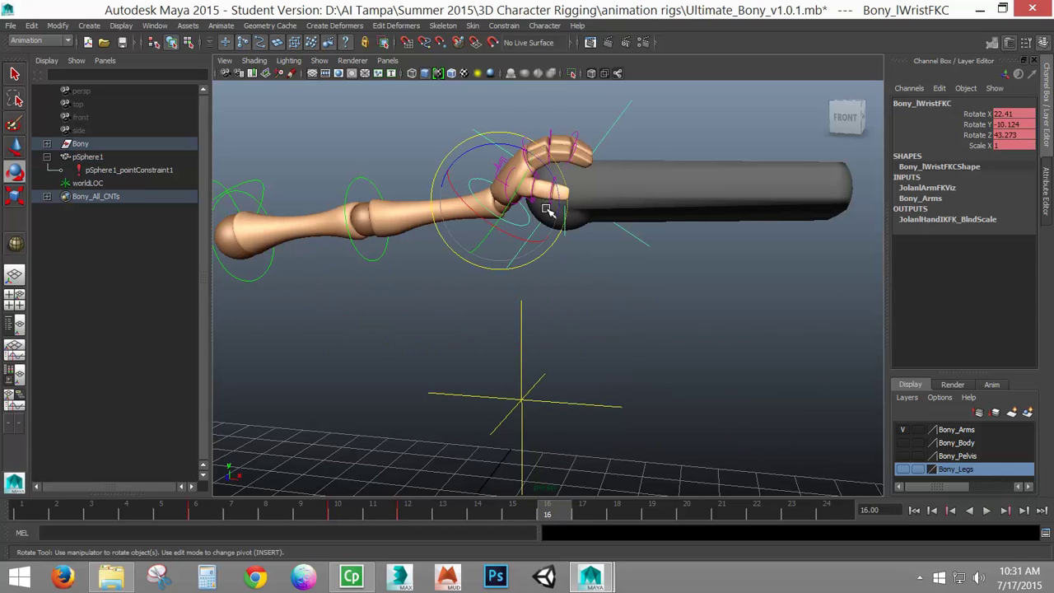
drag(552, 175, 566, 209)
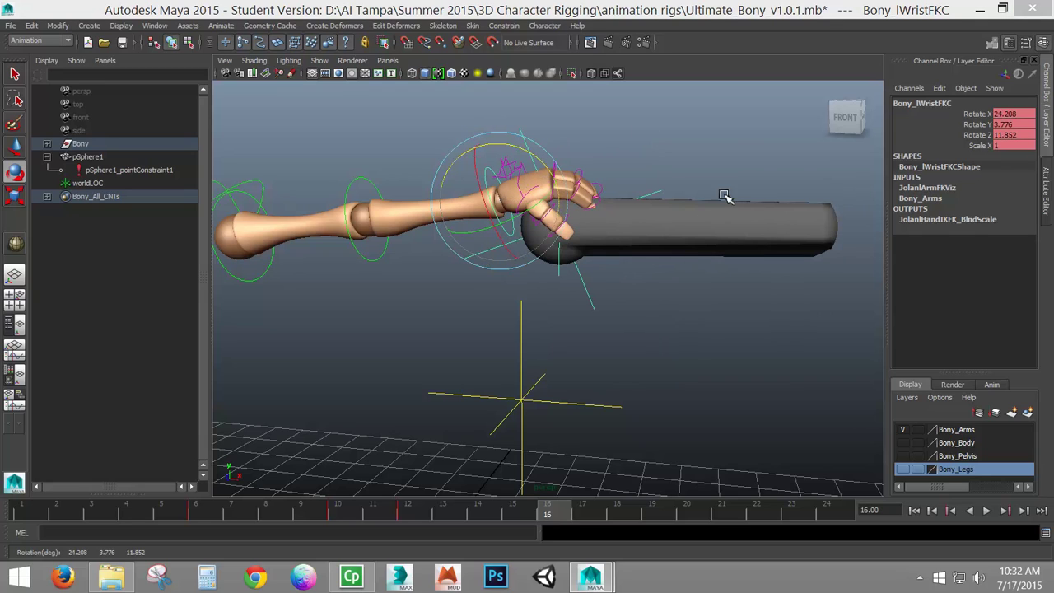
Try rotating the stretched sphere about -45.7° in Z at frame 16, and undo that rotation.
click(674, 237)
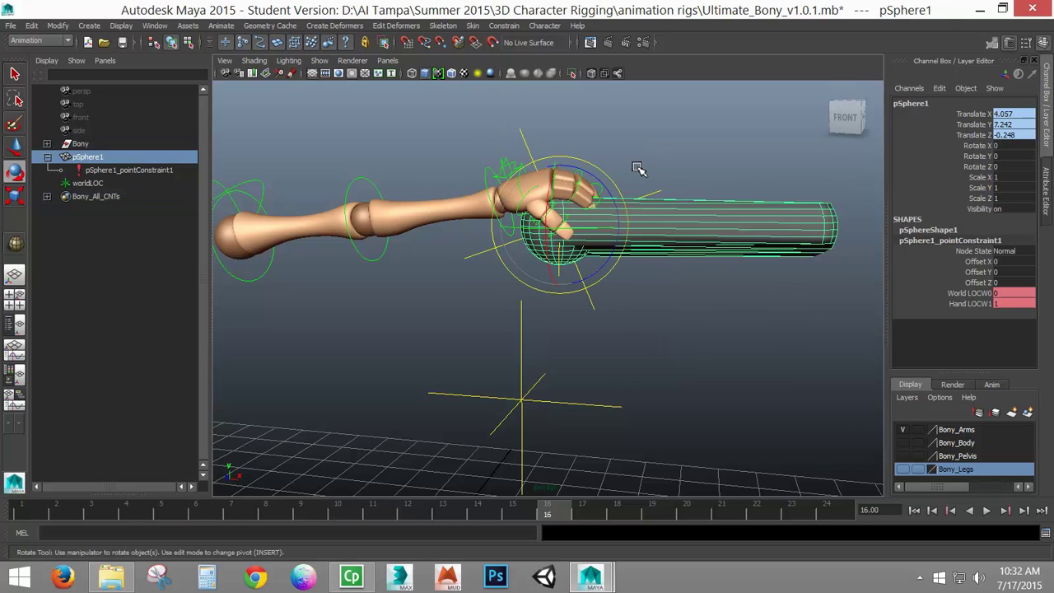
drag(615, 204, 610, 250)
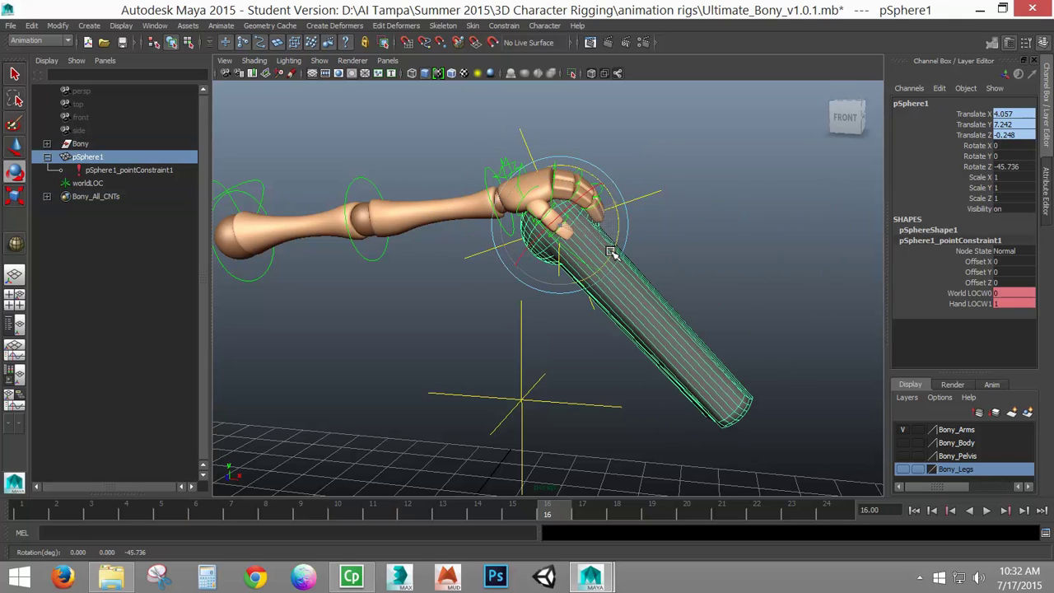
key(ctrl+z)
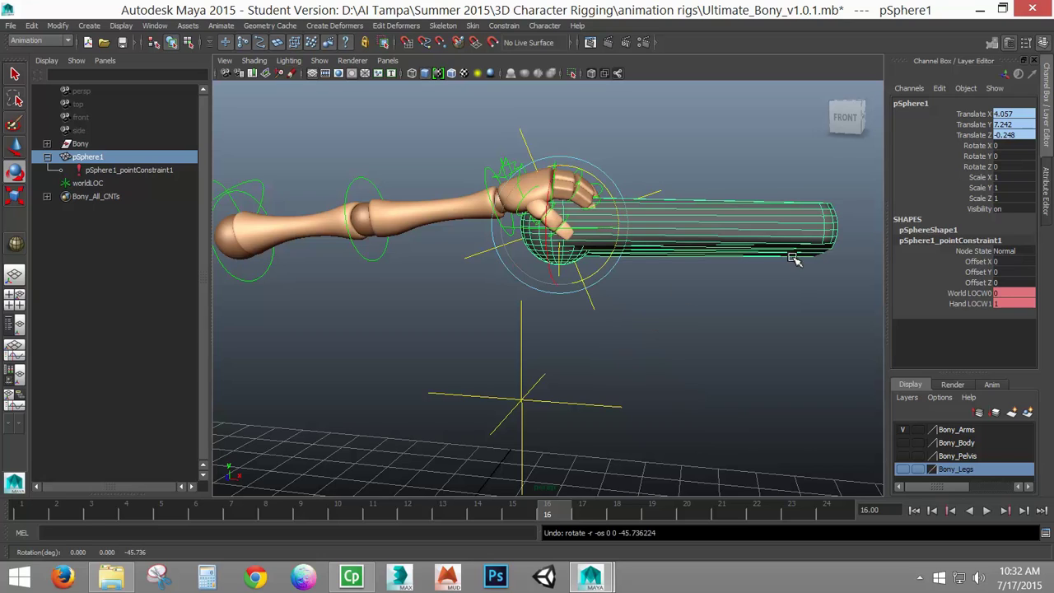
Highlight the stretched sphere's Rotate X, Y and Z channels and scrub back through the early frames to examine its orientation.
drag(975, 146, 967, 171)
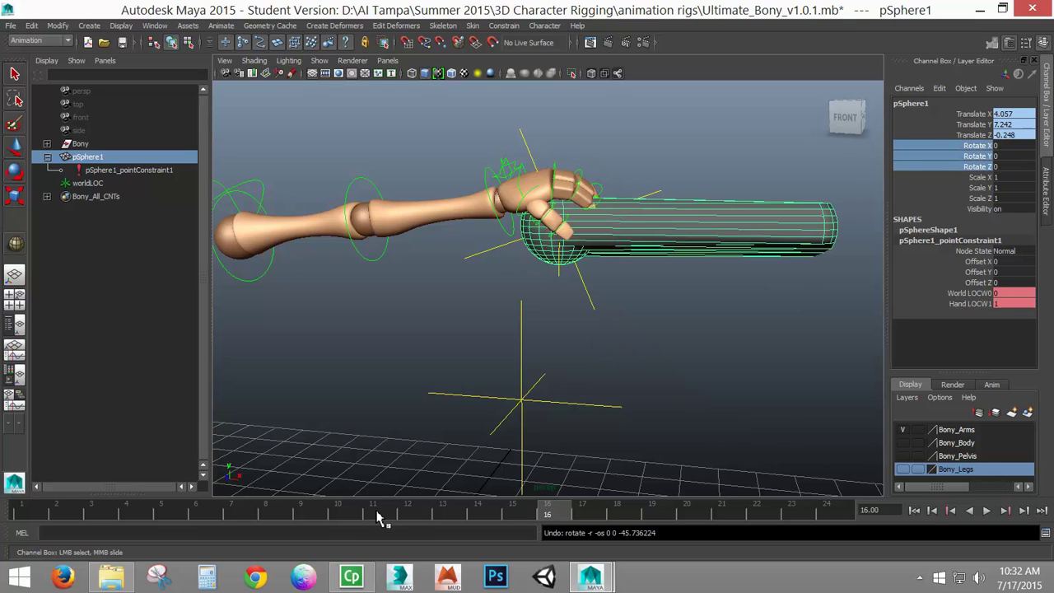
drag(377, 517, 14, 515)
key(alt+v)
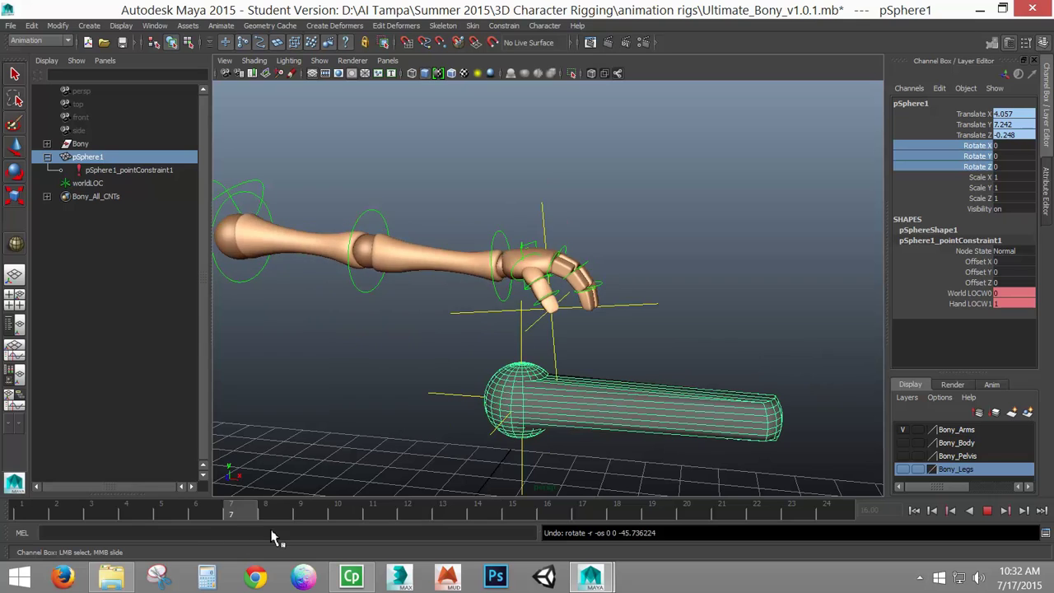
At frame 10, orient-constrain pSphere1 to the handLOC locator, with the constraint options reset to their defaults.
mouse_move(557, 513)
mouse_down()
mouse_move(348, 540)
mouse_move(19, 536)
mouse_up()
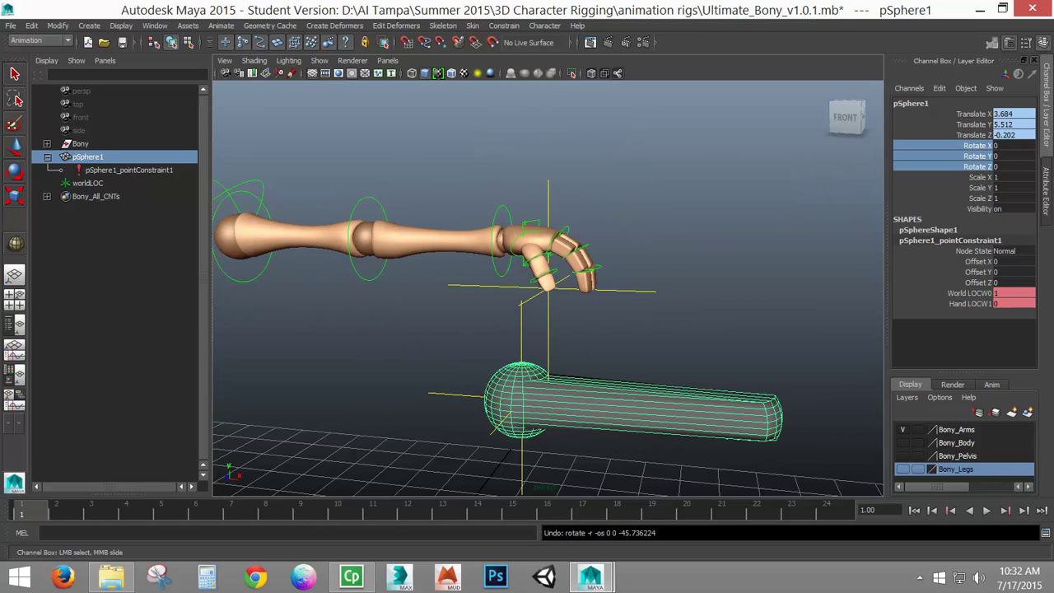
click(509, 26)
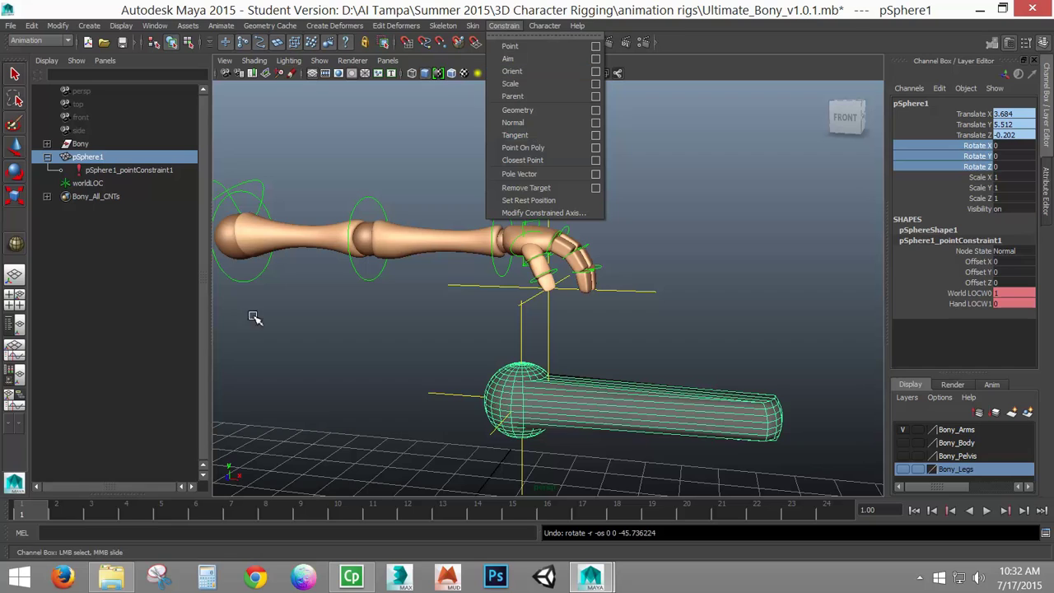
drag(78, 514, 354, 516)
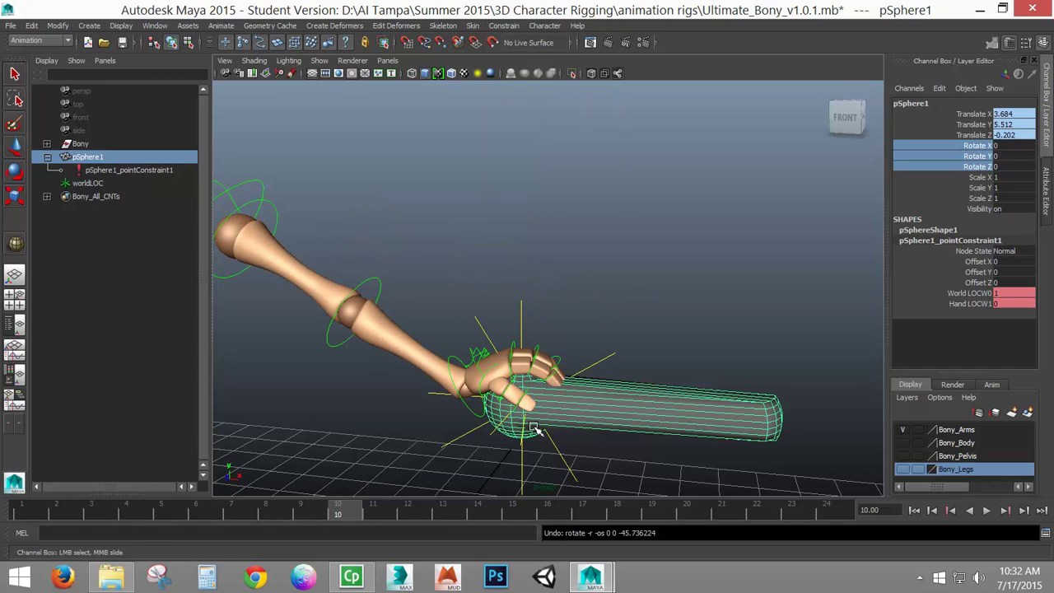
click(472, 319)
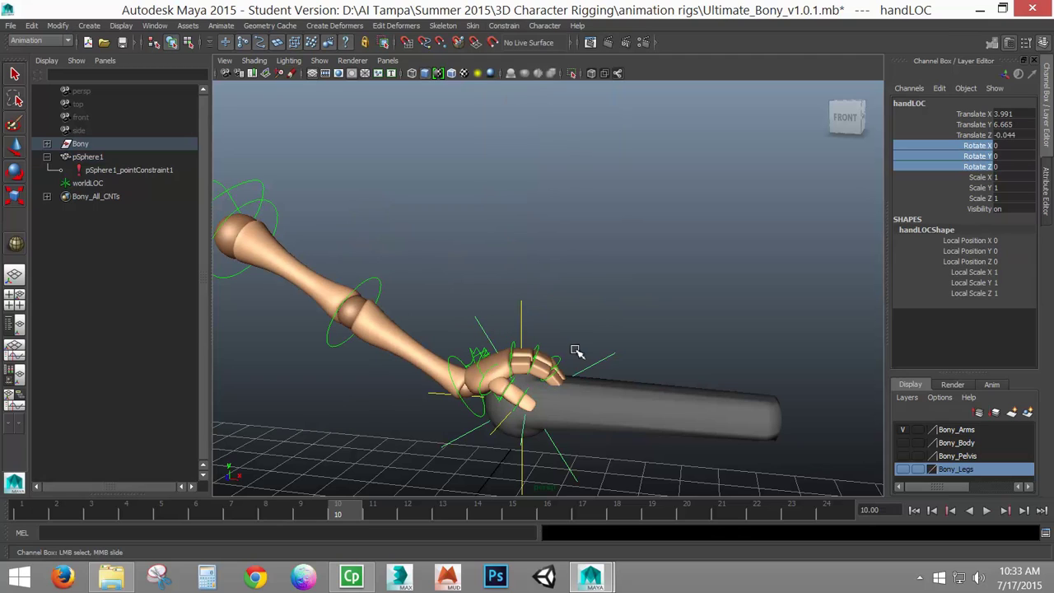
click(704, 393)
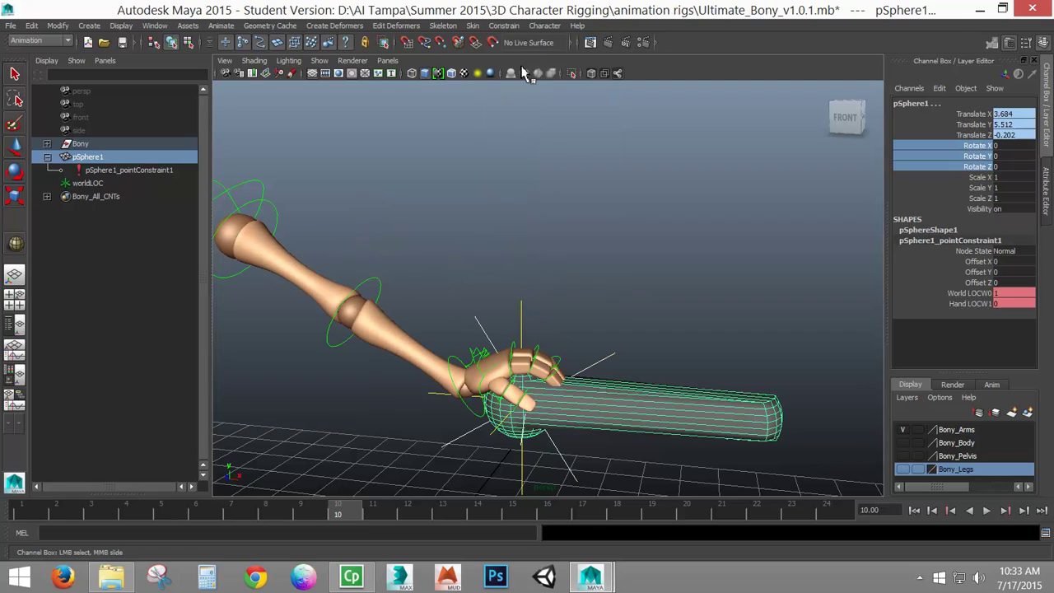
click(516, 26)
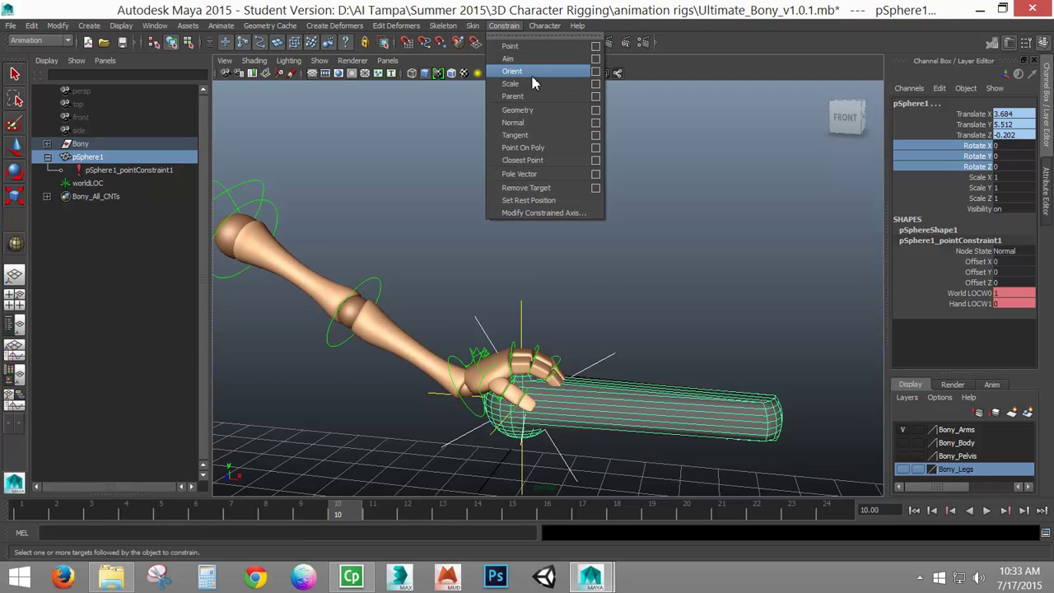
click(597, 76)
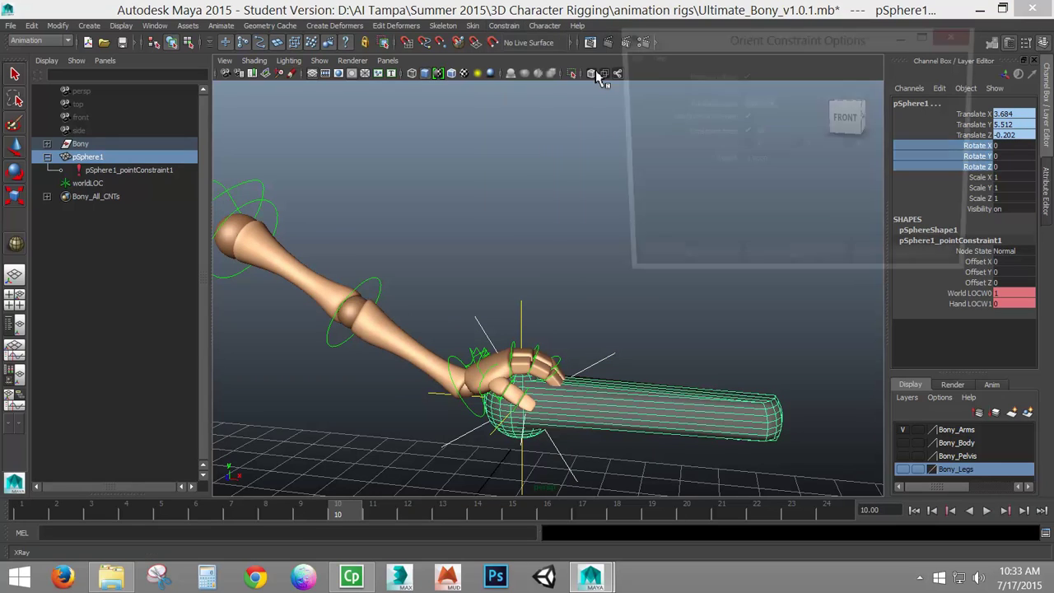
click(629, 56)
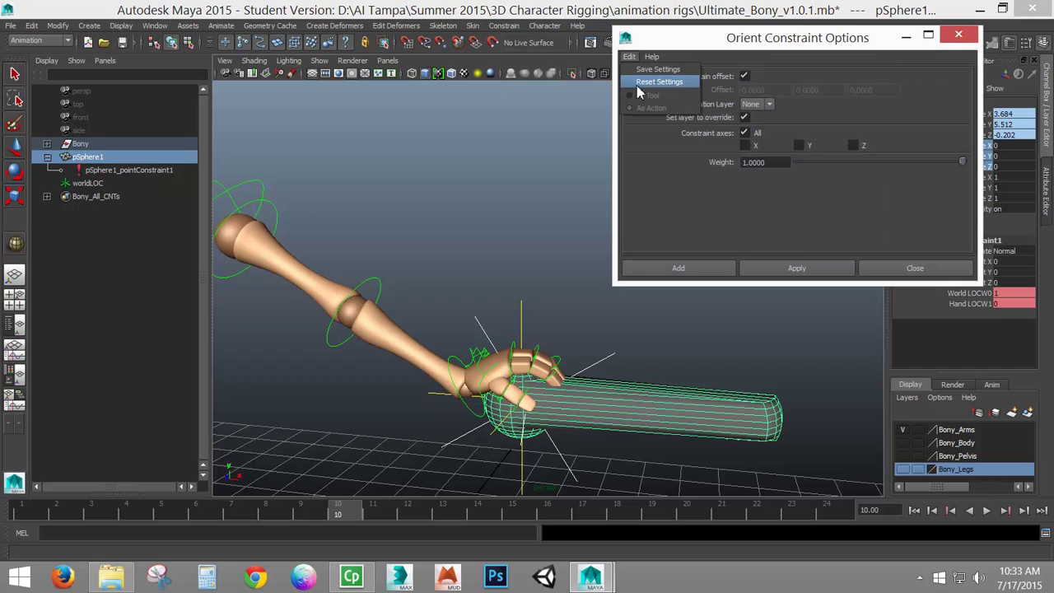
click(638, 84)
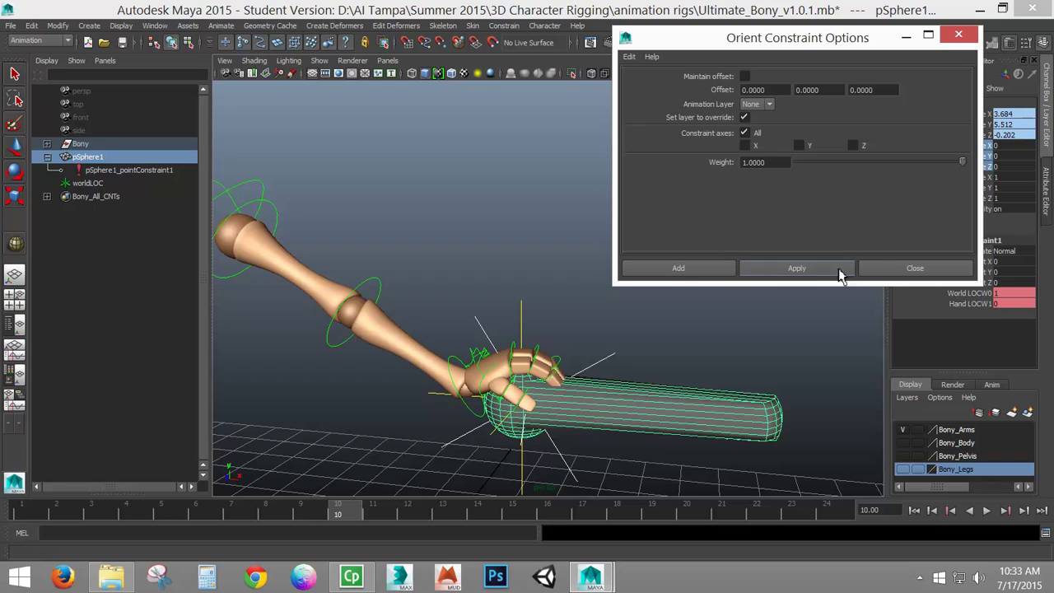
click(798, 271)
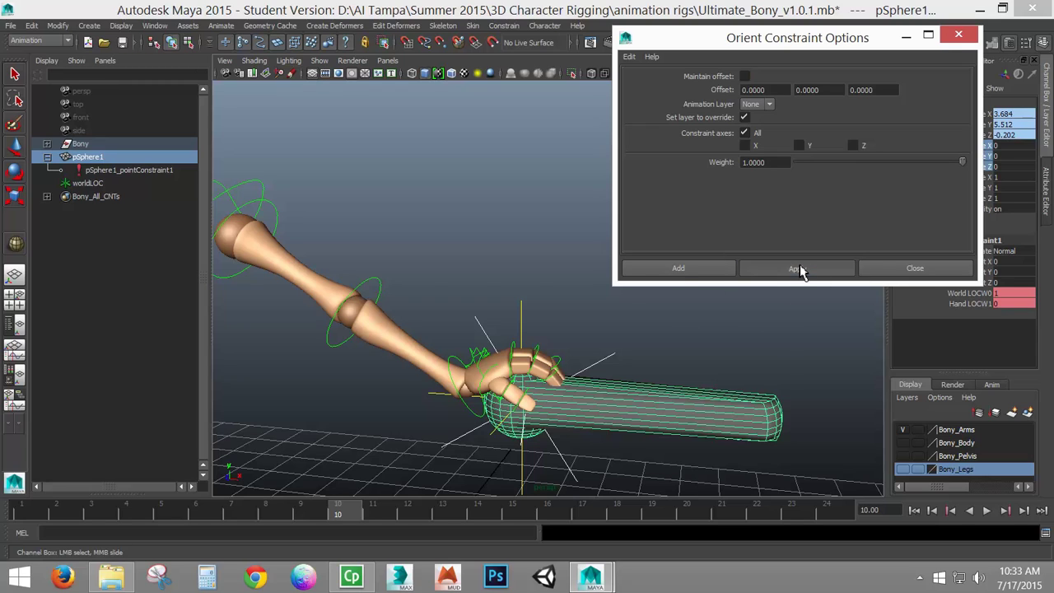
click(947, 42)
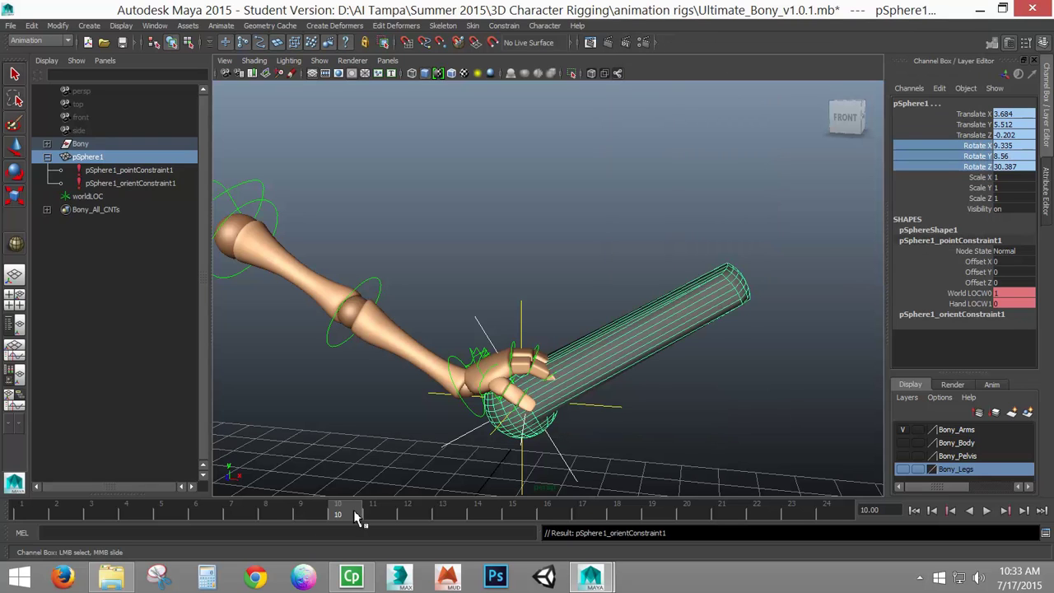
At frame 18, rotate the left wrist control to about 19.6° X, 15.0° Y and -15.9° Z.
key(alt+v)
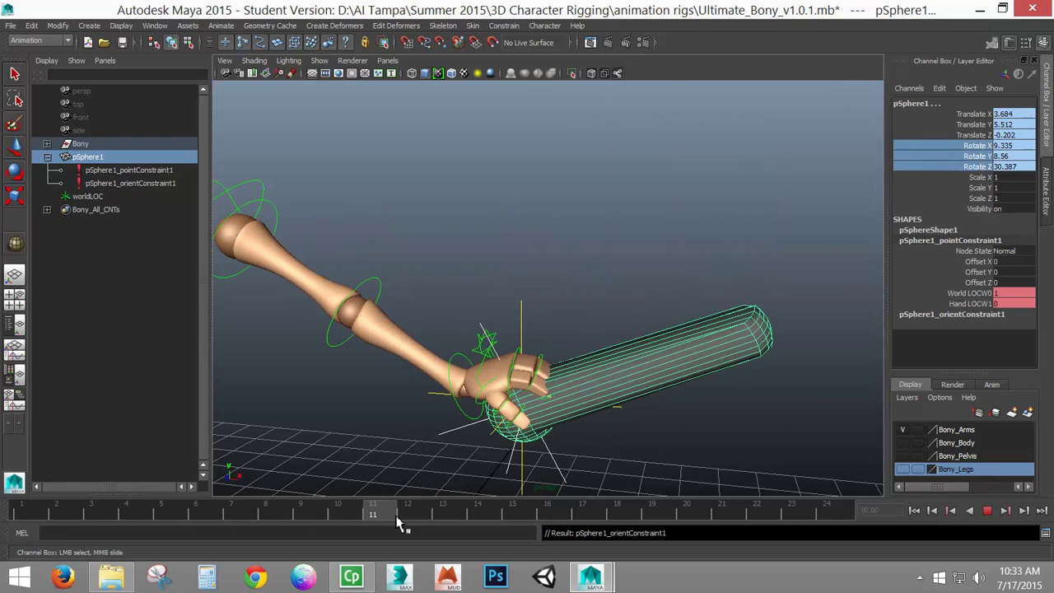
drag(398, 519, 617, 511)
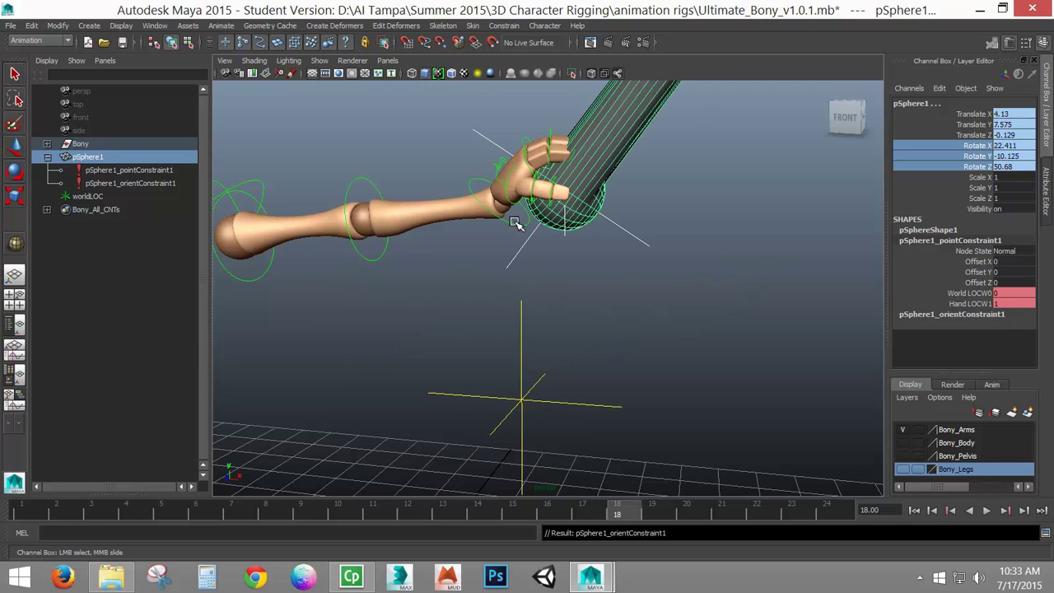
click(512, 230)
key(e)
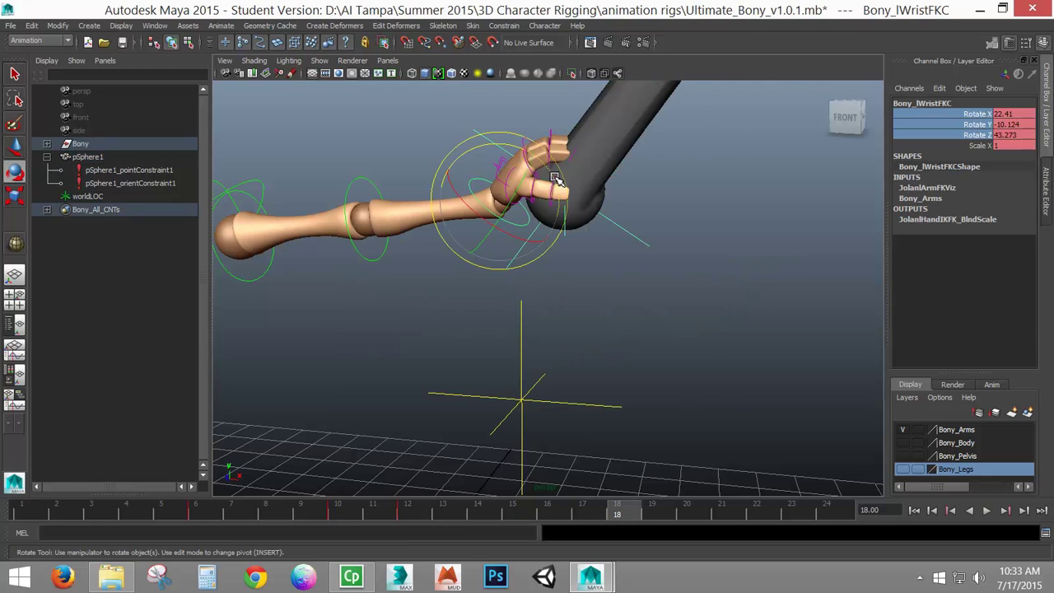
drag(558, 182, 574, 271)
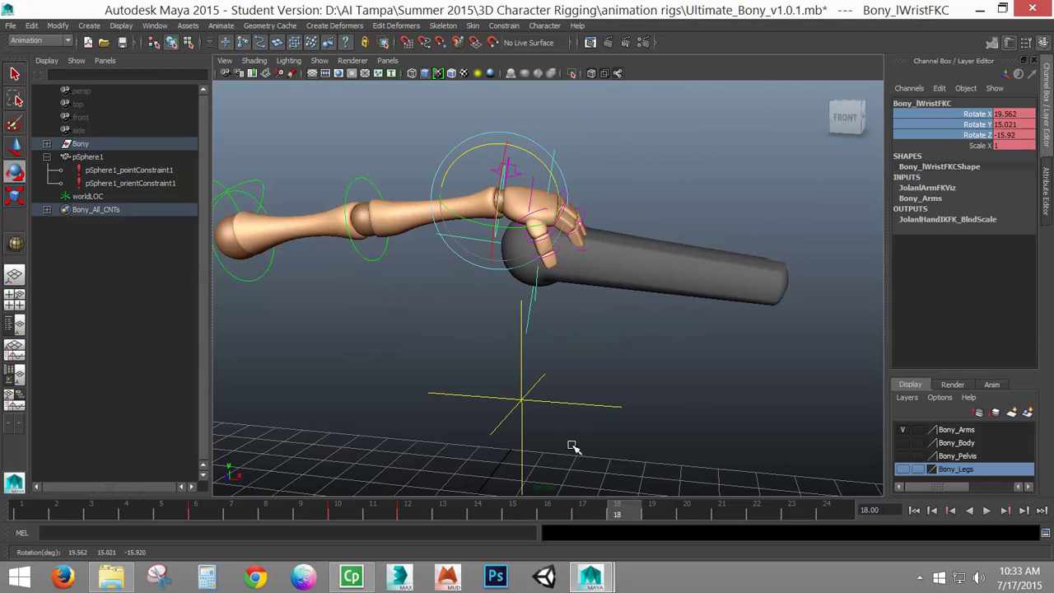
Scrub back through the early frames to examine how the bar follows the hand's rotation, and select the bar at frame 9.
mouse_move(560, 509)
mouse_down()
mouse_move(400, 513)
mouse_move(522, 537)
mouse_move(23, 532)
mouse_move(277, 543)
mouse_up()
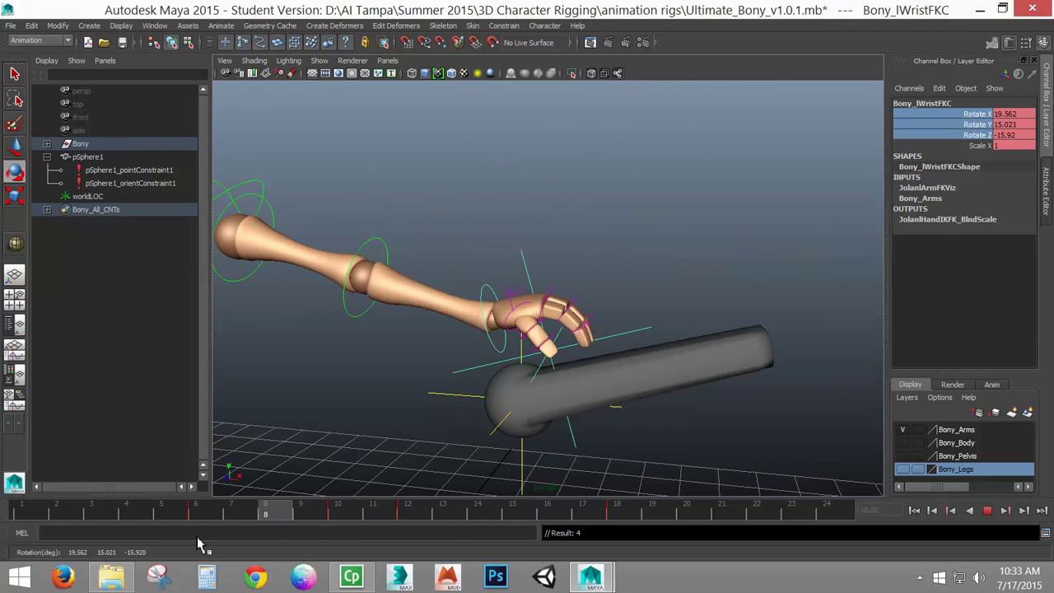
drag(197, 543, 322, 536)
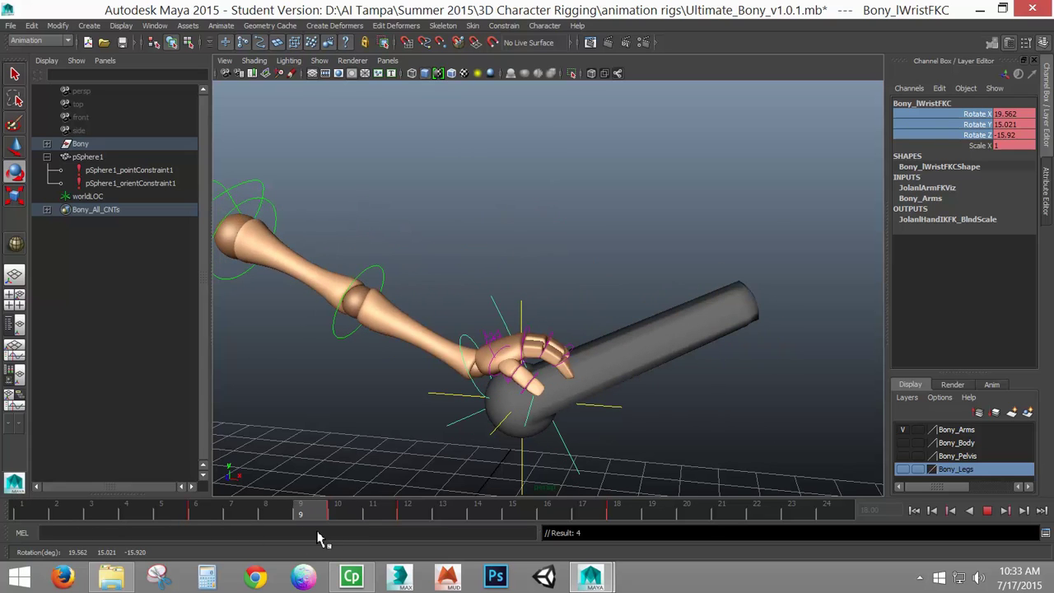
click(626, 350)
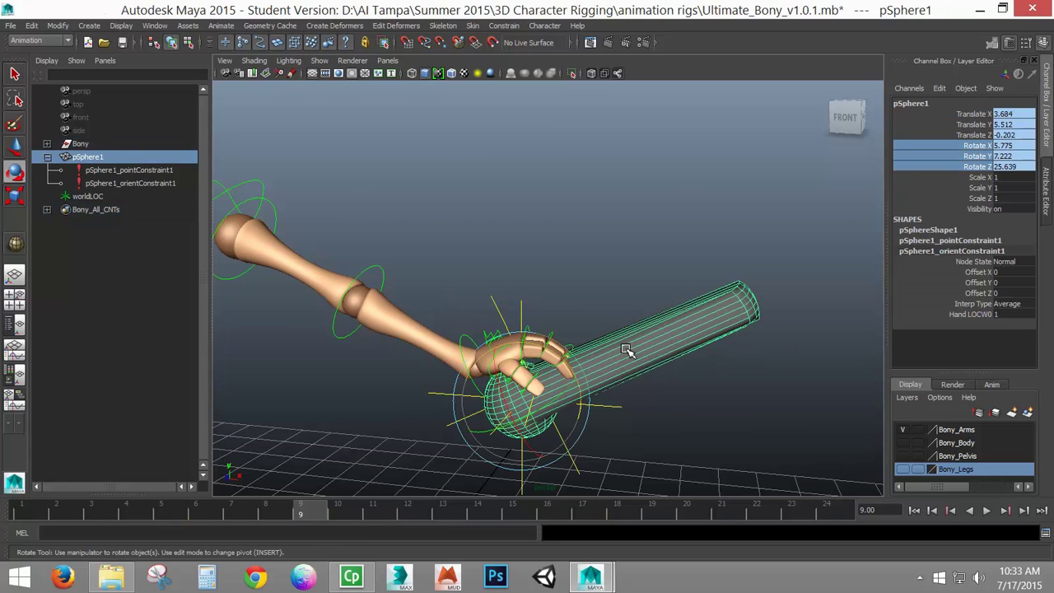
At frame 9, add worldLOC as a second orient constraint target for pSphere1.
click(613, 414)
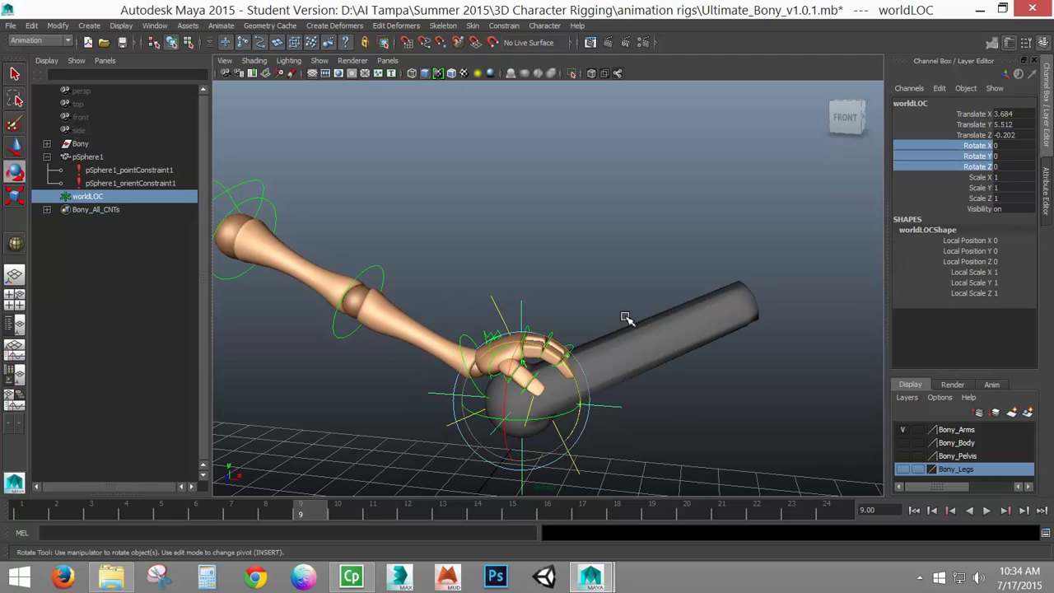
shift+click(635, 342)
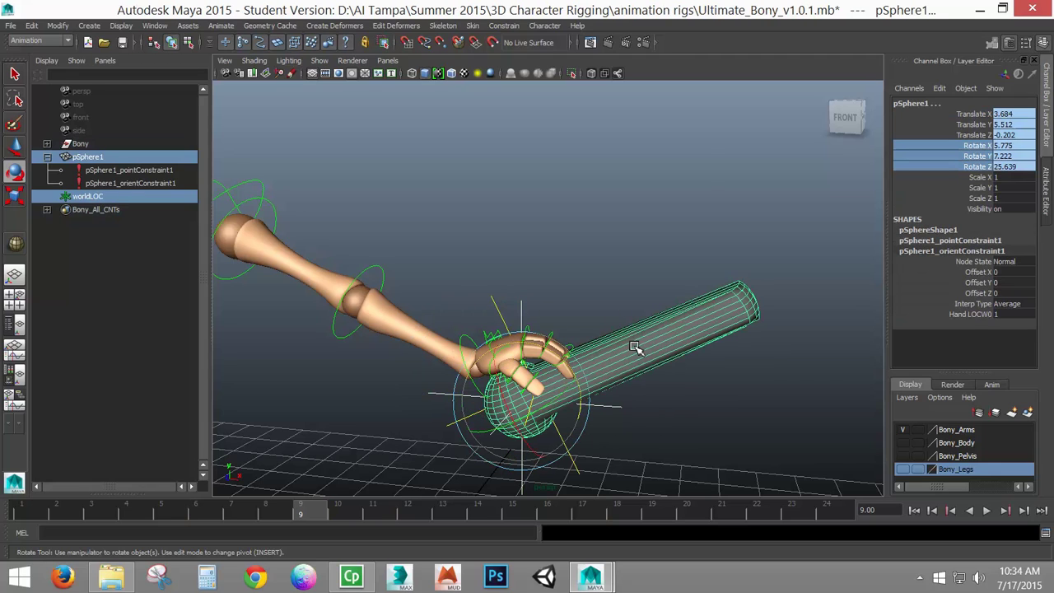
click(498, 27)
click(515, 84)
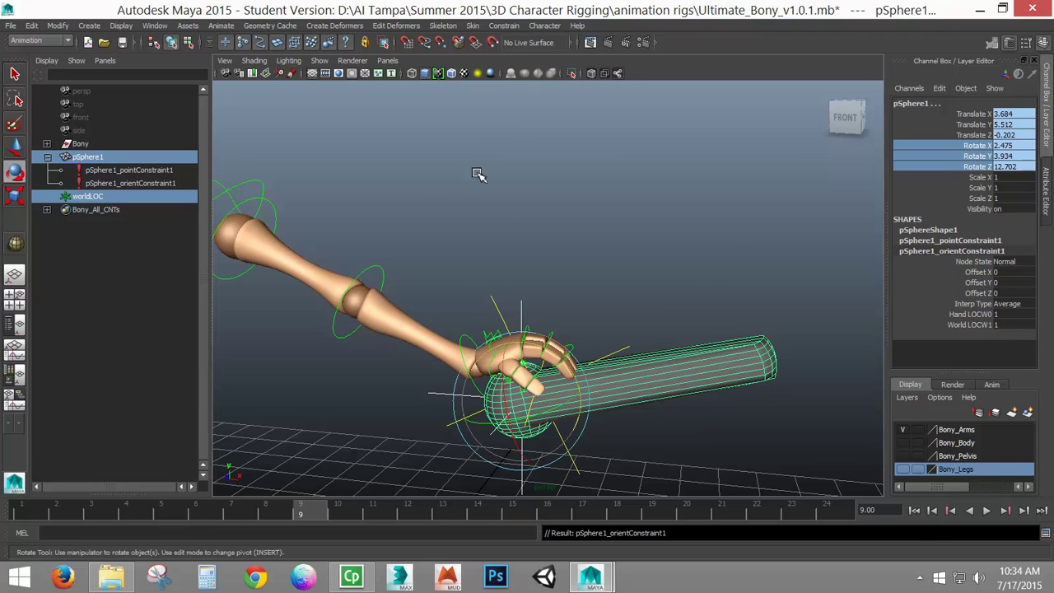
At frame 9, set the orient constraint's Hand LOCW0 weight to 0 and key it together with World LOCW1.
double_click(1013, 314)
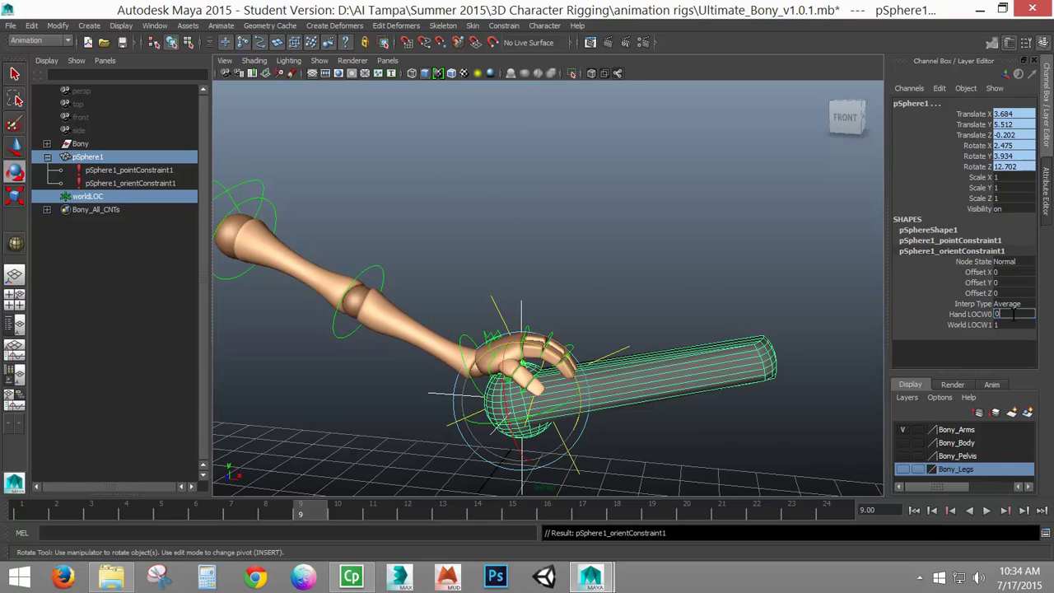
text(0)
key(Return)
drag(964, 313, 962, 325)
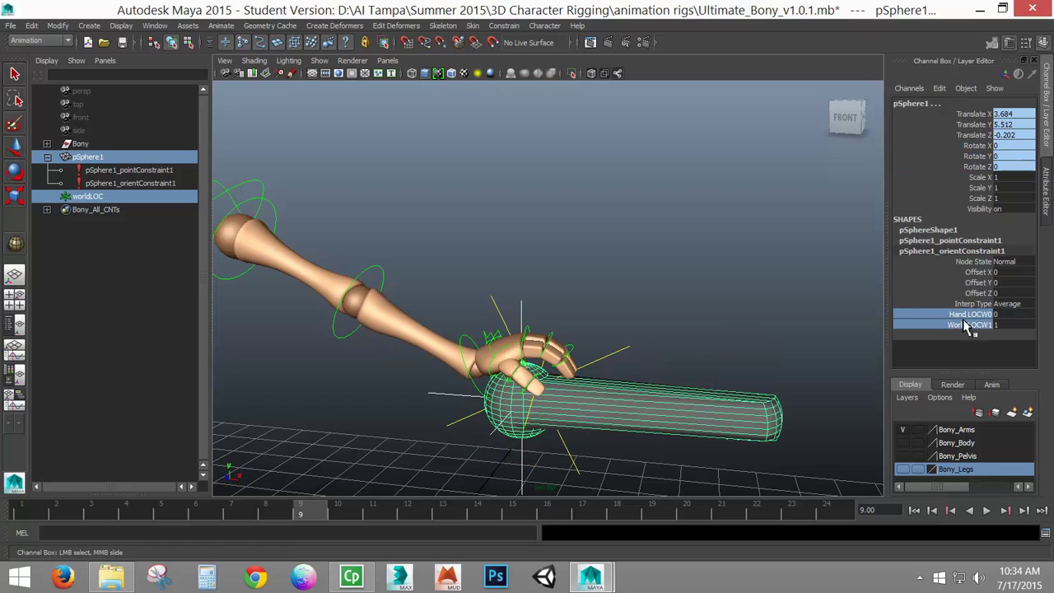
right_click(962, 321)
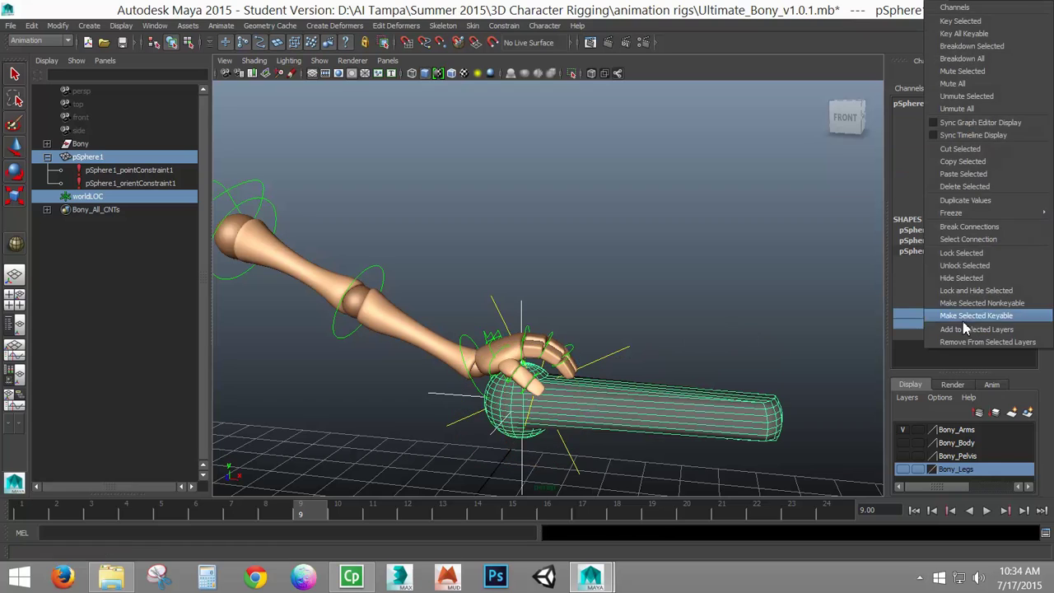
click(959, 20)
At frame 12, set the orient constraint's Hand LOCW0 to 1 and World LOCW1 to 0, and key both weights.
drag(327, 512, 414, 523)
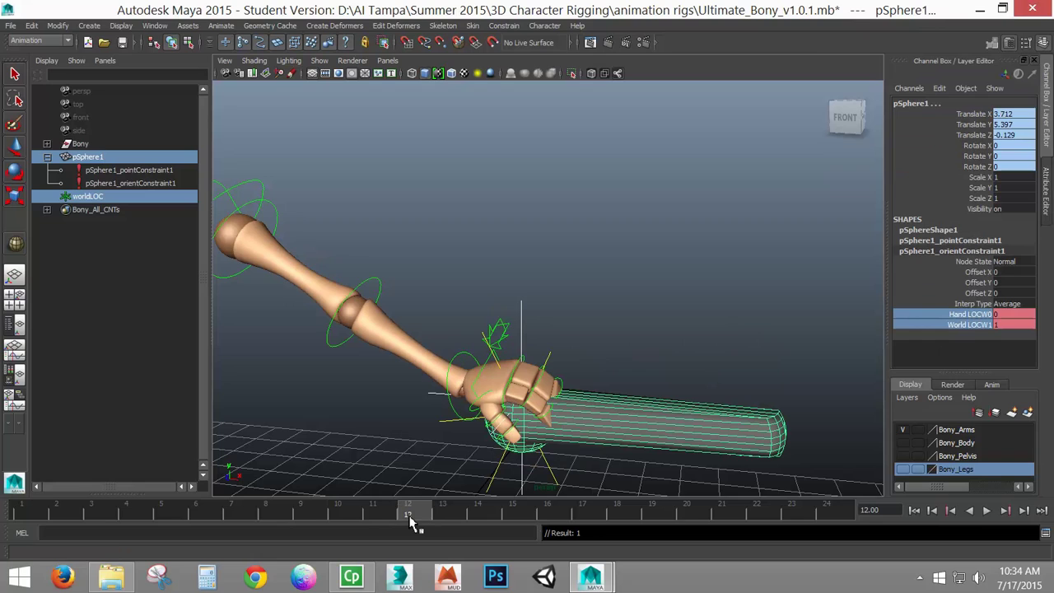
click(1007, 313)
text(0)
key(Return)
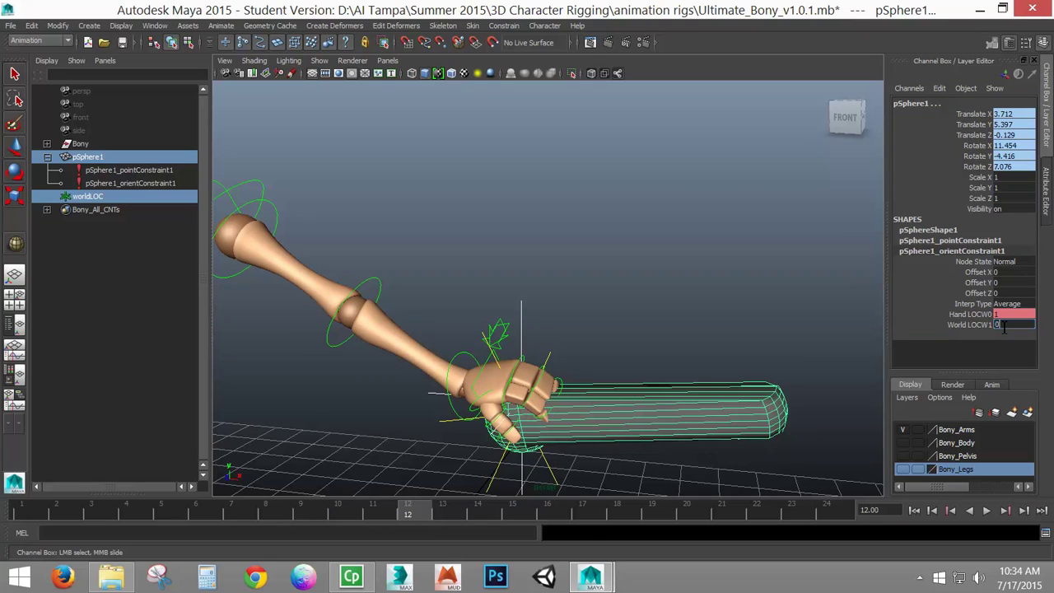
click(988, 324)
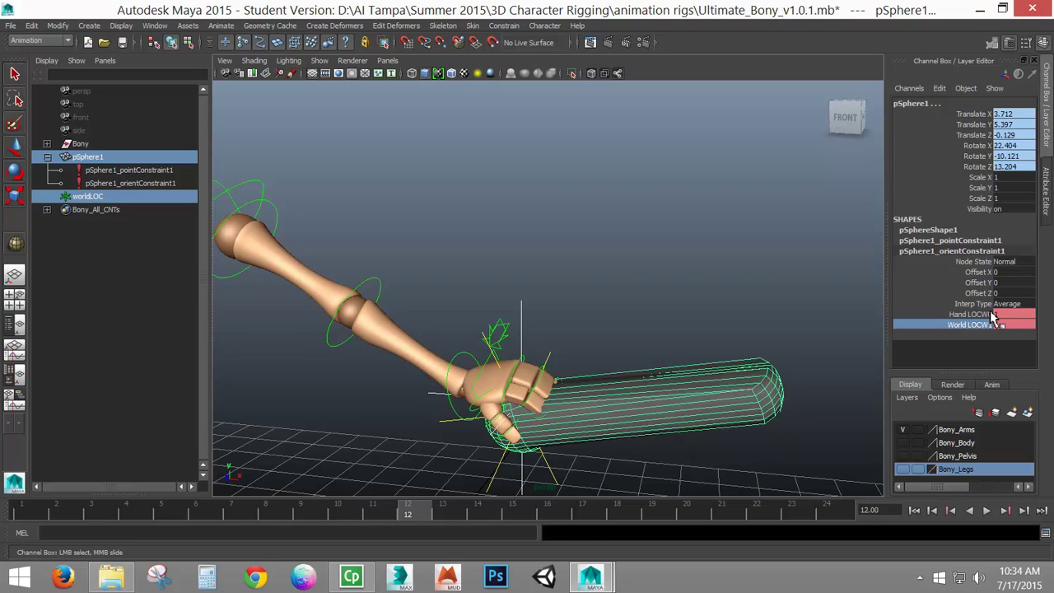
shift+click(986, 314)
right_click(987, 312)
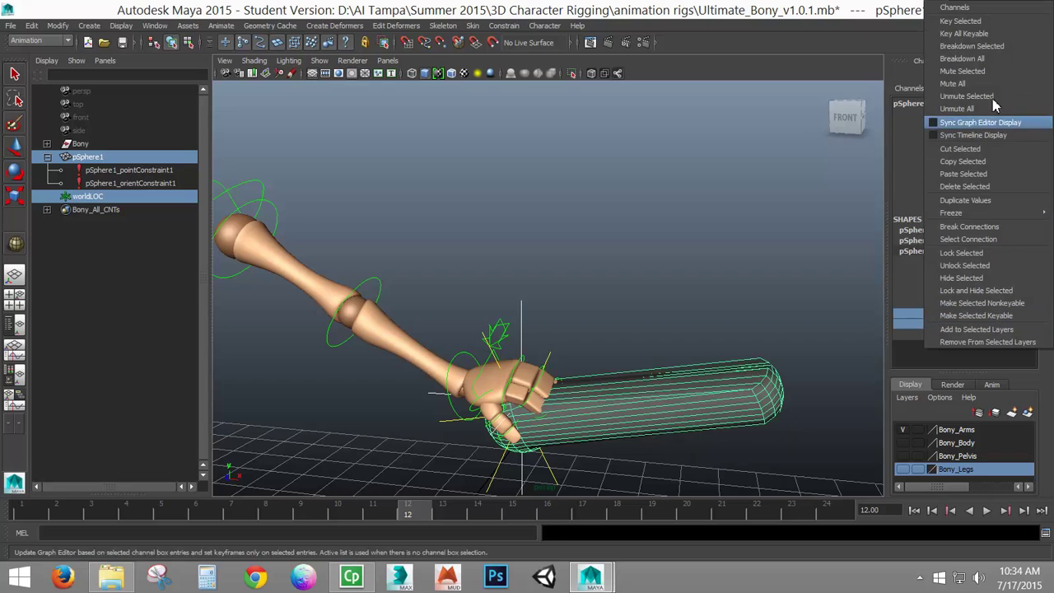
click(976, 34)
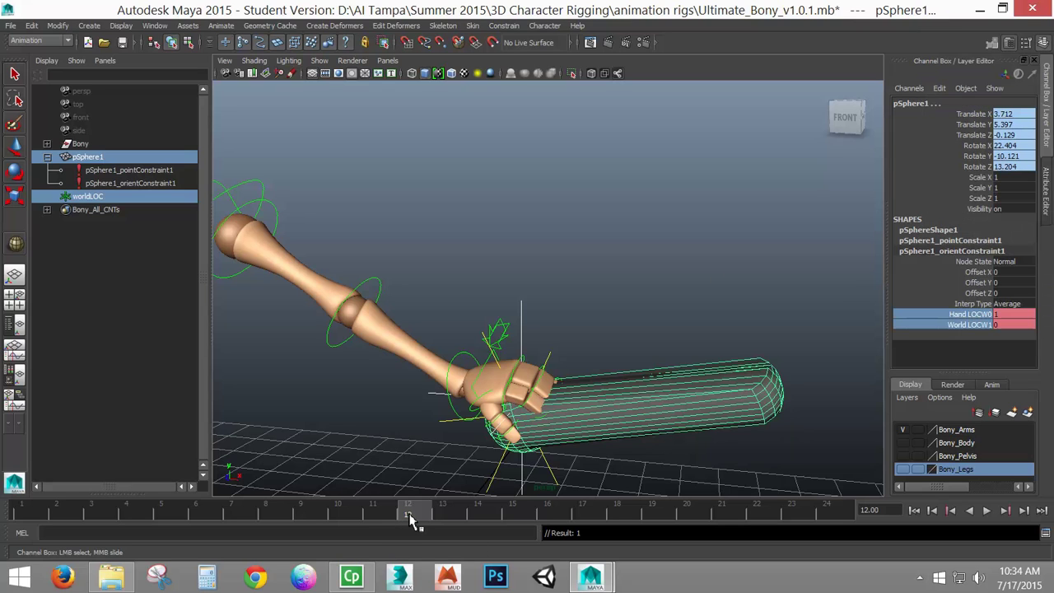
Scrub the animation from frame 1 through the pickup to examine the bar's orientation as the hand reaches it.
drag(410, 517, 33, 514)
key(alt+v)
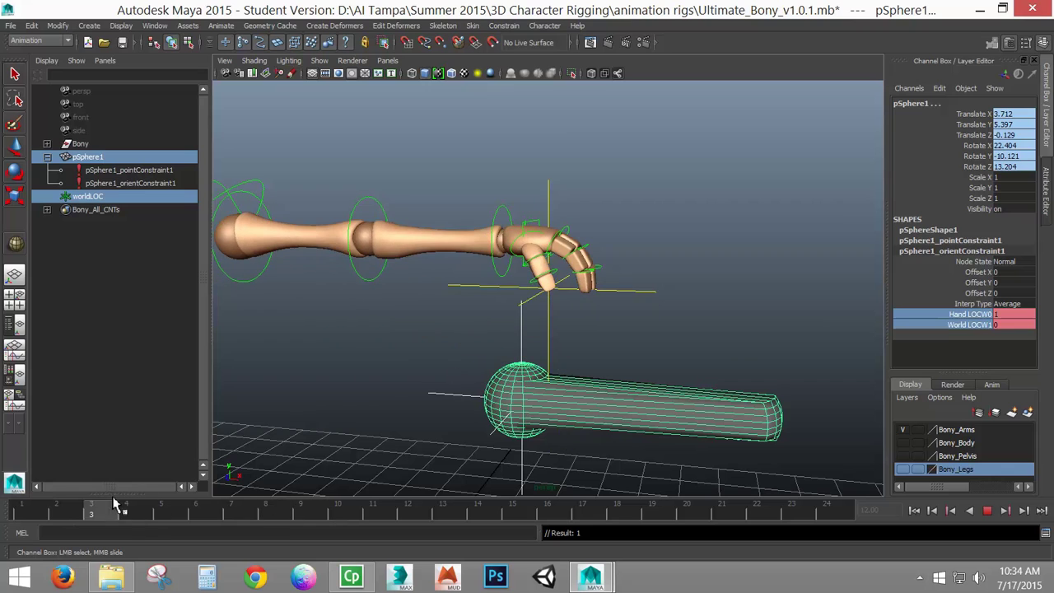
mouse_move(115, 504)
mouse_down()
mouse_move(407, 517)
mouse_move(274, 518)
mouse_move(576, 519)
mouse_move(637, 508)
mouse_move(437, 508)
mouse_move(688, 527)
mouse_move(348, 525)
mouse_move(655, 513)
mouse_move(301, 532)
mouse_move(535, 513)
mouse_move(365, 516)
mouse_move(543, 504)
mouse_move(304, 522)
mouse_move(318, 525)
mouse_up()
click(442, 514)
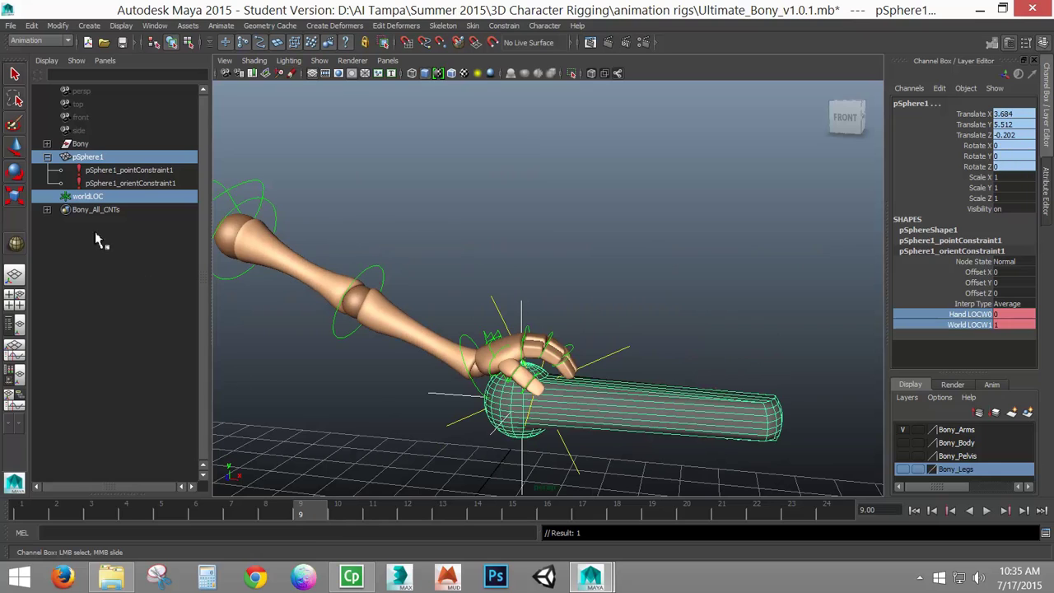
Delete the orient constraint from pSphere1, keeping its point constraint.
click(139, 186)
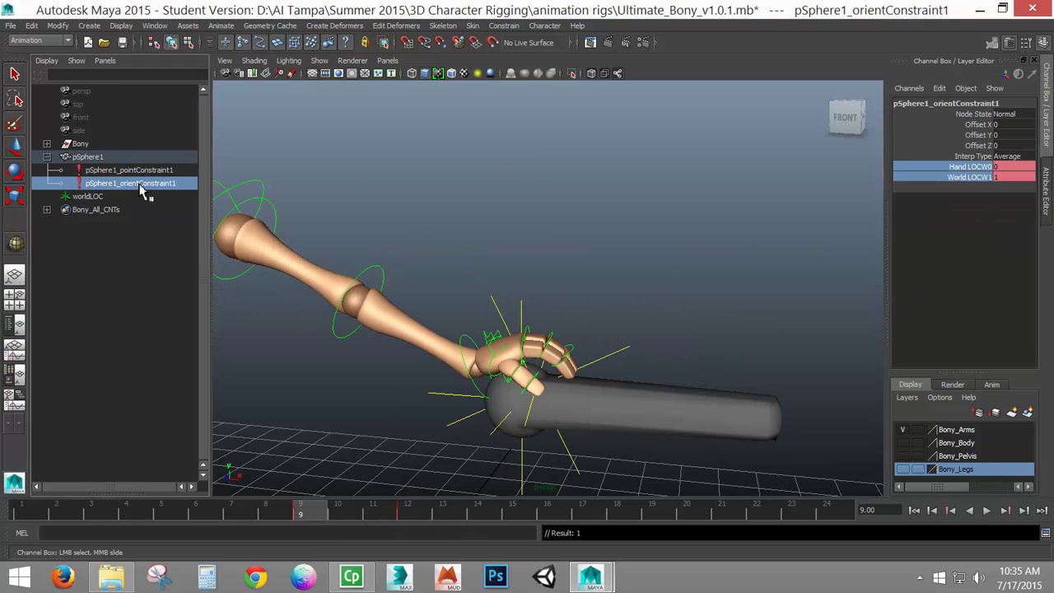
key(Delete)
At frame 10, orient-constrain pSphere1 to the hand locator with Maintain offset enabled on all axes.
key(alt+v)
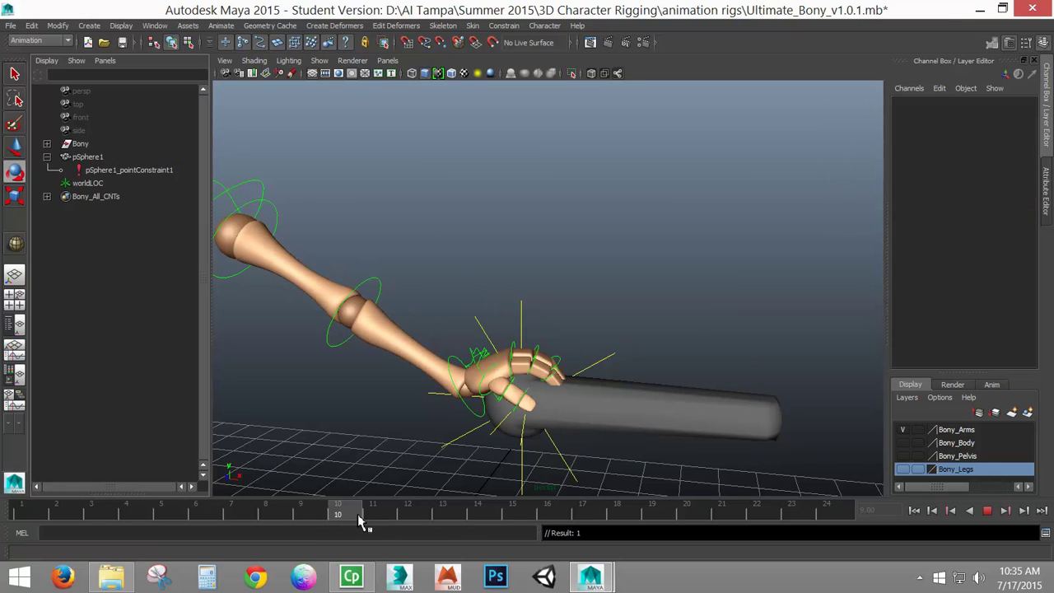
key(alt+v)
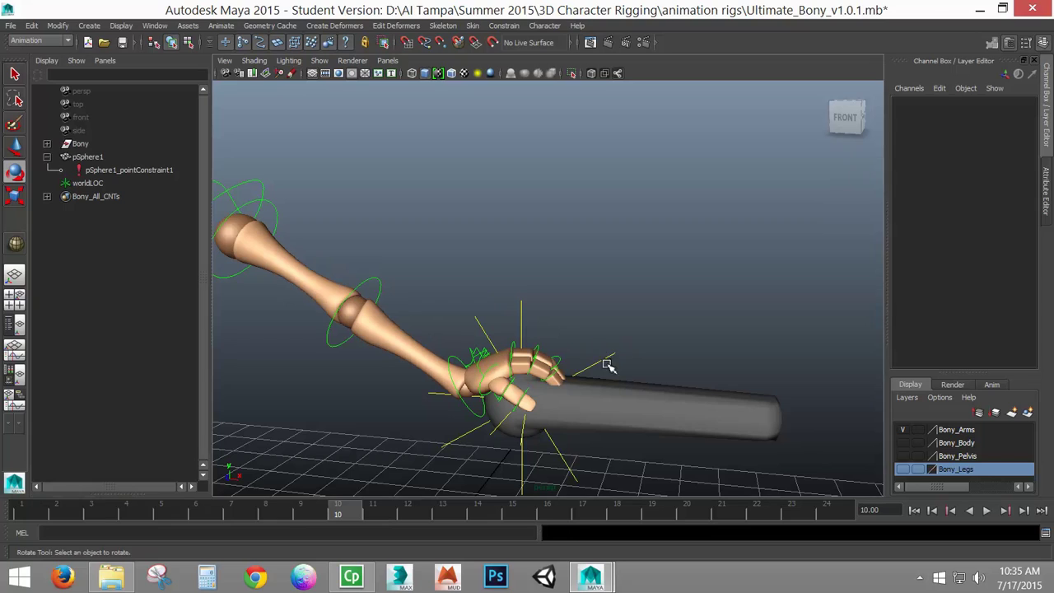
click(641, 392)
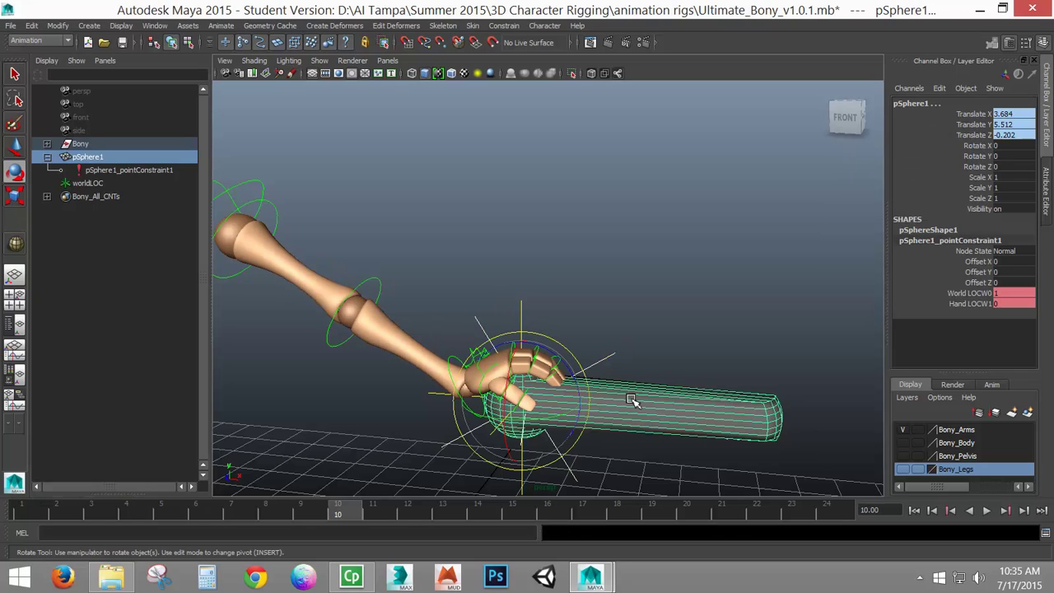
click(504, 25)
click(597, 72)
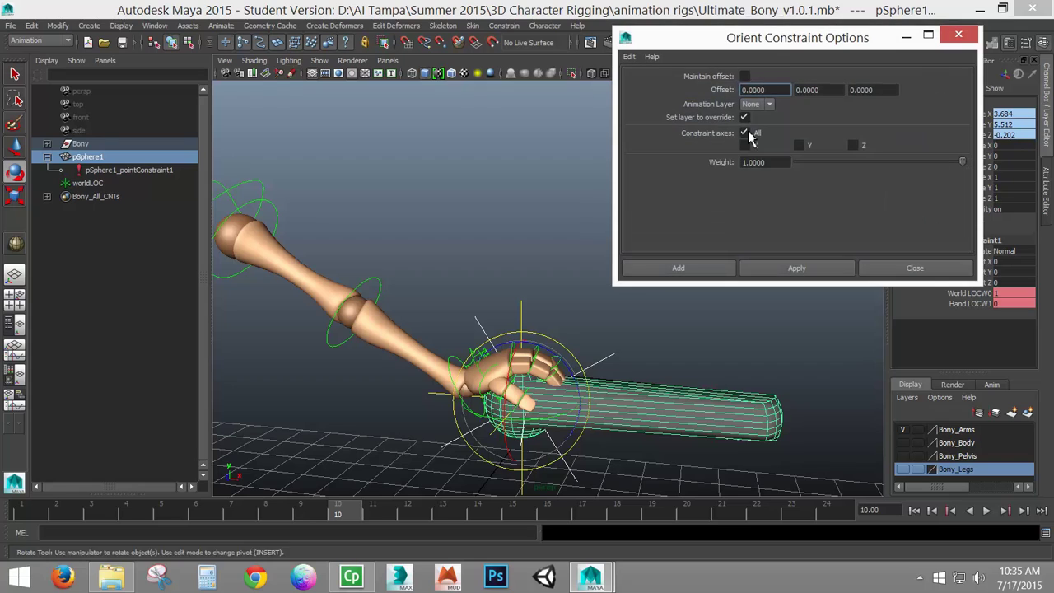
click(745, 76)
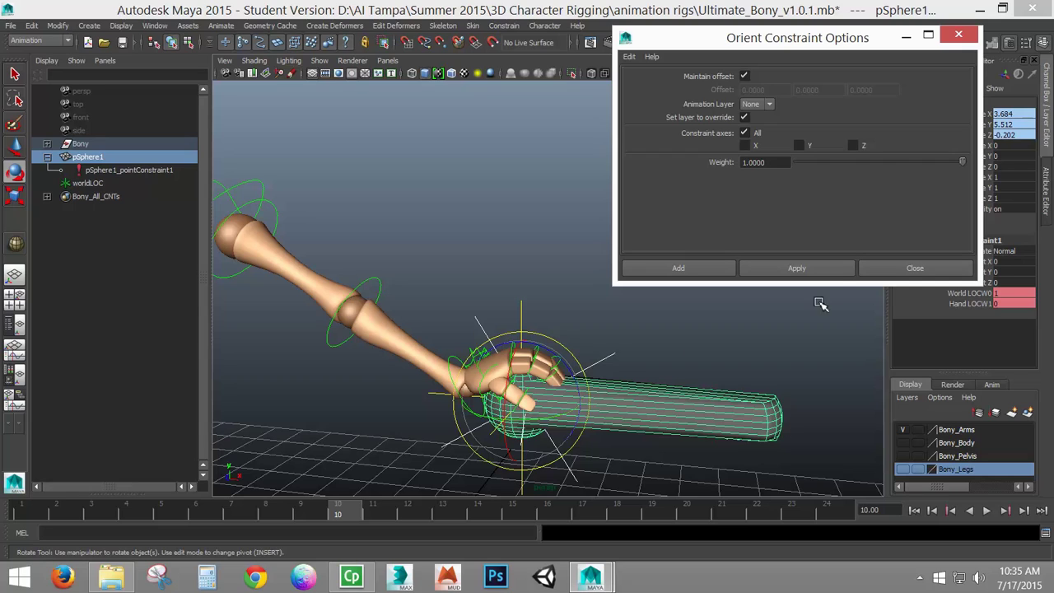
click(824, 268)
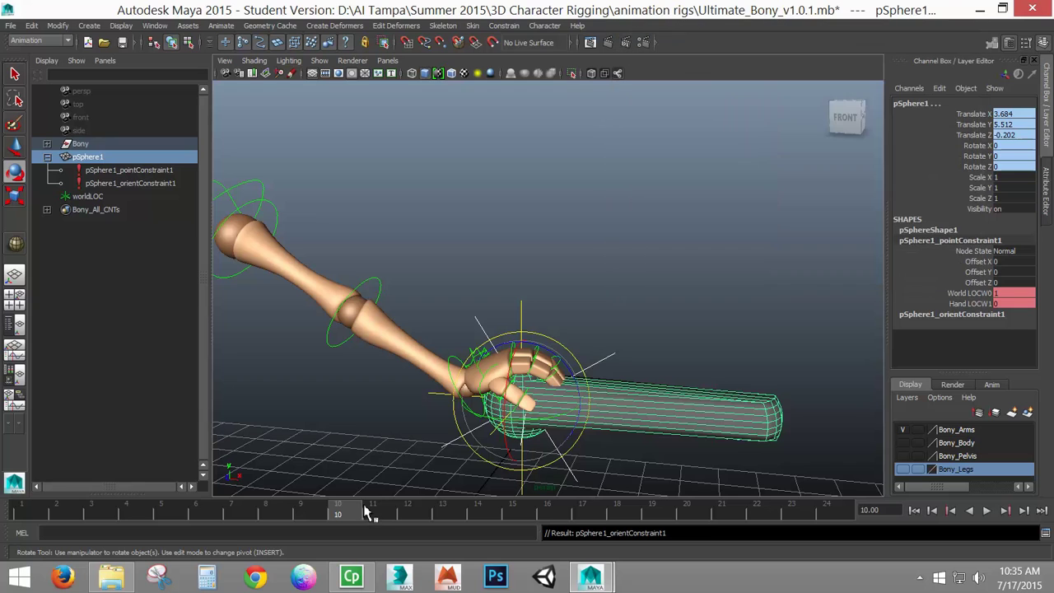
At frame 9, add worldLOC as a second target of pSphere1's orient constraint.
drag(365, 508, 302, 519)
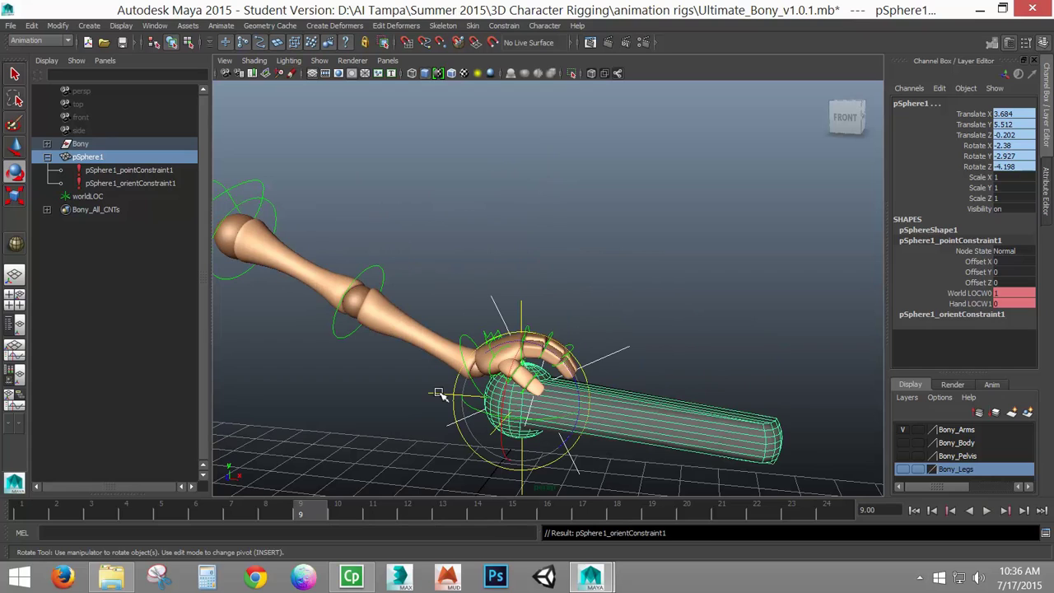
click(461, 416)
shift+click(626, 414)
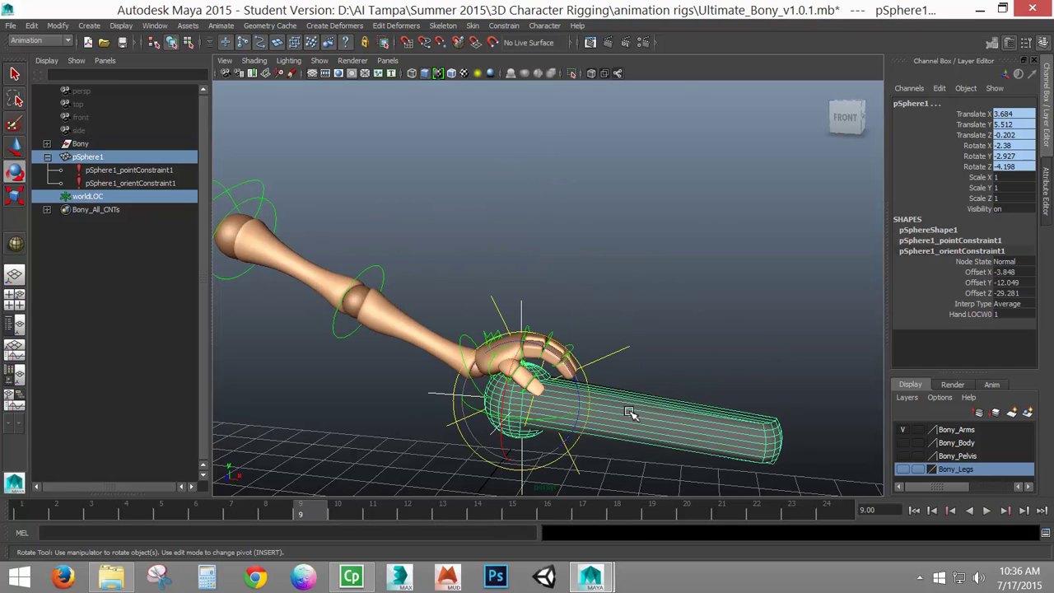
click(503, 26)
click(535, 72)
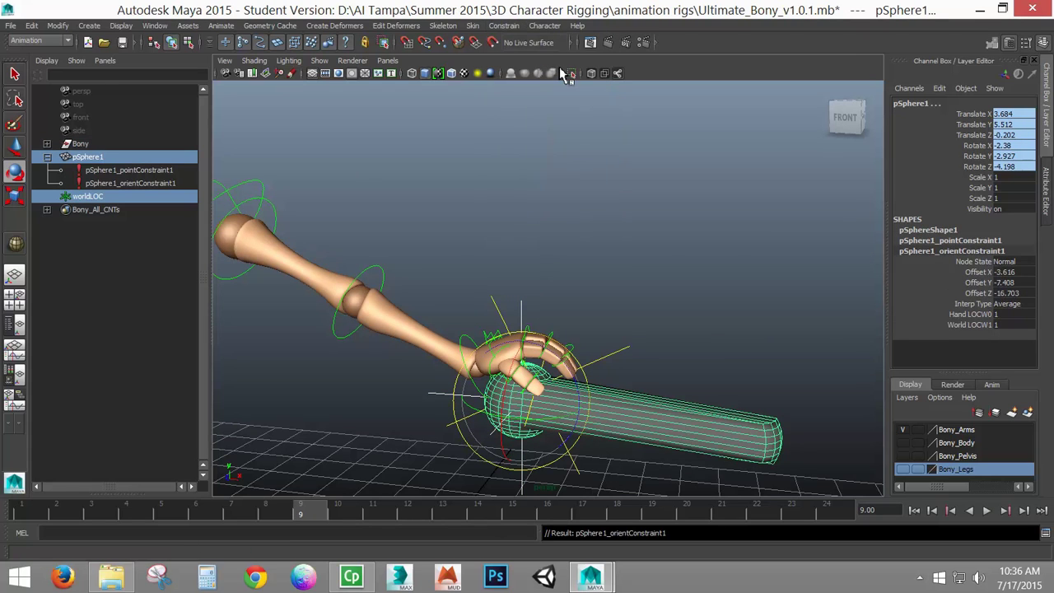
Set the new orient constraint's Hand LOCW0 weight to 0 at frame 9 and key it together with World LOCW1.
click(1017, 317)
text(0)
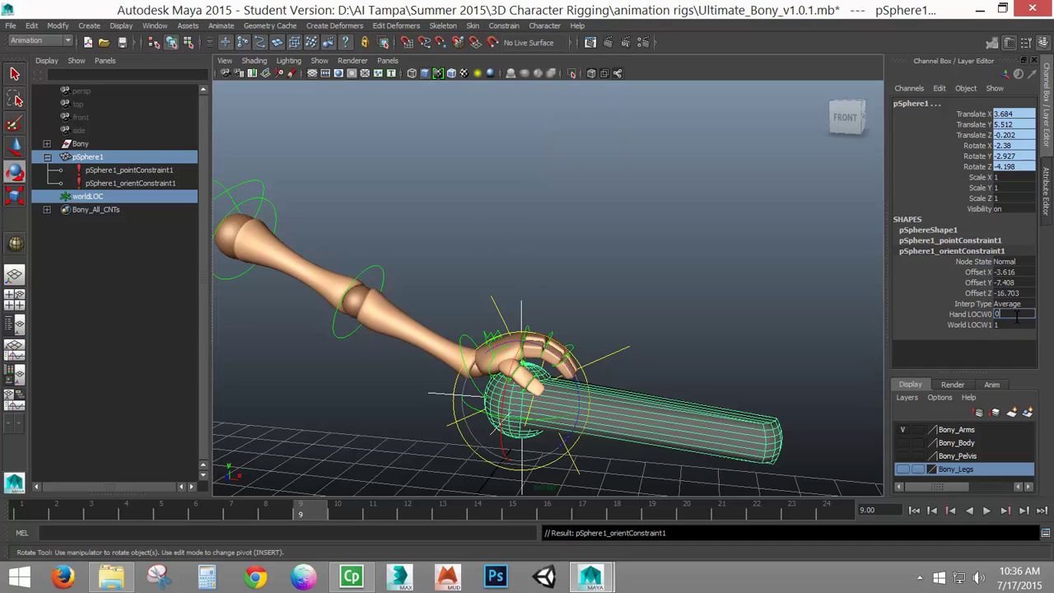
key(Return)
drag(975, 314, 971, 325)
right_click(972, 319)
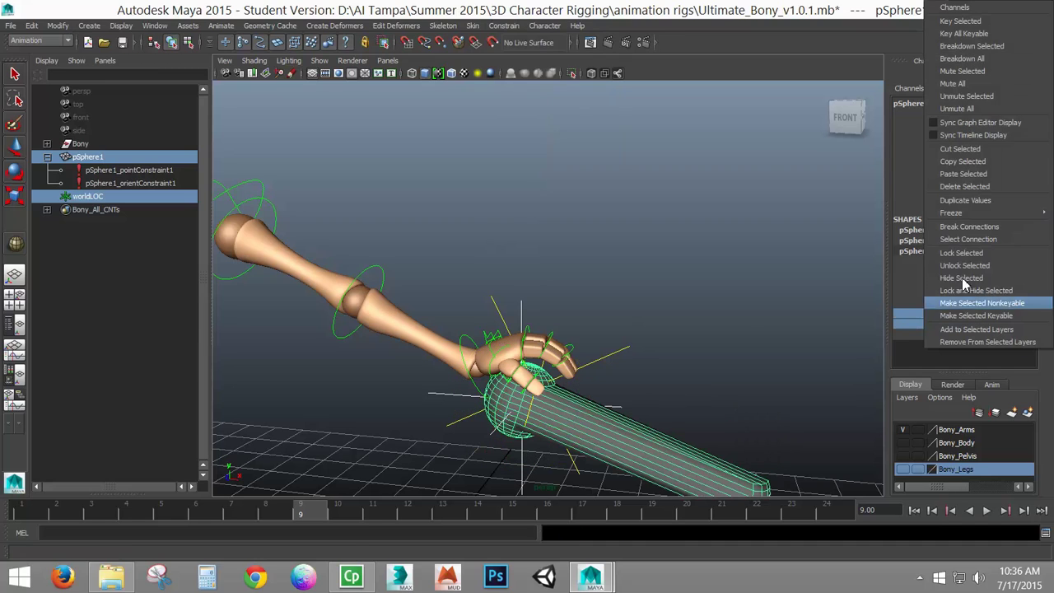
click(960, 21)
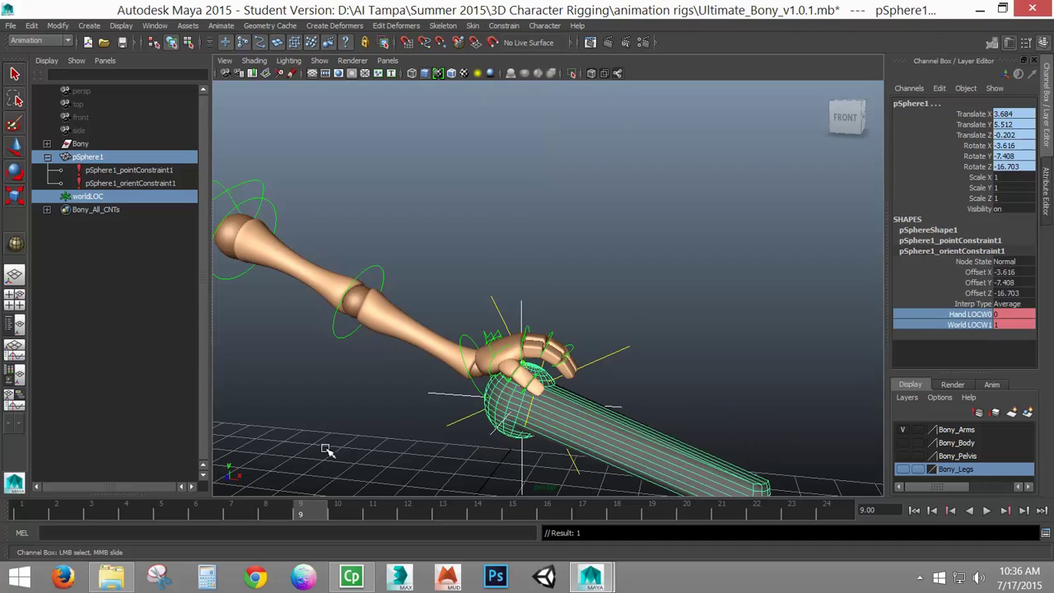
At frame 11, set the orient constraint's Hand LOCW0 to 1 and World LOCW1 to 0, and key both weights.
click(374, 510)
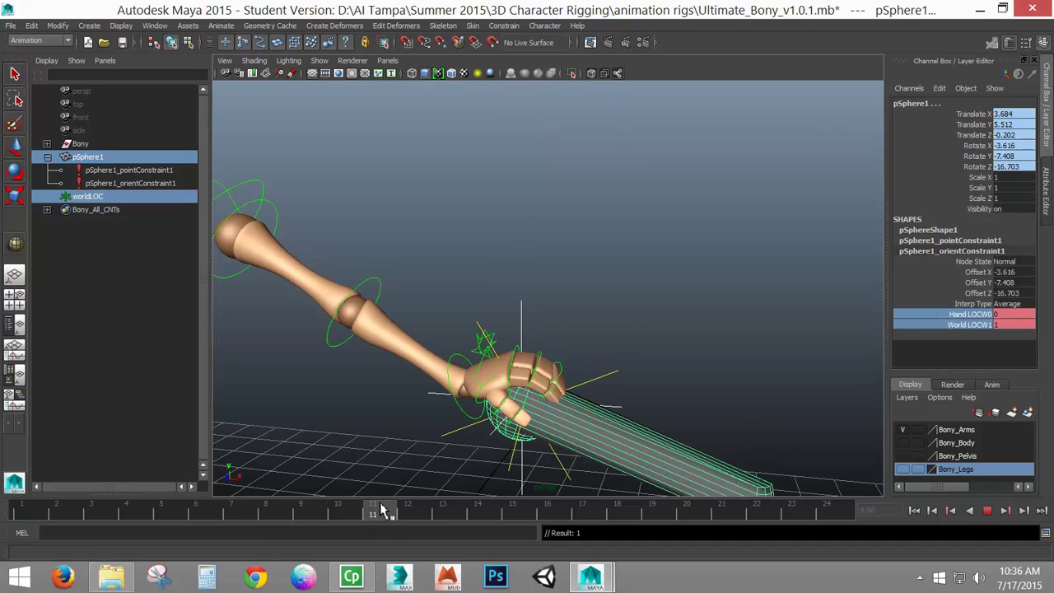
click(997, 319)
text(1)
key(Return)
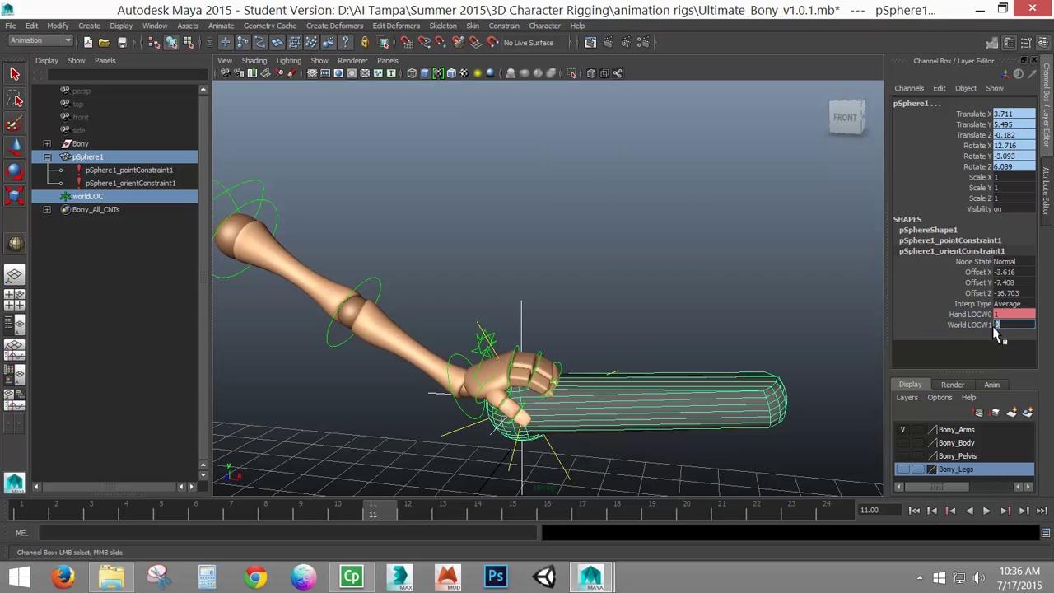
drag(976, 313, 976, 325)
right_click(981, 319)
click(960, 21)
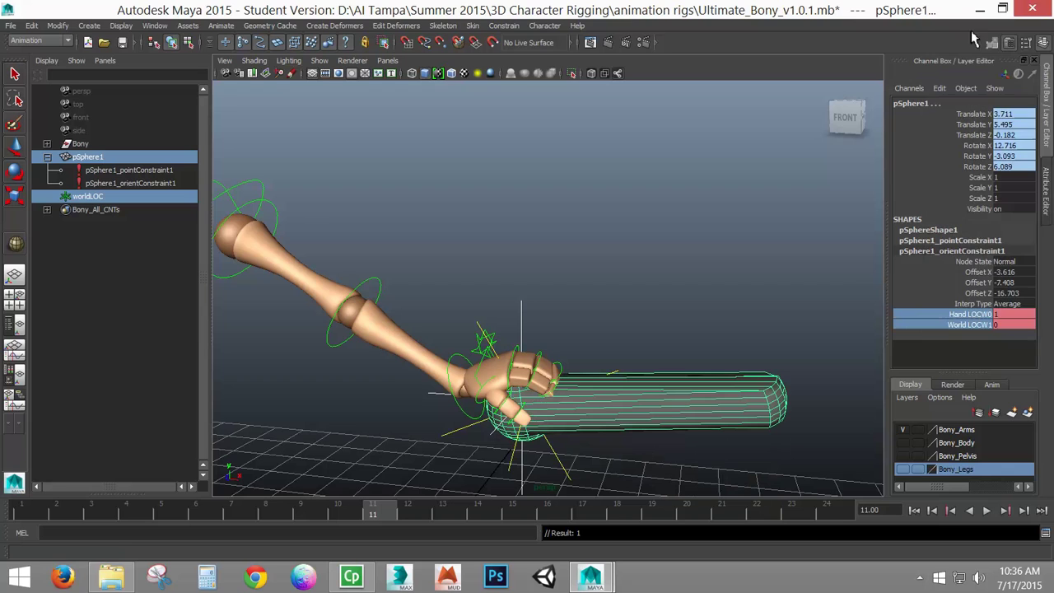
Scrub the animation from frame 11 onward to examine how the bar follows the hand, and inspect handLOC, worldLOC and pSphere1.
mouse_move(366, 511)
mouse_down()
mouse_move(305, 512)
mouse_move(428, 527)
mouse_move(555, 513)
mouse_move(409, 517)
mouse_move(670, 510)
mouse_move(370, 501)
mouse_move(684, 507)
mouse_move(698, 531)
mouse_up()
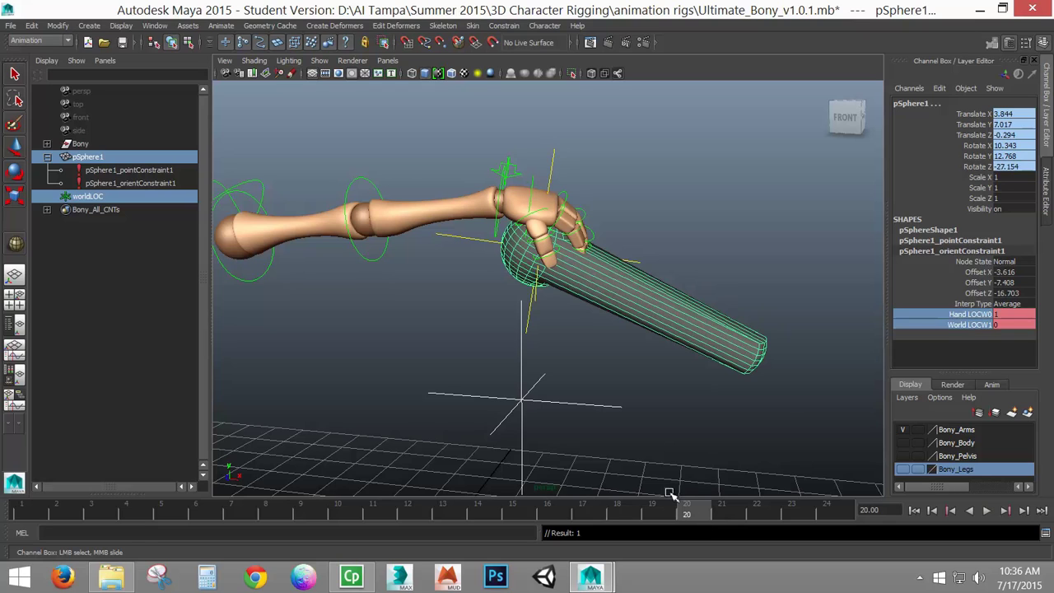
click(406, 512)
key(alt+v)
drag(407, 515, 796, 503)
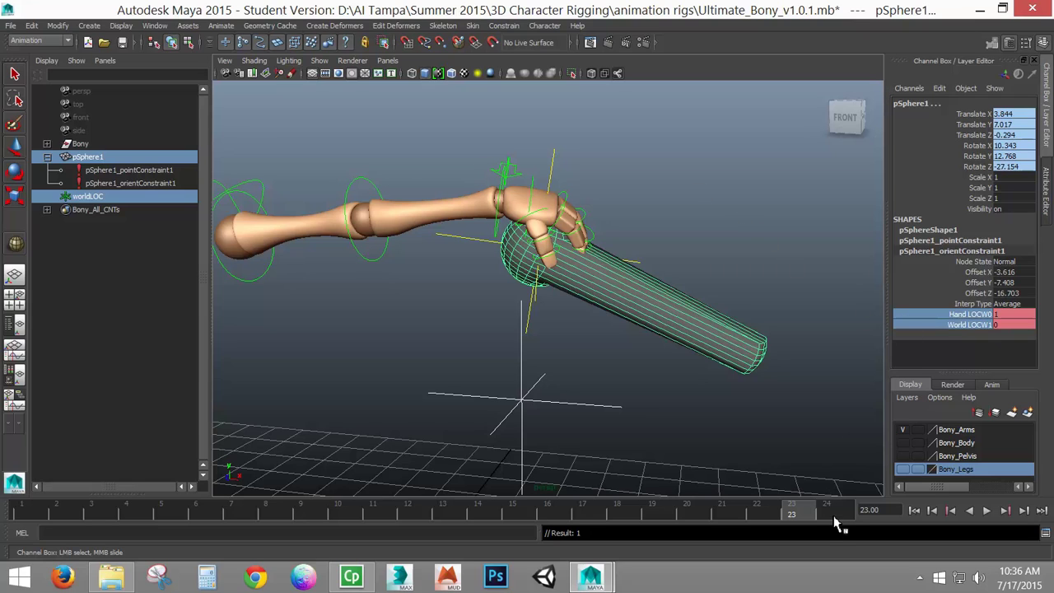
drag(799, 513, 591, 513)
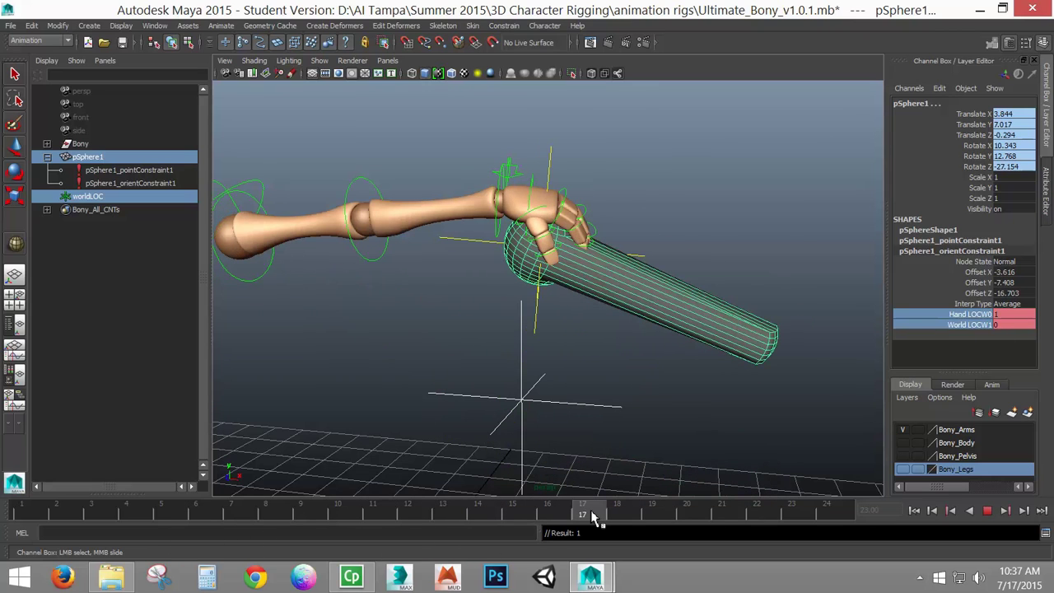
click(553, 405)
click(538, 293)
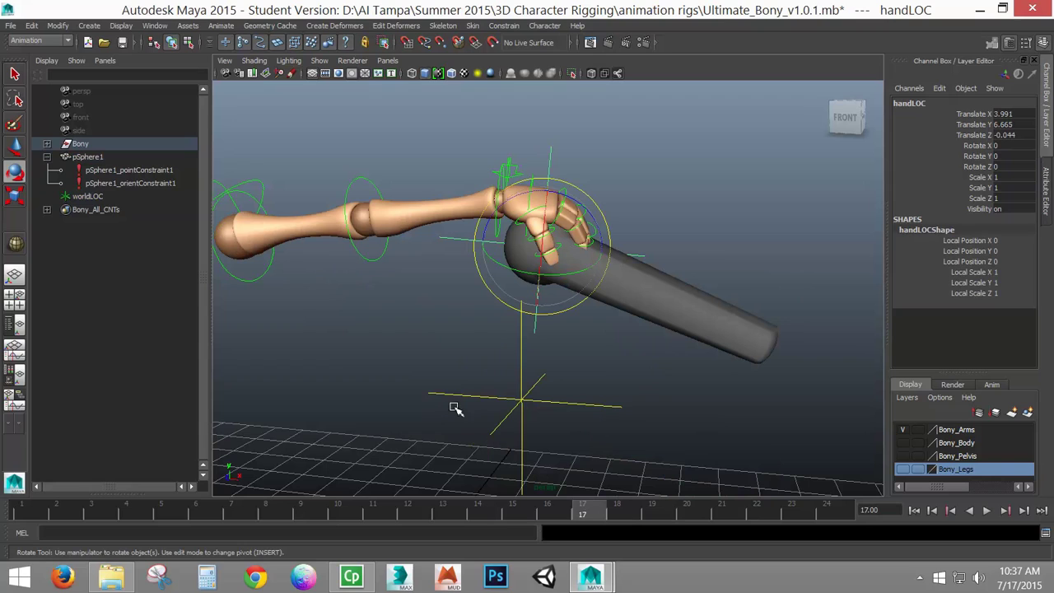
click(557, 418)
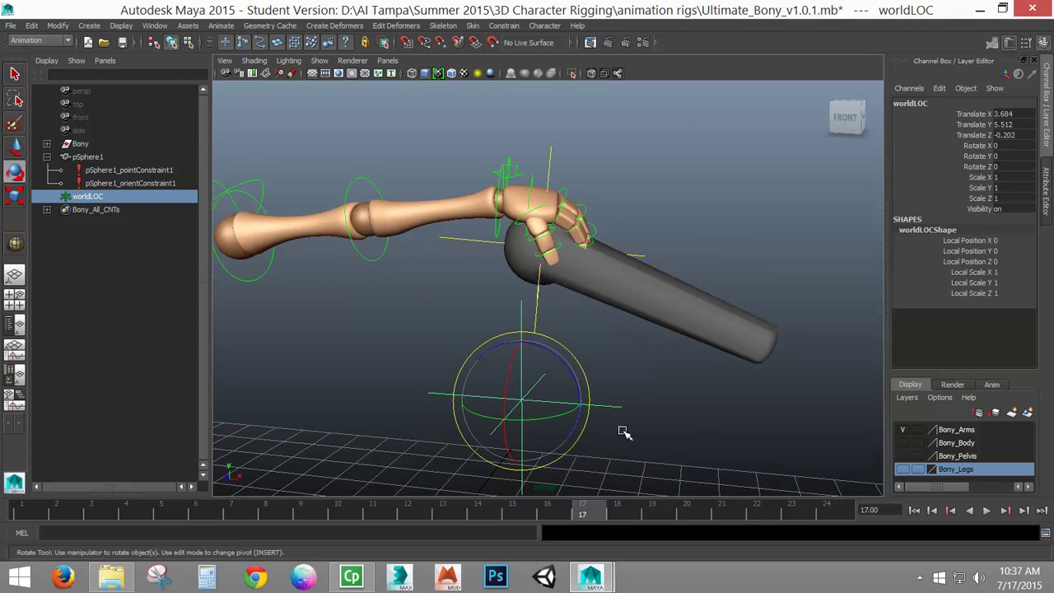
drag(733, 362, 757, 295)
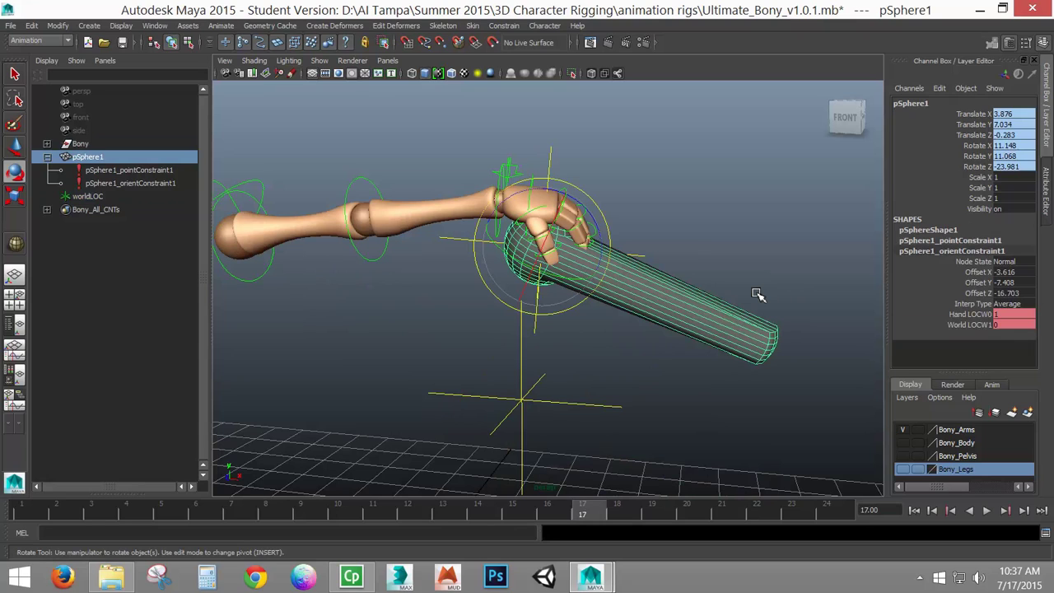
click(496, 414)
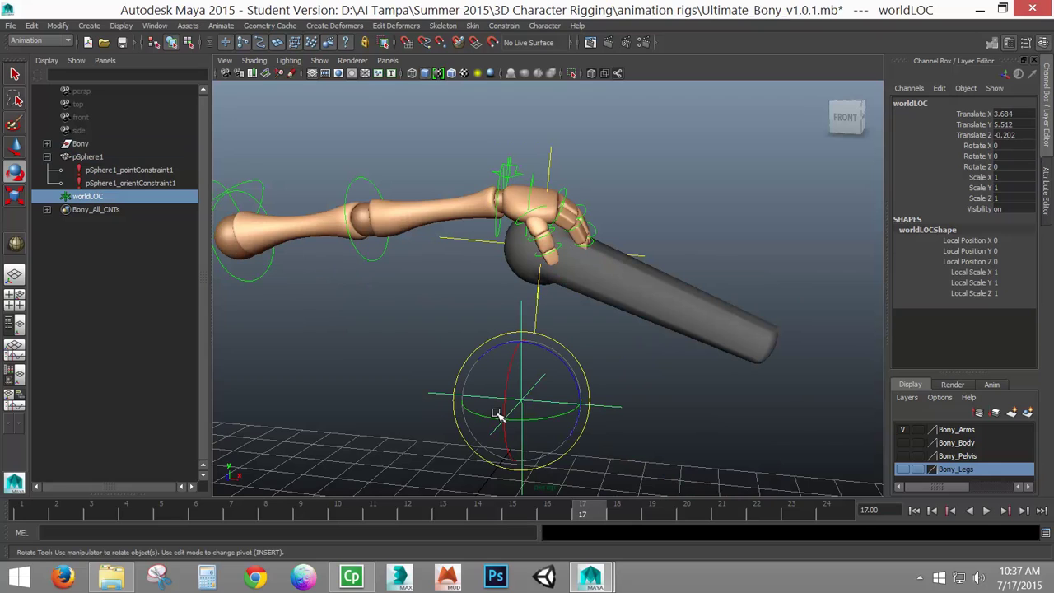
Adjust the orient constraint's Offset Y to about 8.635 and Offset Z to about -55.664, and replay the pickup to check the bar's angle.
click(165, 183)
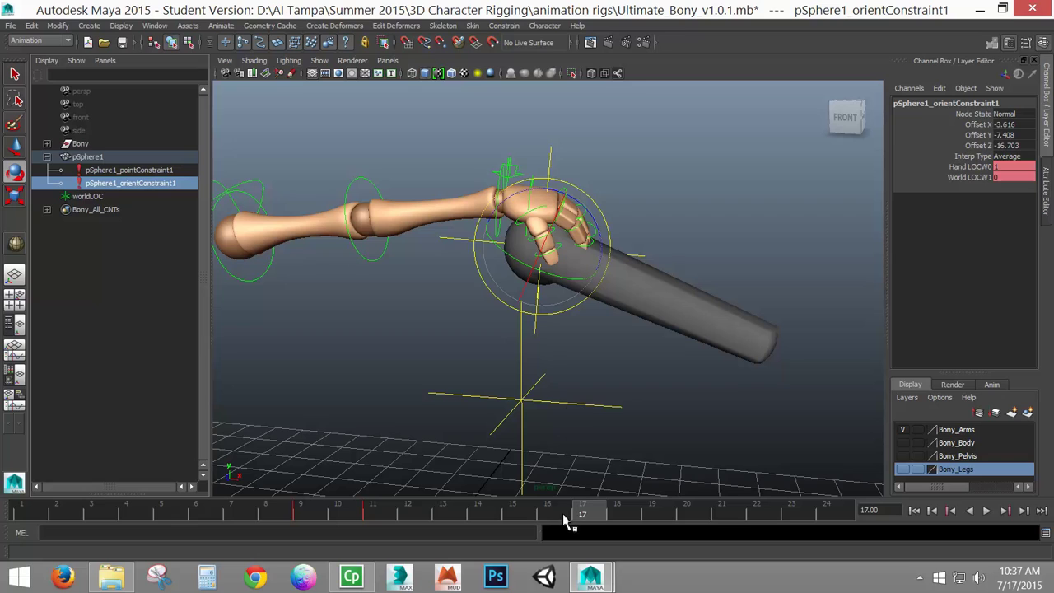
drag(567, 522, 598, 522)
click(976, 135)
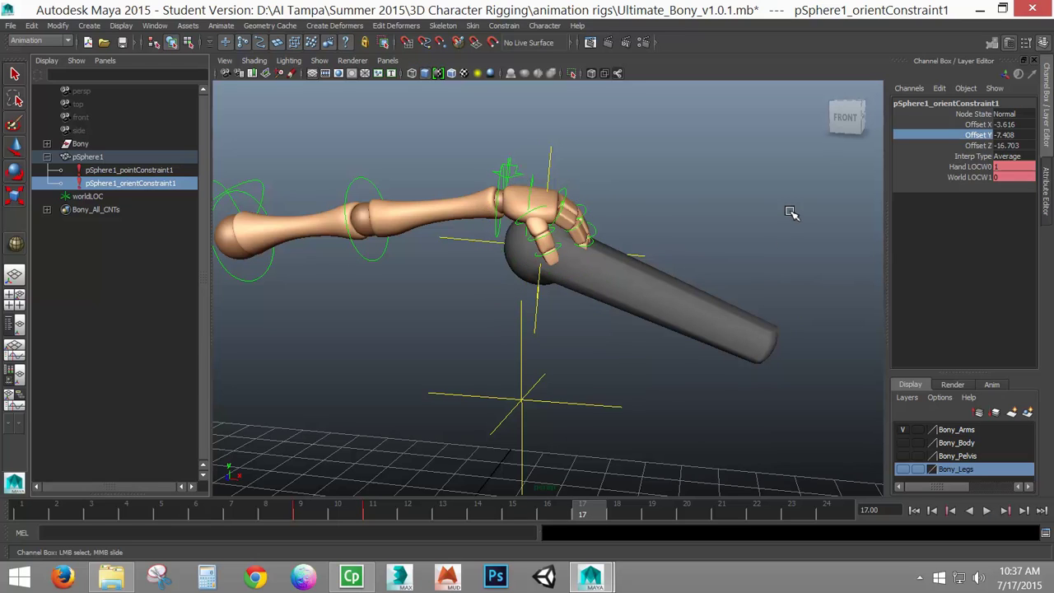
middle_drag(788, 212, 752, 196)
click(978, 146)
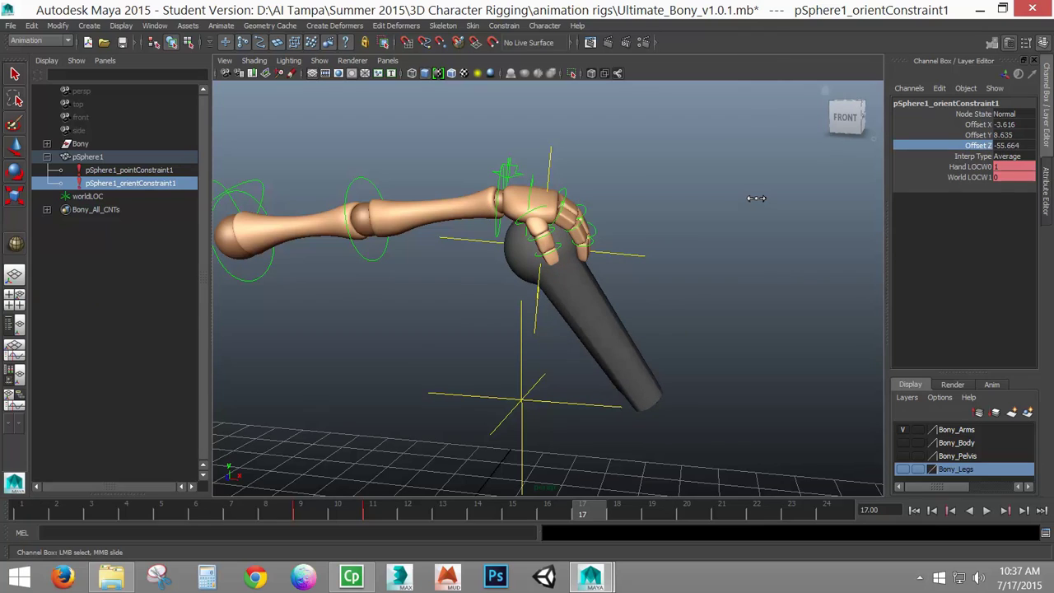
key(alt+v)
mouse_move(409, 513)
mouse_down()
mouse_move(258, 503)
mouse_move(407, 511)
mouse_move(305, 512)
mouse_move(338, 513)
mouse_up()
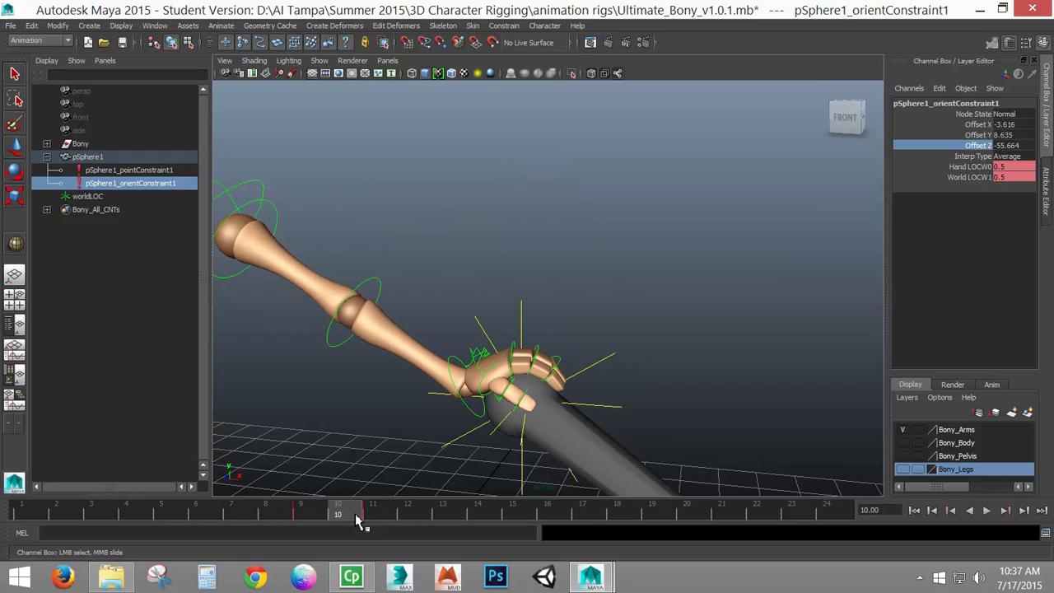
key(alt+v)
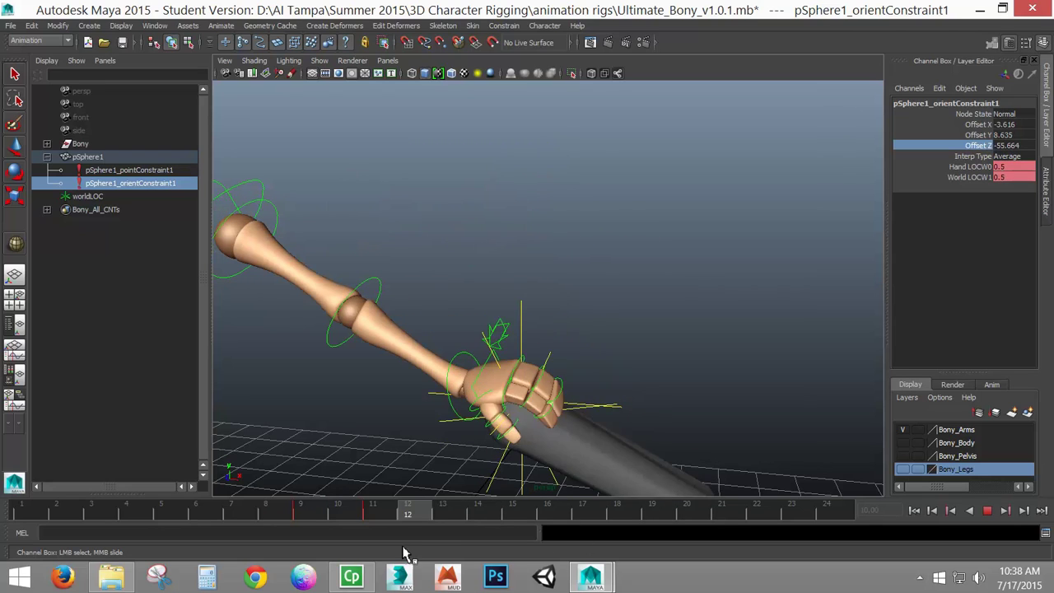
drag(466, 519, 722, 480)
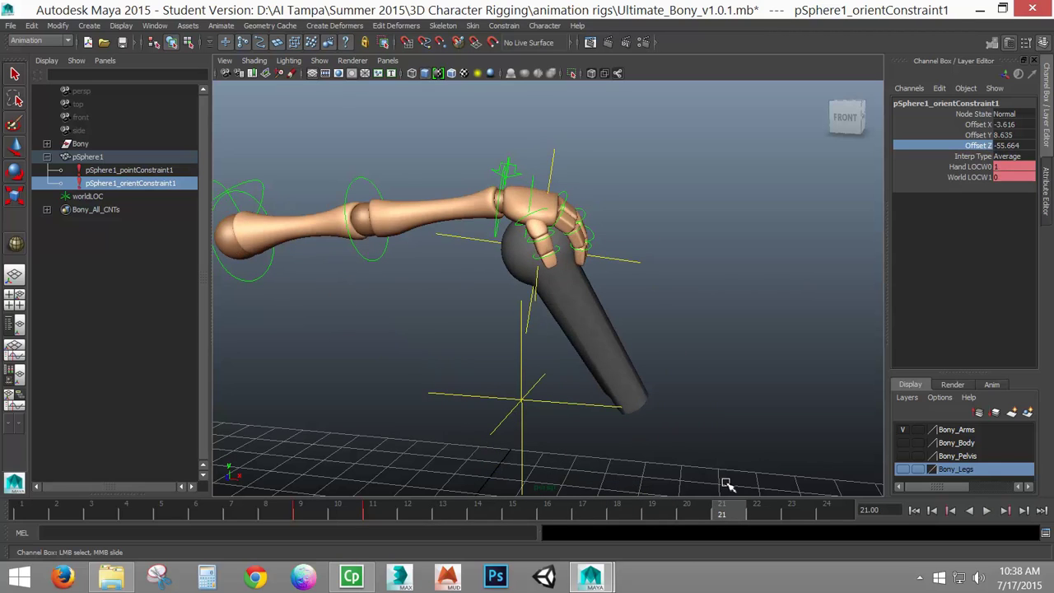